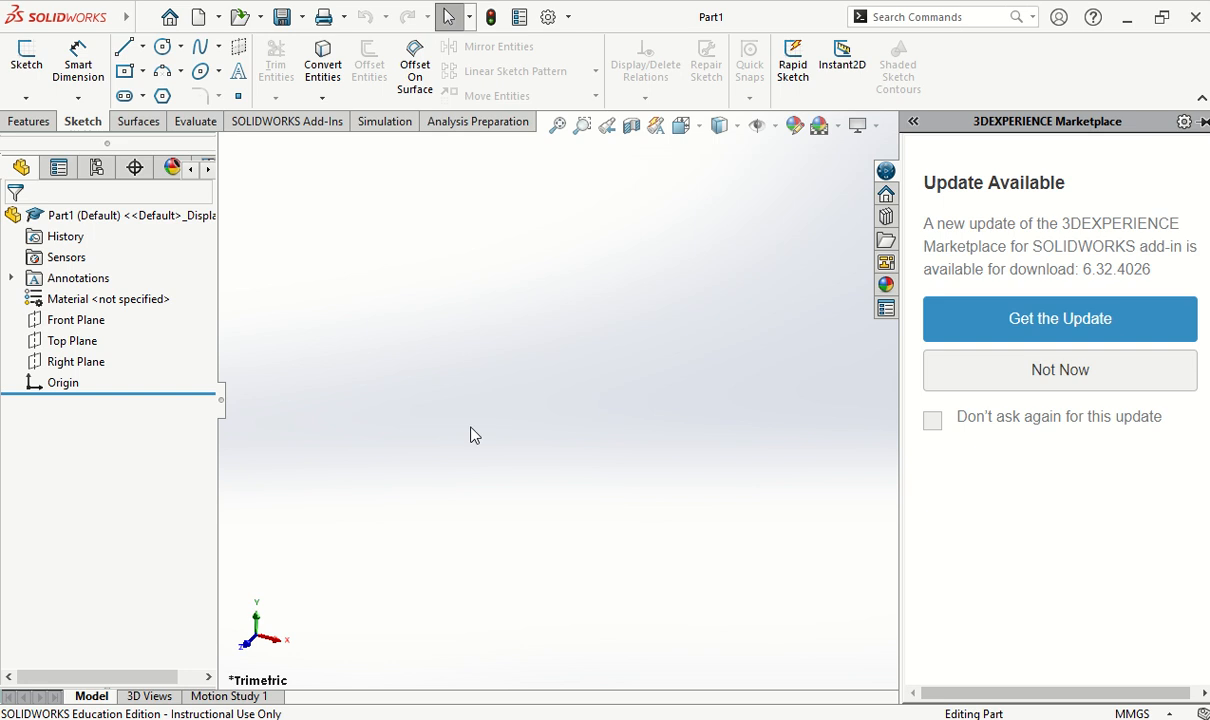
- Start a sketch on the Front Plane and begin inserting a sketch picture
{"action": "left_click", "coordinate": [74, 320]}
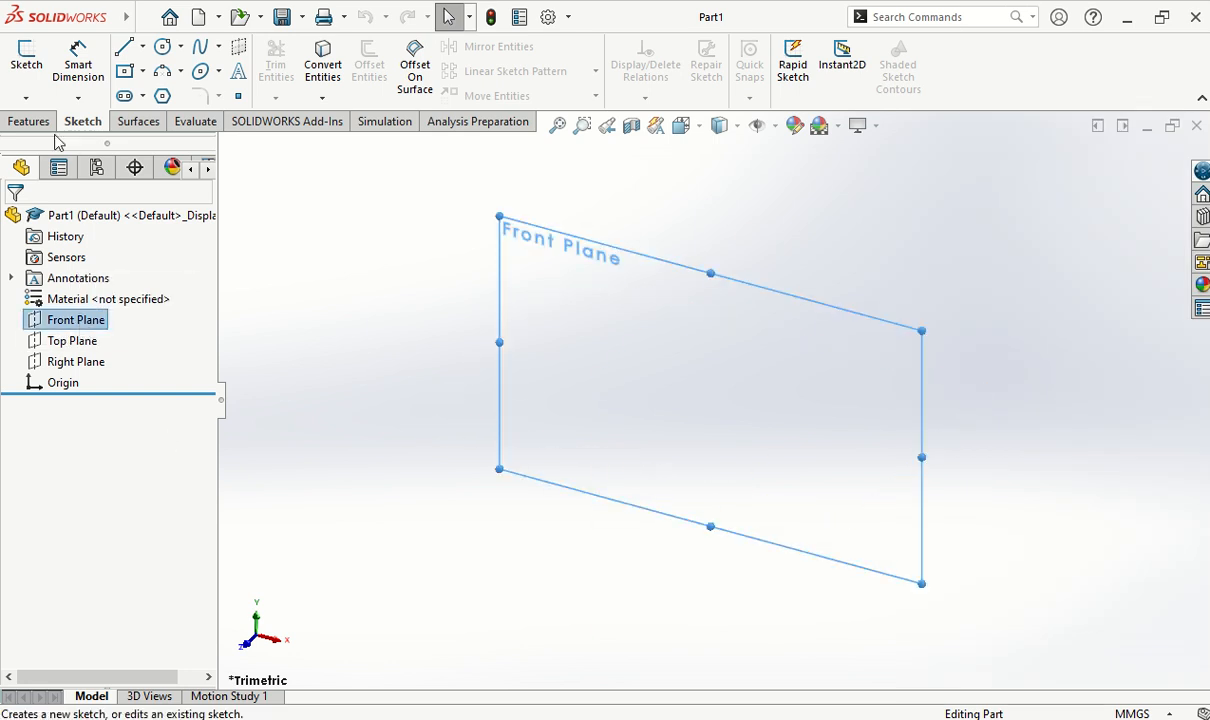
{"action": "left_click", "coordinate": [26, 66]}
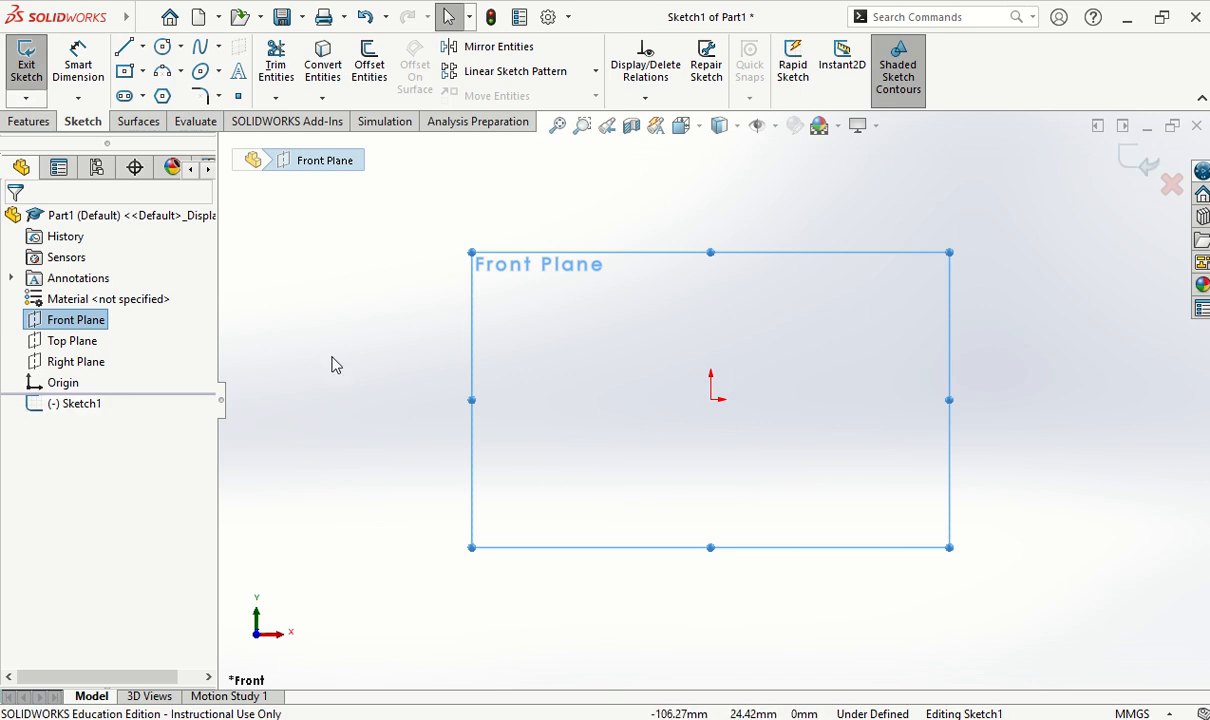
{"action": "left_click", "coordinate": [144, 17]}
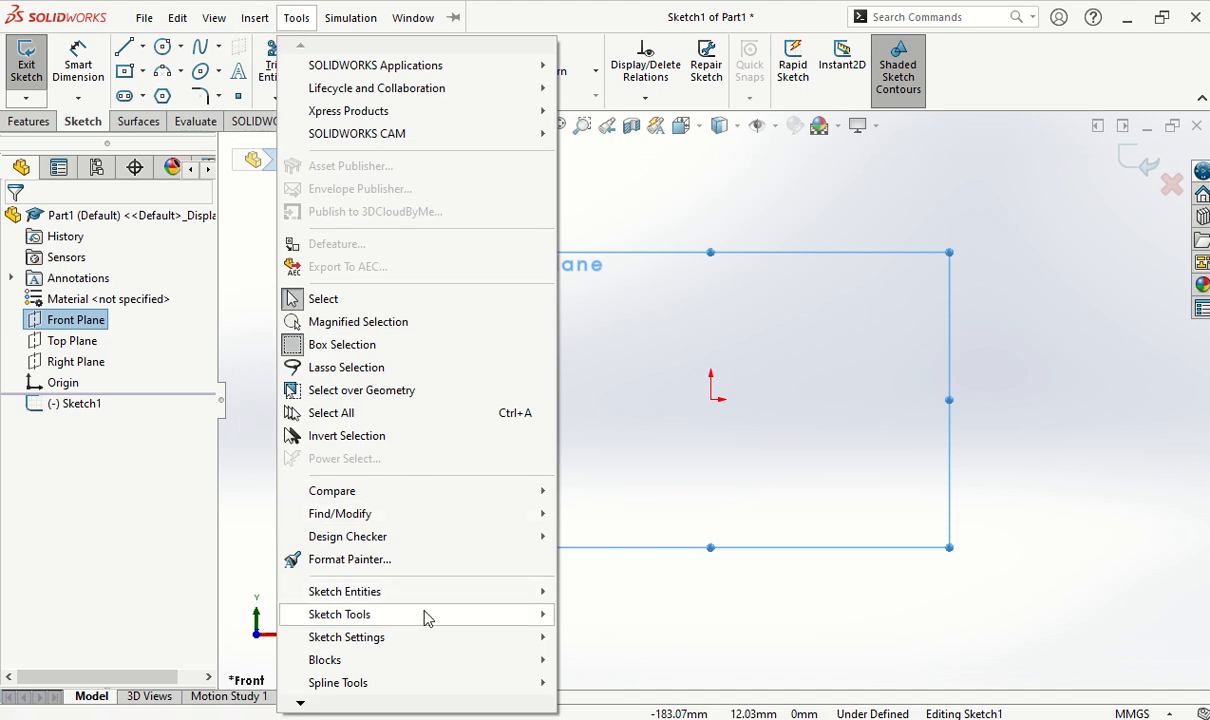
{"action": "mouse_move", "coordinate": [424, 615]}
{"action": "mouse_move", "coordinate": [650, 717]}
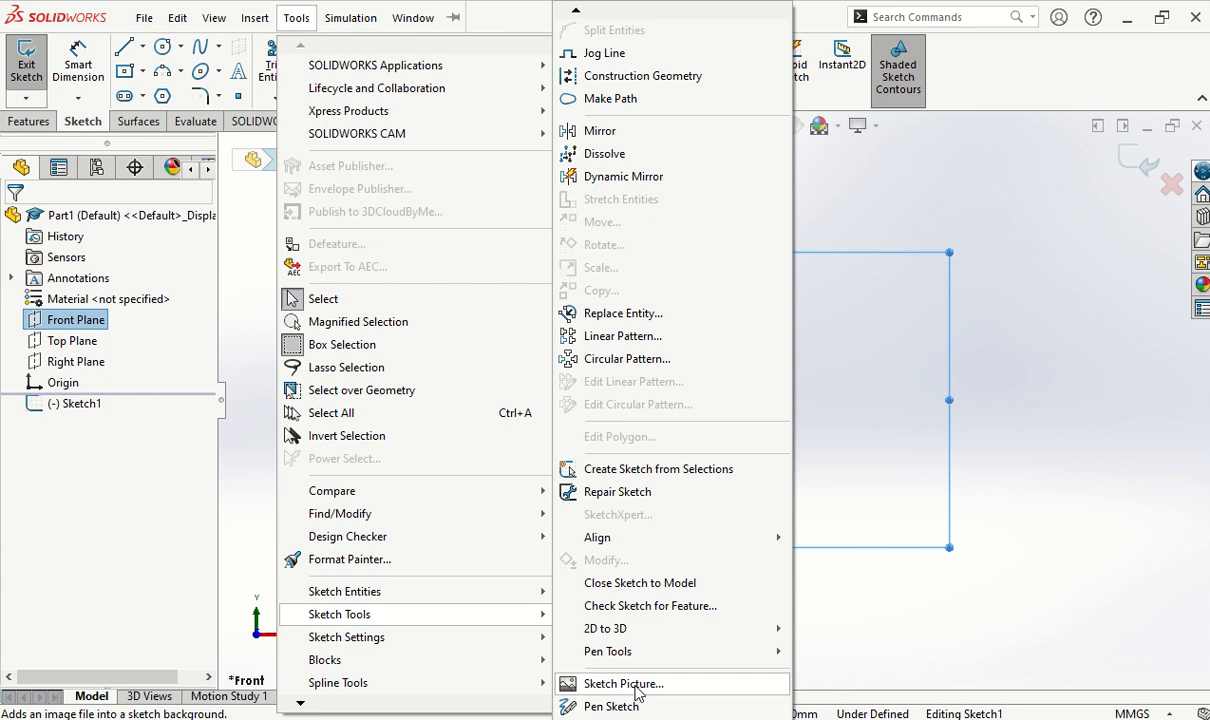
{"action": "left_click", "coordinate": [638, 690]}
- Limit the file type to JPEG images and look through the Pictures folder for the bottle image
{"action": "left_click", "coordinate": [380, 306]}
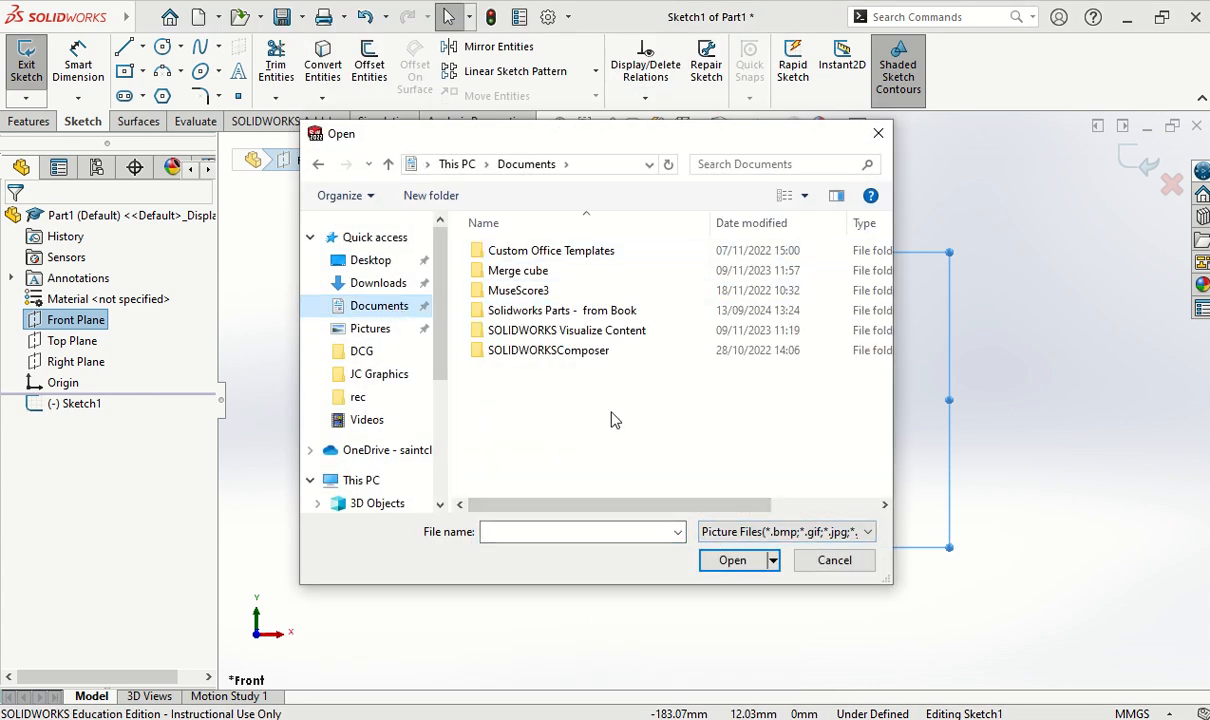
{"action": "left_click", "coordinate": [770, 533]}
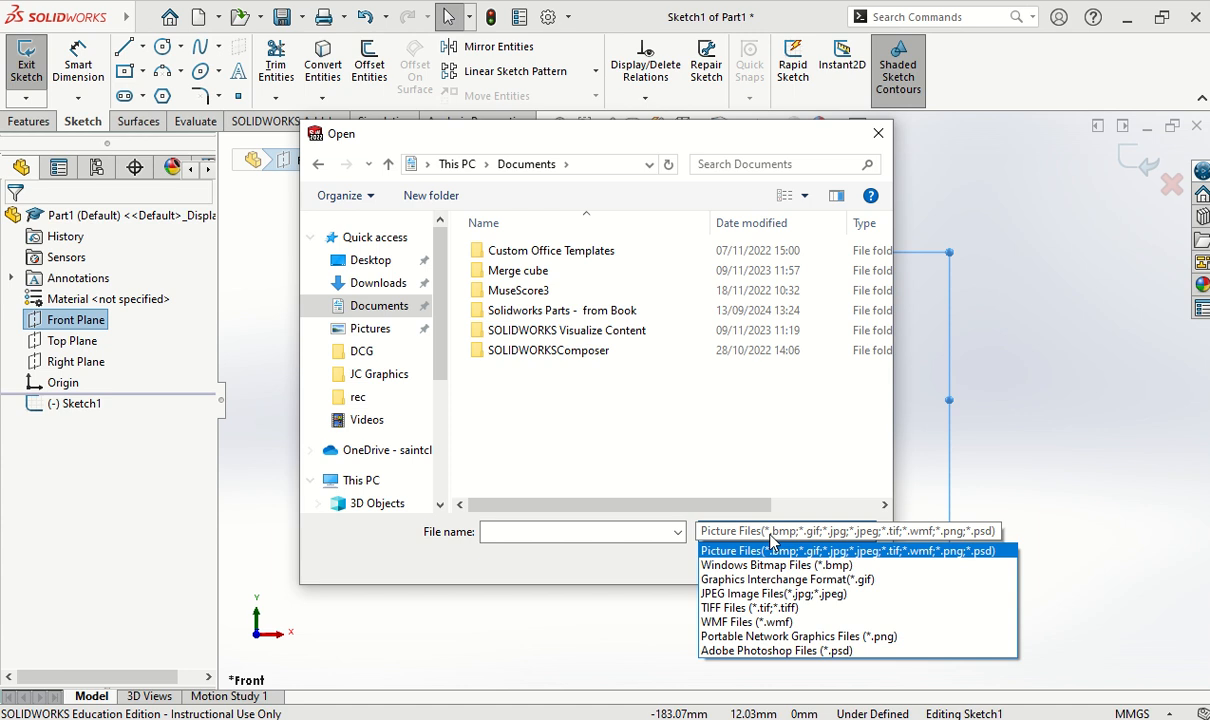
{"action": "left_click", "coordinate": [765, 594]}
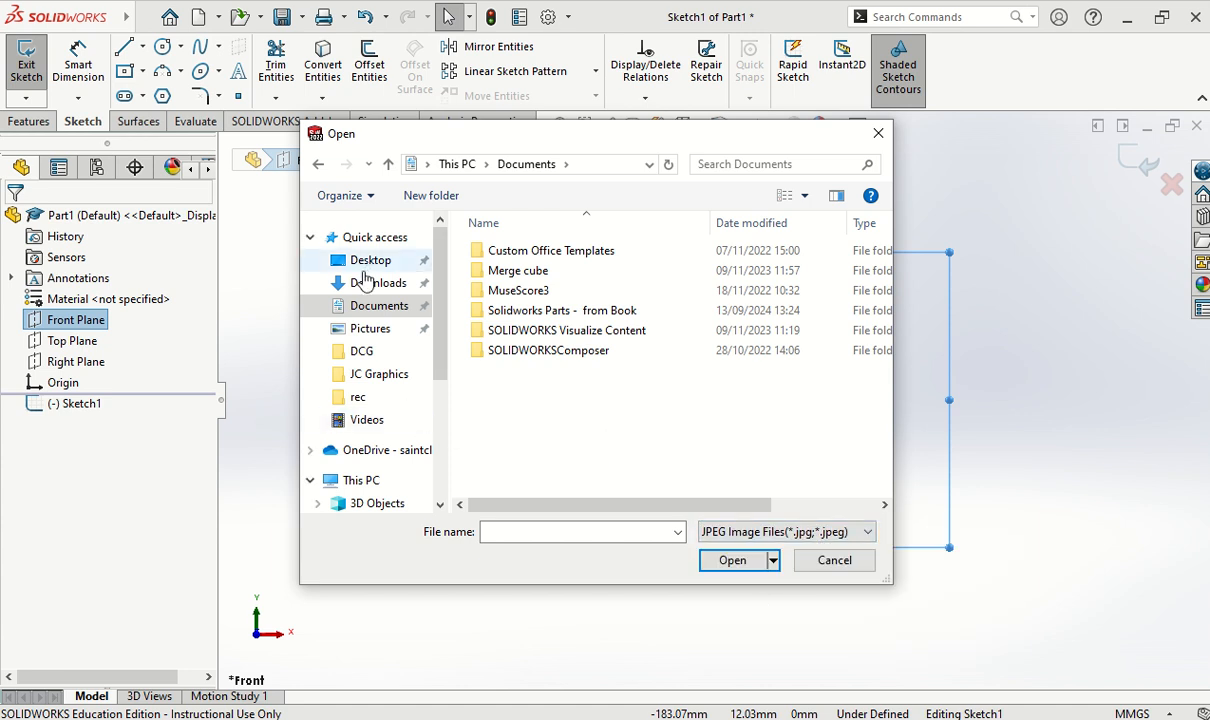
{"action": "left_click", "coordinate": [366, 282]}
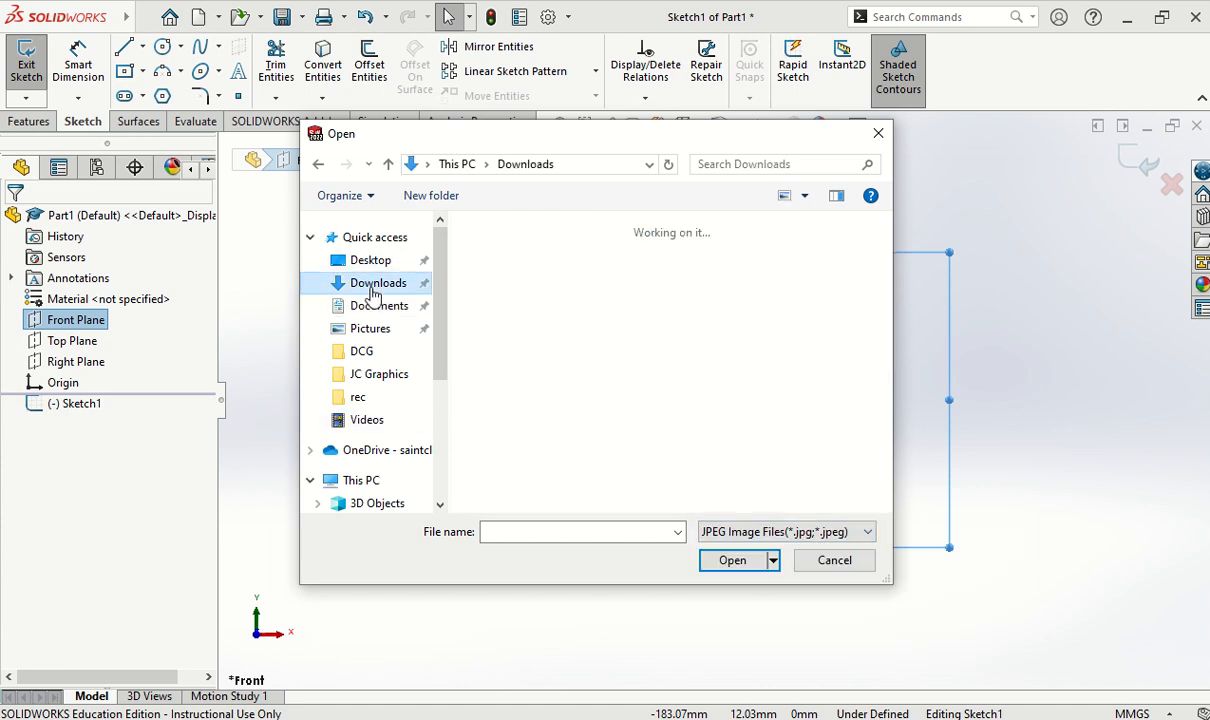
{"action": "left_click", "coordinate": [385, 336]}
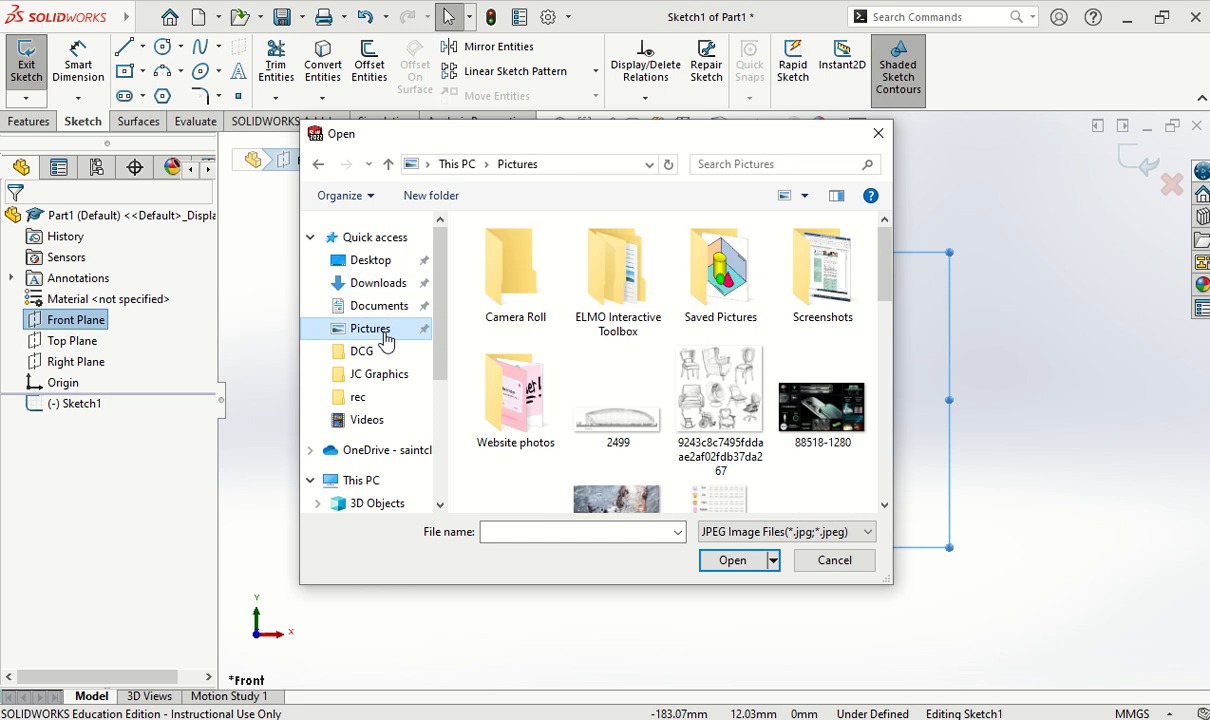
{"action": "scroll", "coordinate": [827, 405], "scroll_direction": "down", "scroll_amount": 5}
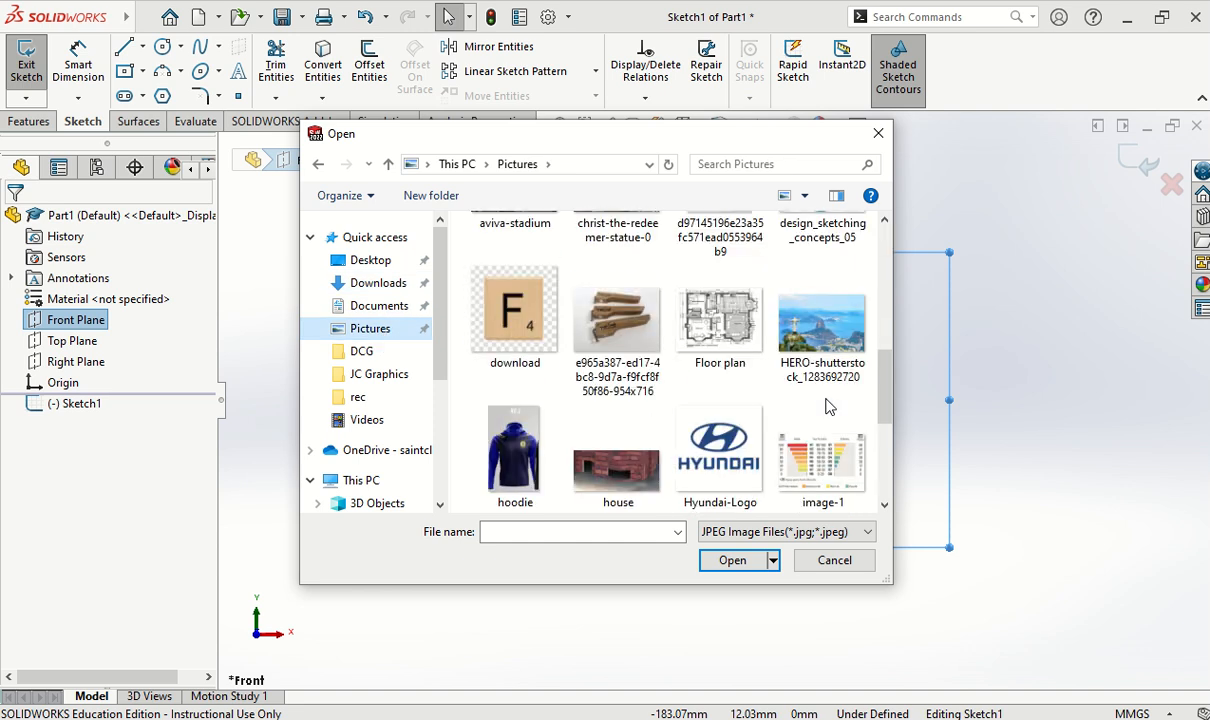
{"action": "scroll", "coordinate": [827, 405], "scroll_direction": "down", "scroll_amount": 2}
{"action": "scroll", "coordinate": [827, 405], "scroll_direction": "up", "scroll_amount": 10}
{"action": "scroll", "coordinate": [827, 405], "scroll_direction": "down", "scroll_amount": 5}
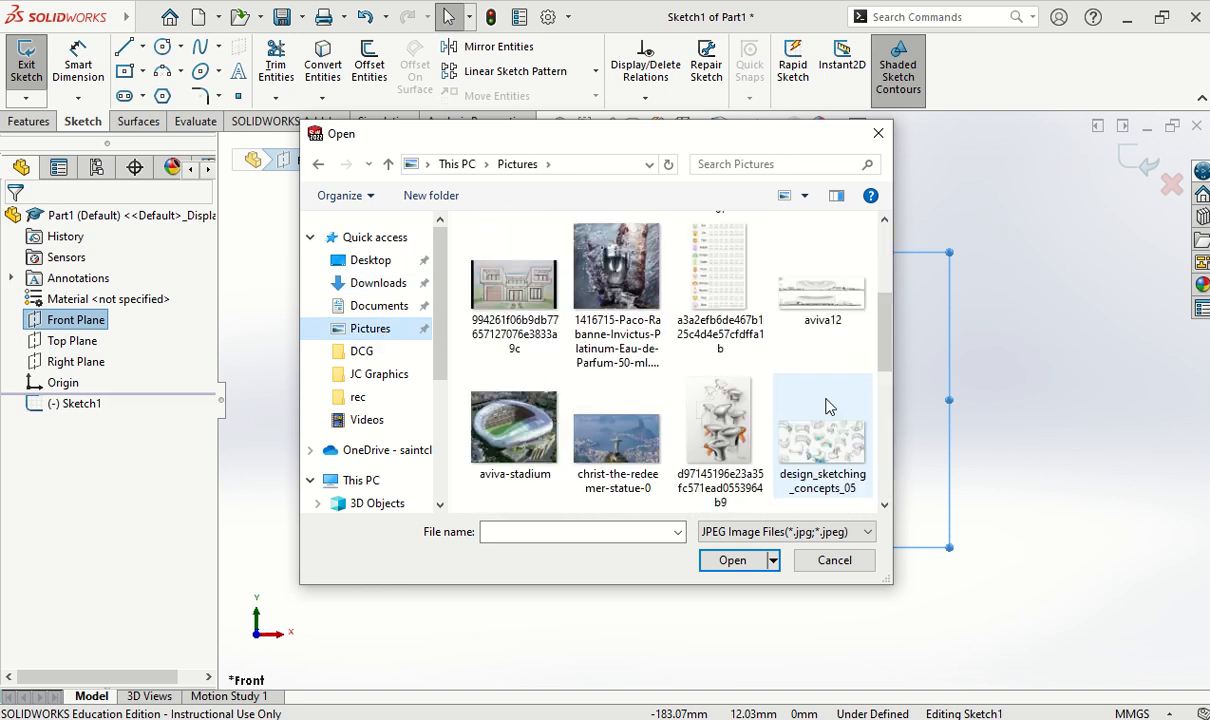
{"action": "scroll", "coordinate": [827, 405], "scroll_direction": "down", "scroll_amount": 5}
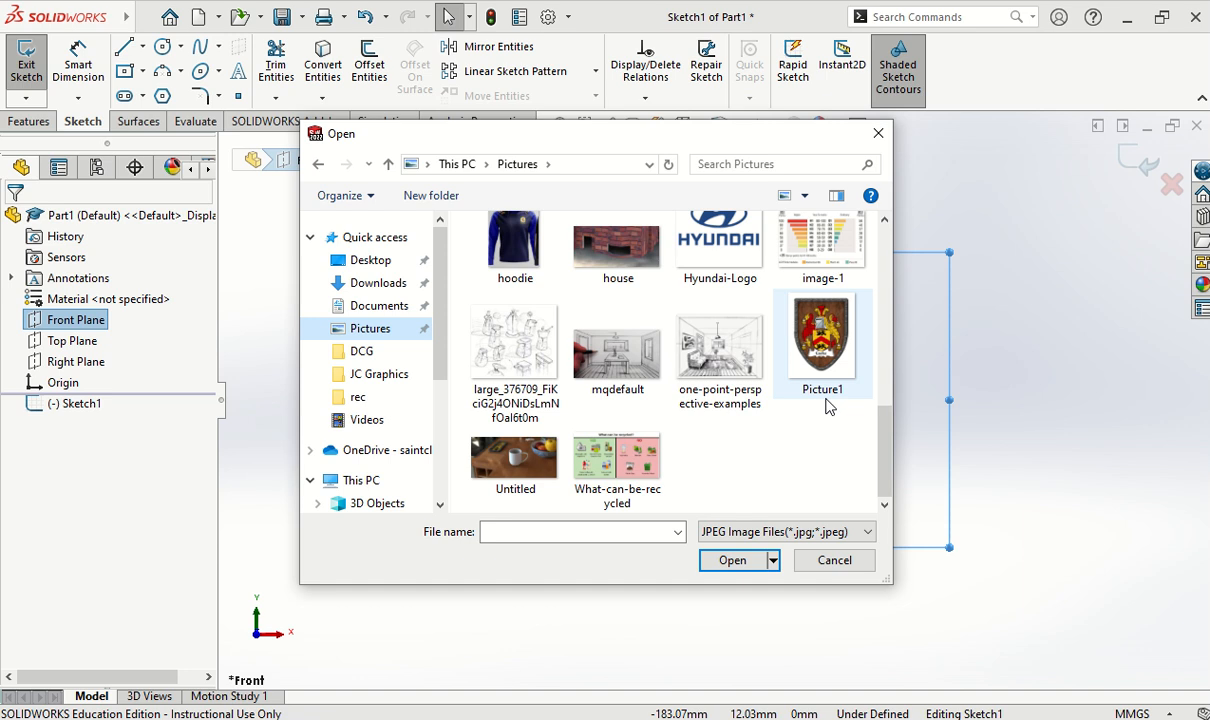
- Show all picture file types and insert the "Cavan Cola Logo" image into the sketch
{"action": "left_click", "coordinate": [770, 531]}
{"action": "left_click", "coordinate": [752, 545]}
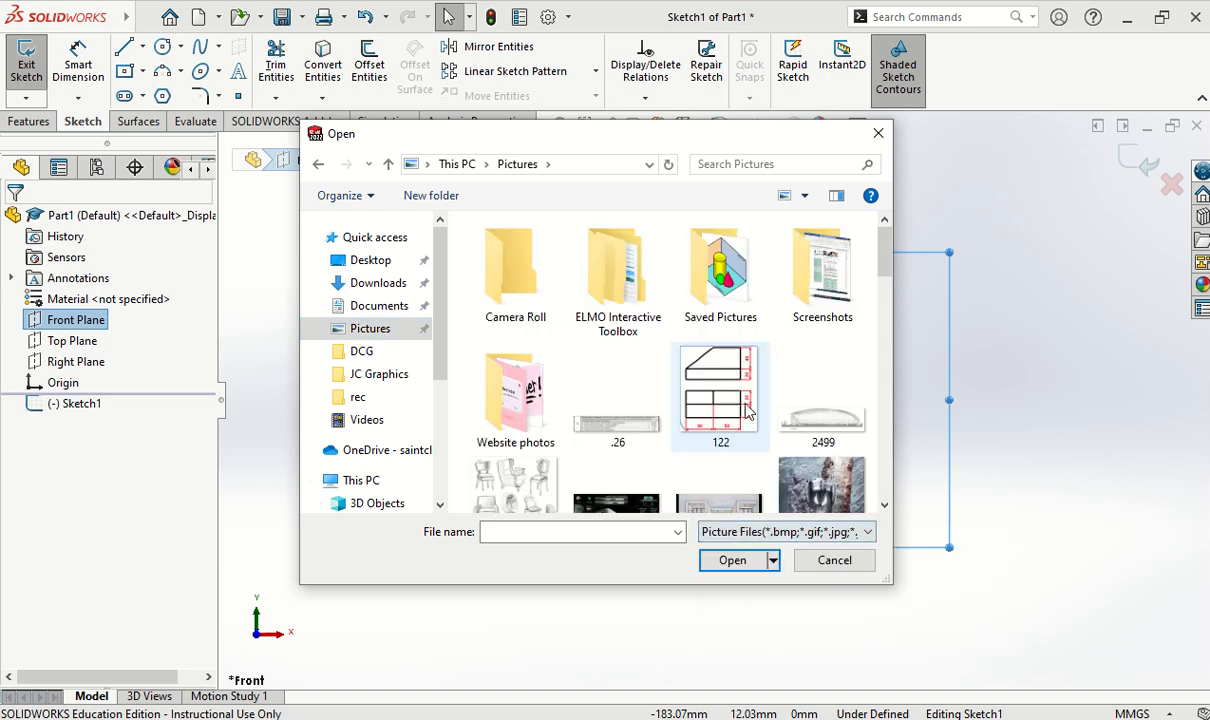
{"action": "scroll", "coordinate": [753, 390], "scroll_direction": "down", "scroll_amount": 4}
{"action": "left_click", "coordinate": [820, 290]}
{"action": "left_click", "coordinate": [733, 560]}
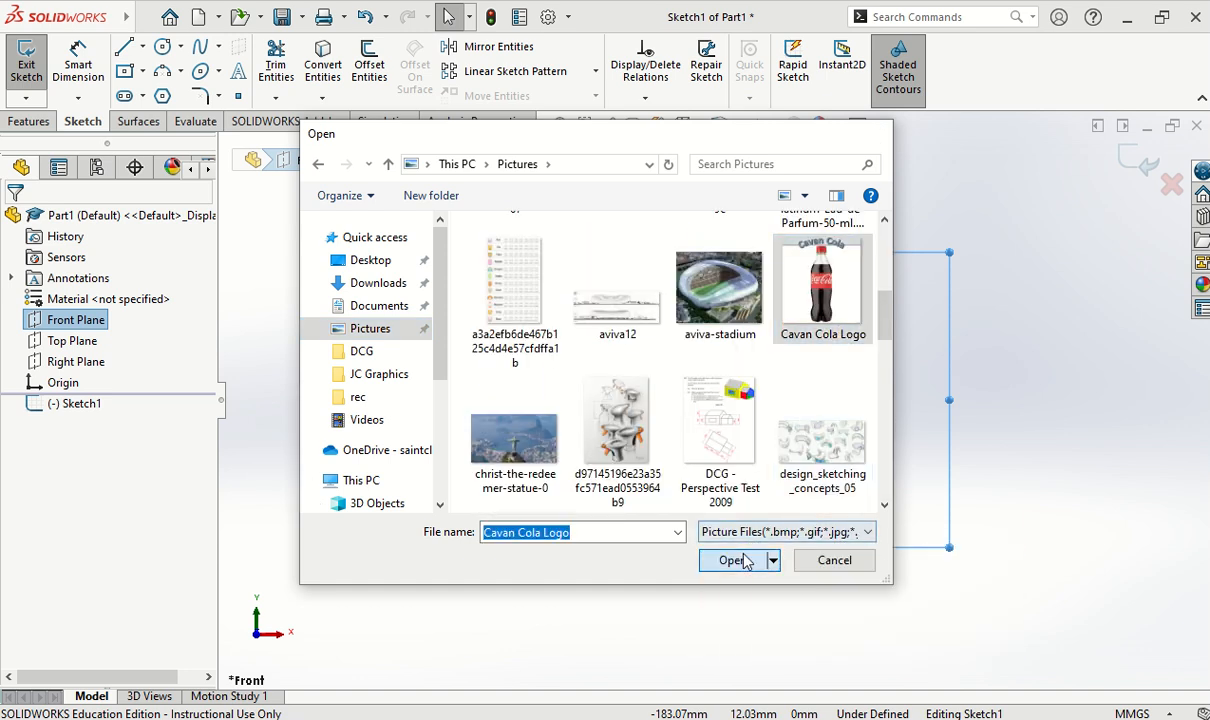
{"action": "left_click", "coordinate": [591, 386]}
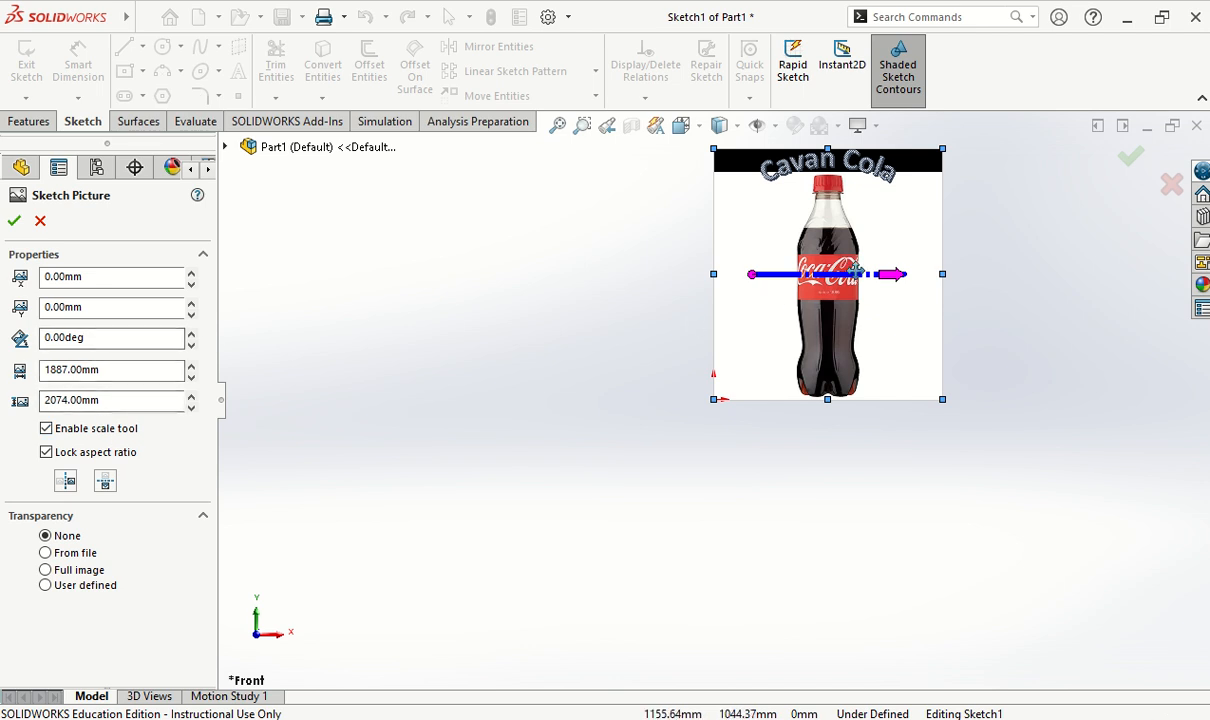
- Place the picture's scale line from the bottle's base up to its cap and set its length to 240 mm
{"action": "scroll", "coordinate": [869, 243], "scroll_direction": "down", "scroll_amount": 5}
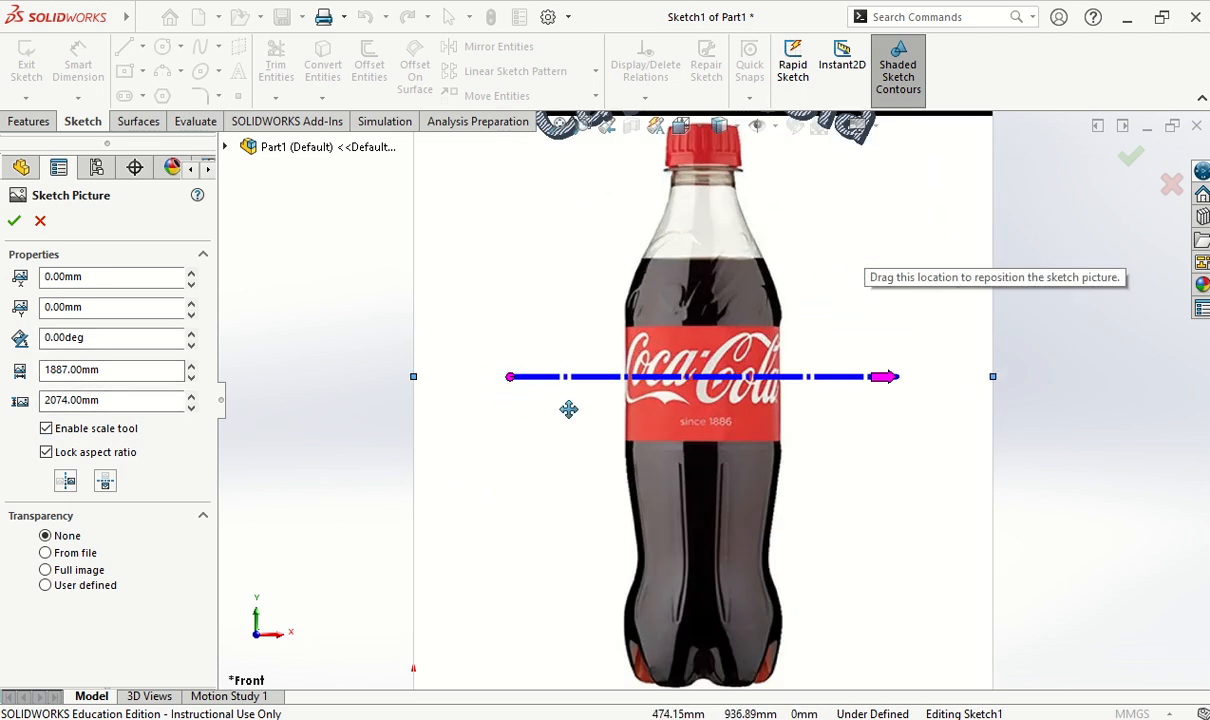
{"action": "scroll", "coordinate": [619, 415], "scroll_direction": "up", "scroll_amount": 1}
{"action": "mouse_move", "coordinate": [545, 381]}
{"action": "left_mouse_down"}
{"action": "mouse_move", "coordinate": [706, 597]}
{"action": "mouse_move", "coordinate": [716, 648]}
{"action": "mouse_move", "coordinate": [706, 641]}
{"action": "left_mouse_up"}
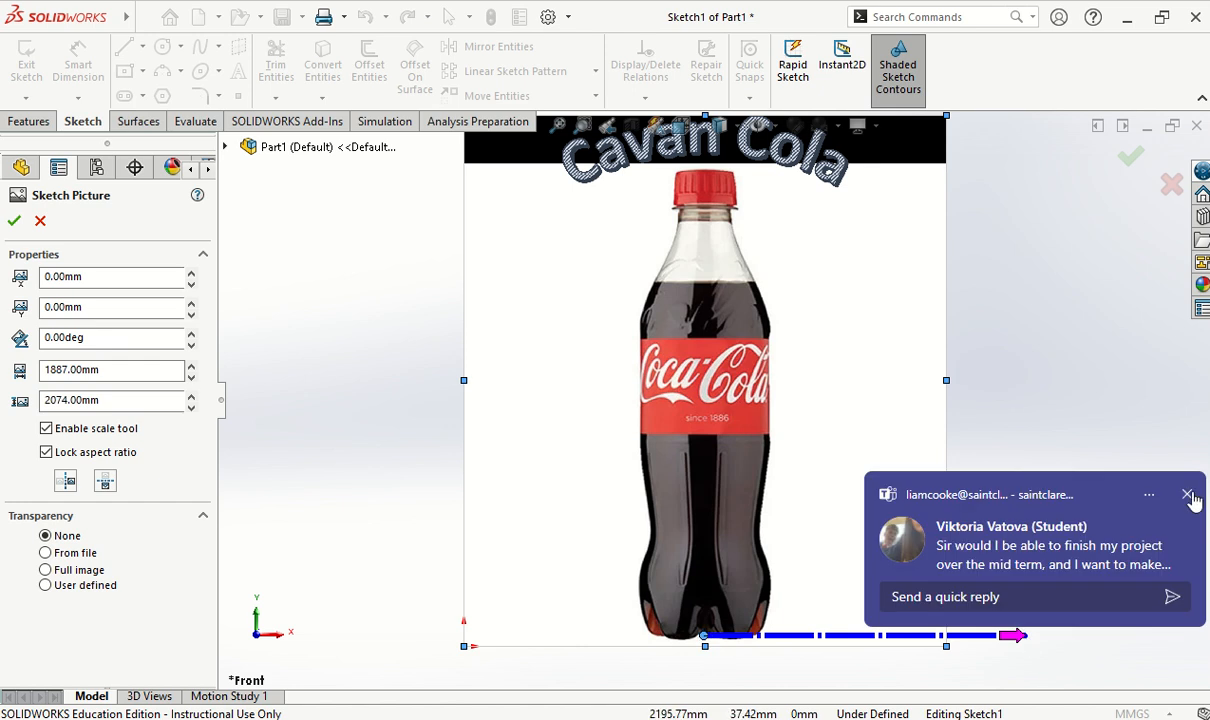
{"action": "left_click", "coordinate": [1188, 496]}
{"action": "left_click_drag", "start_coordinate": [1020, 637], "coordinate": [712, 183]}
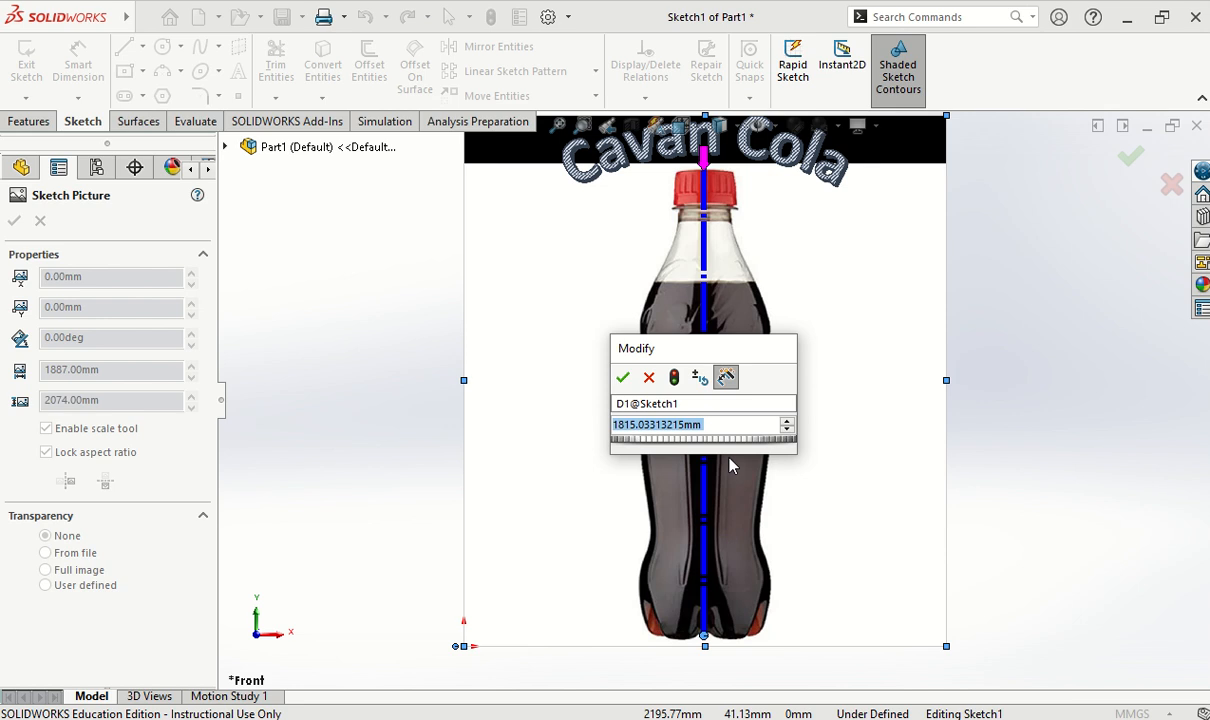
{"action": "type", "text": "240"}
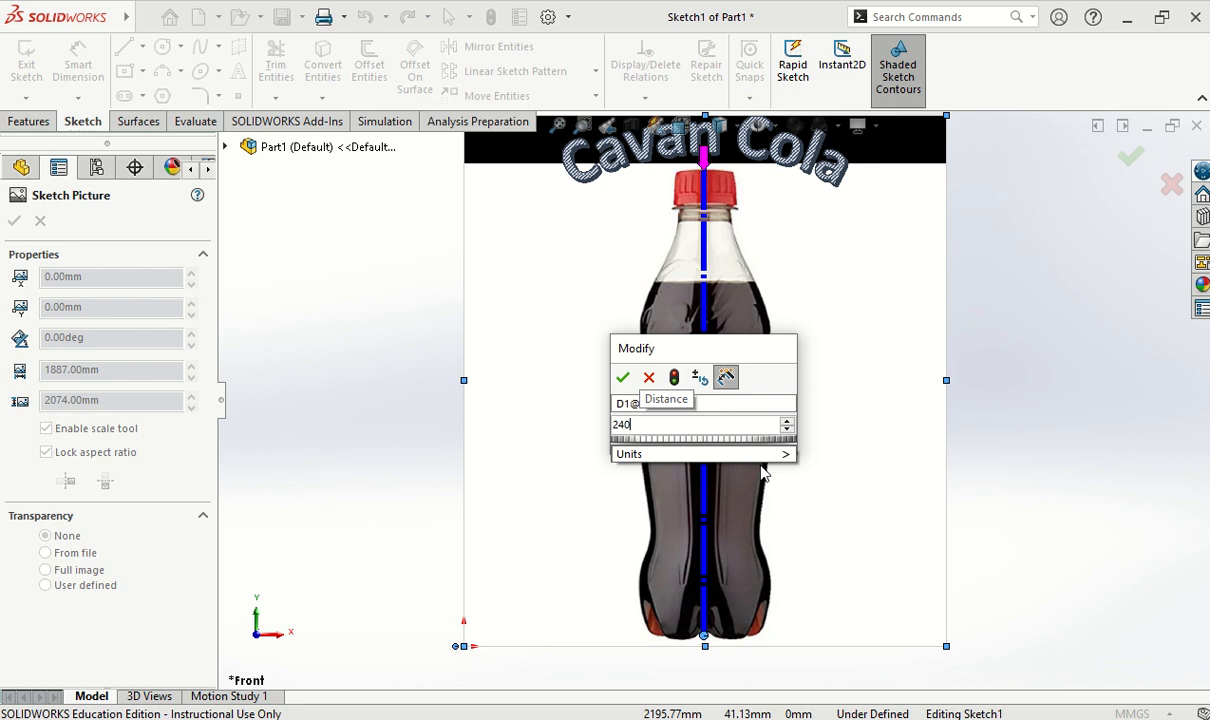
{"action": "key", "text": "Return"}
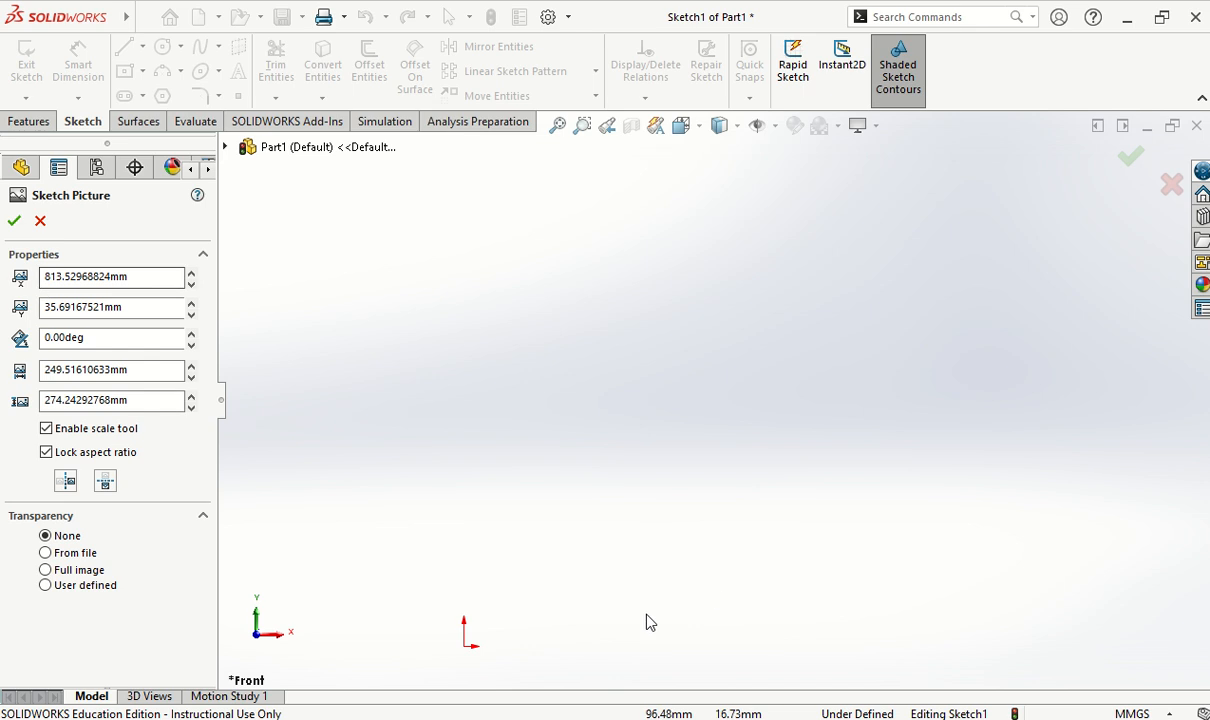
- Set the sketch picture's X and Y origin positions to 0 mm
{"action": "left_click", "coordinate": [130, 277]}
{"action": "type", "text": "0"}
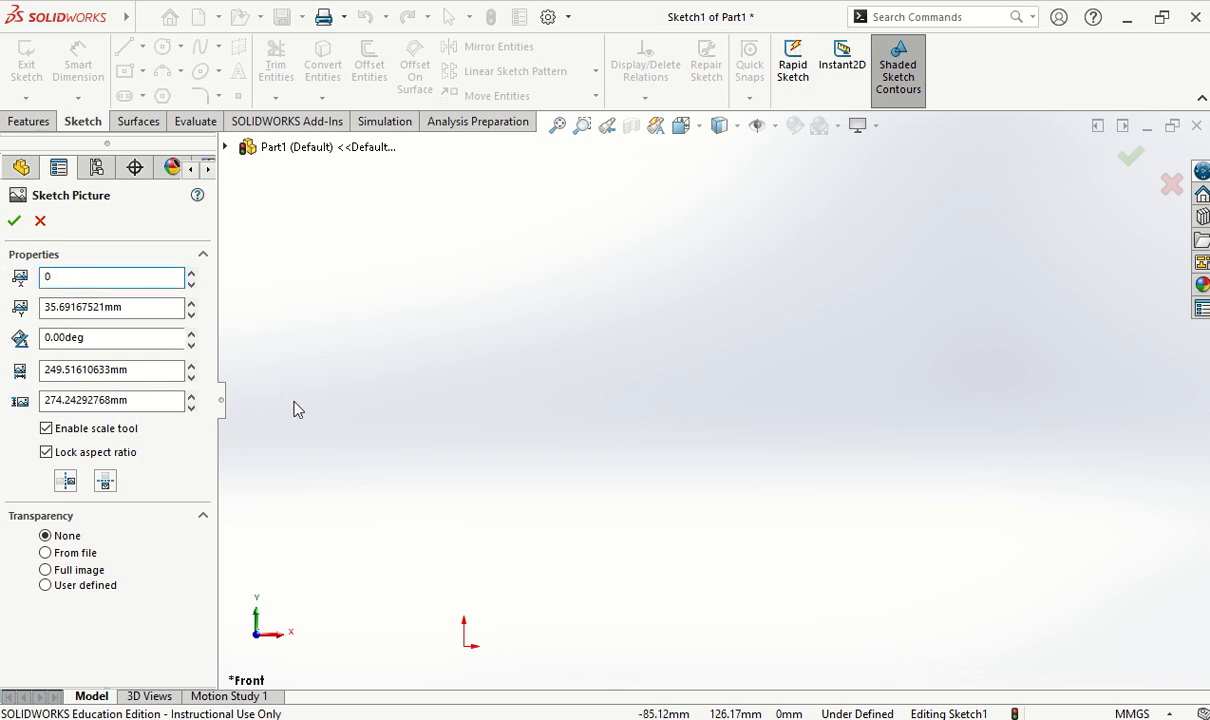
{"action": "left_click", "coordinate": [150, 307]}
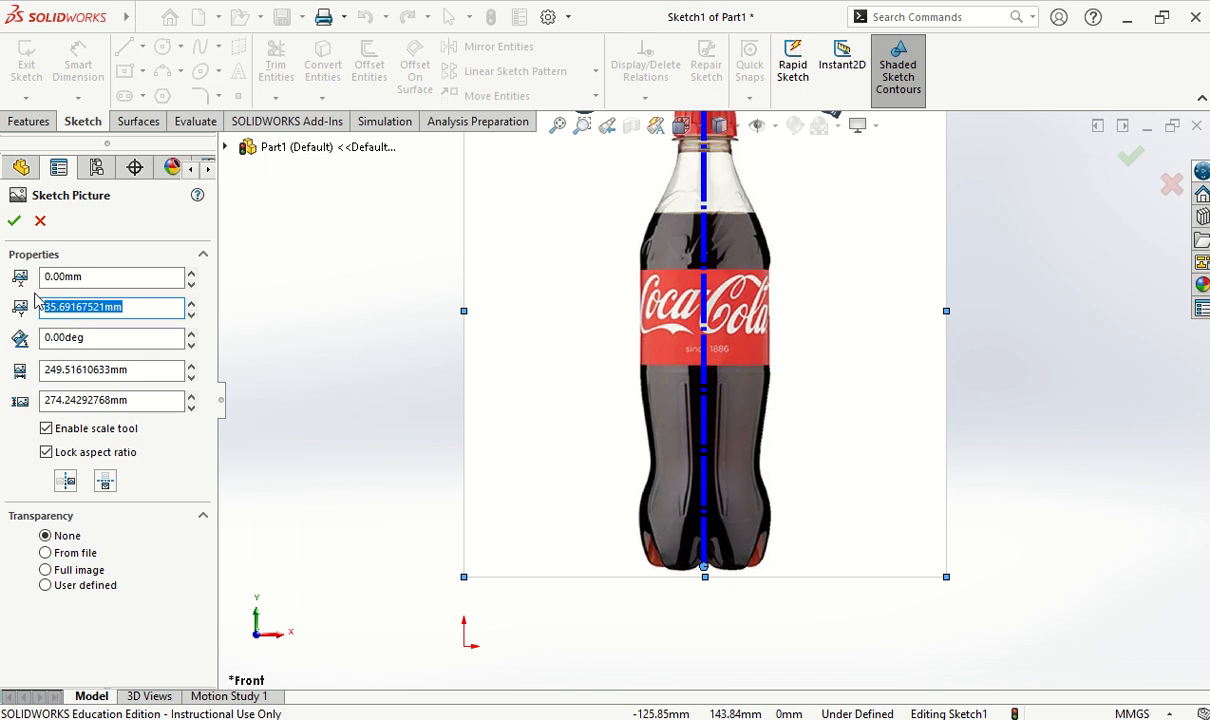
{"action": "type", "text": "0"}
{"action": "key", "text": "Return"}
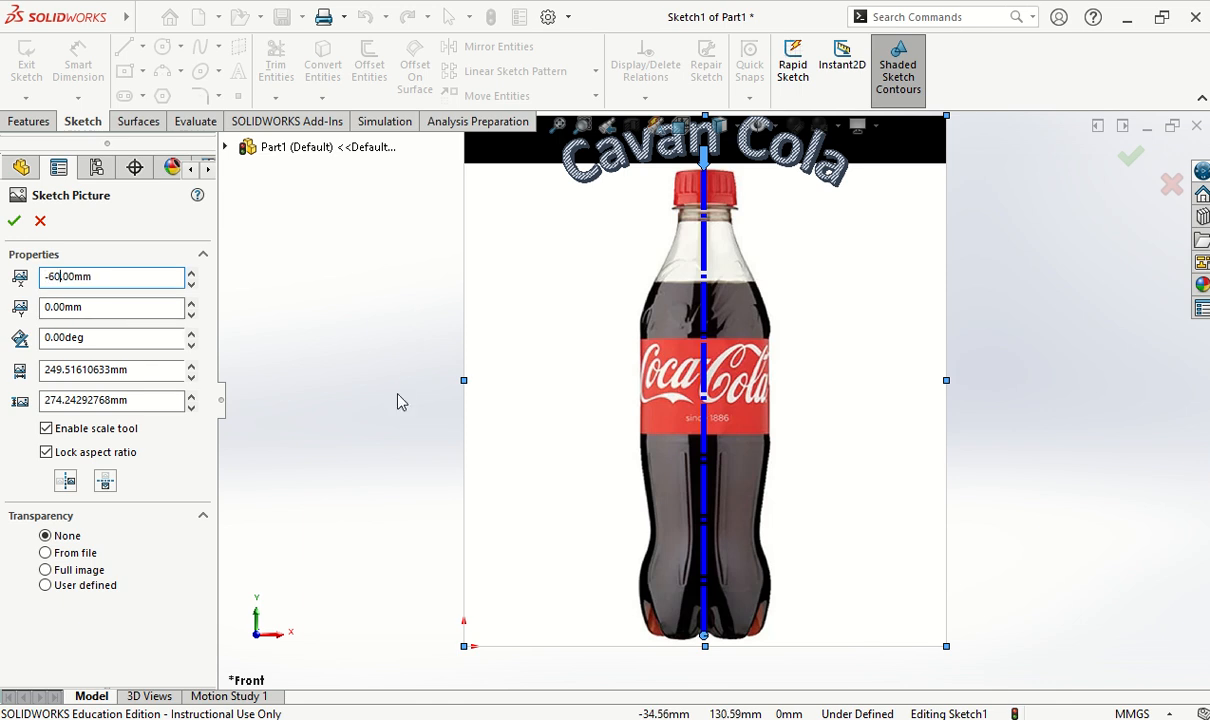
- Try moving the sketch picture to an X position of -60 mm and a Y position of -100 mm
{"action": "key", "text": "Return"}
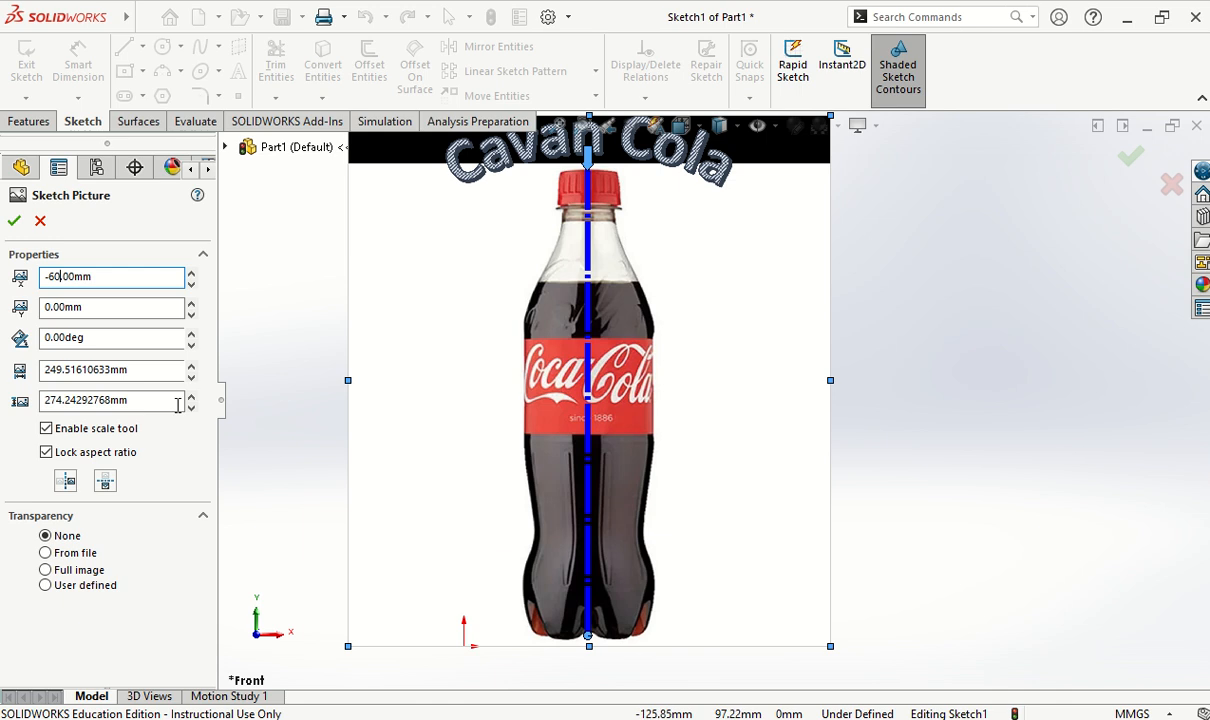
{"action": "left_click", "coordinate": [50, 307]}
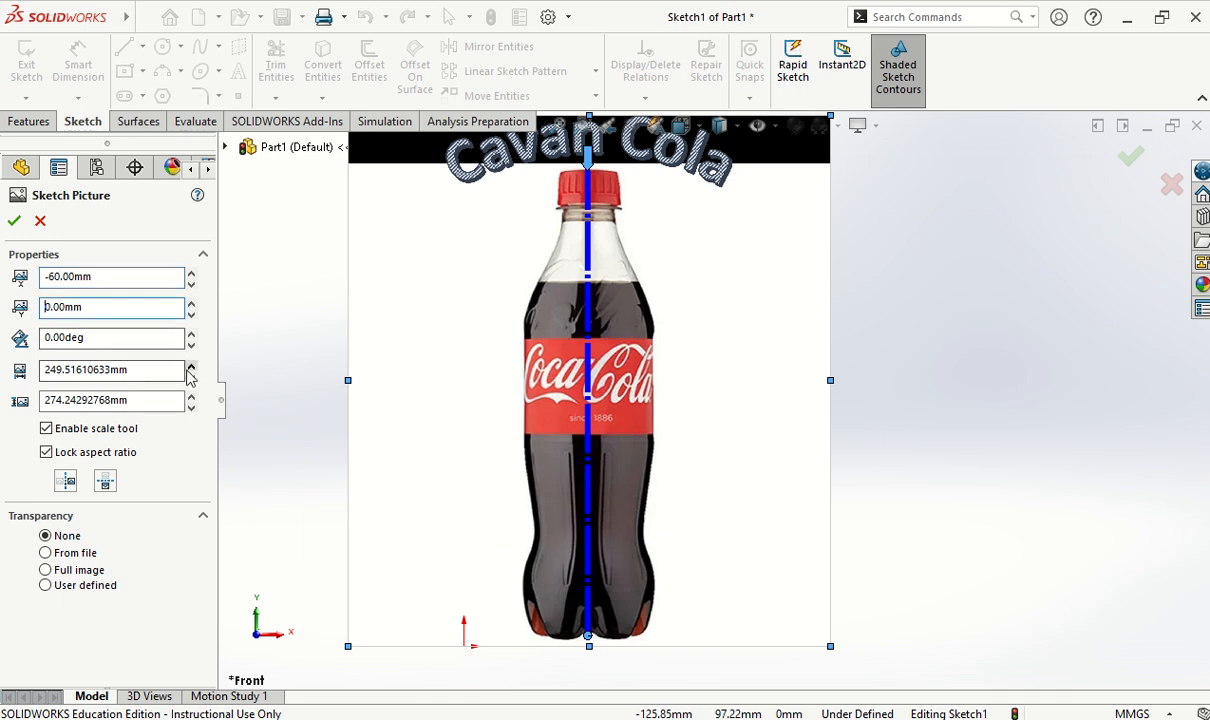
{"action": "type", "text": "-100"}
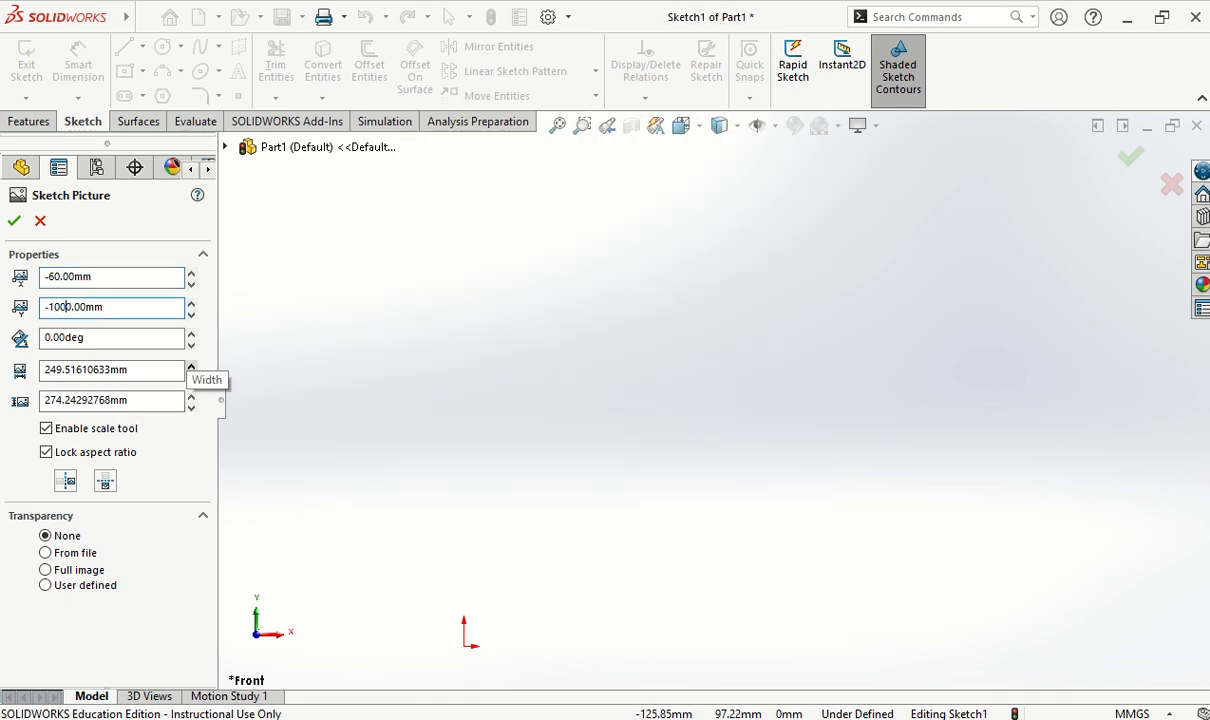
{"action": "key", "text": "BackSpace"}
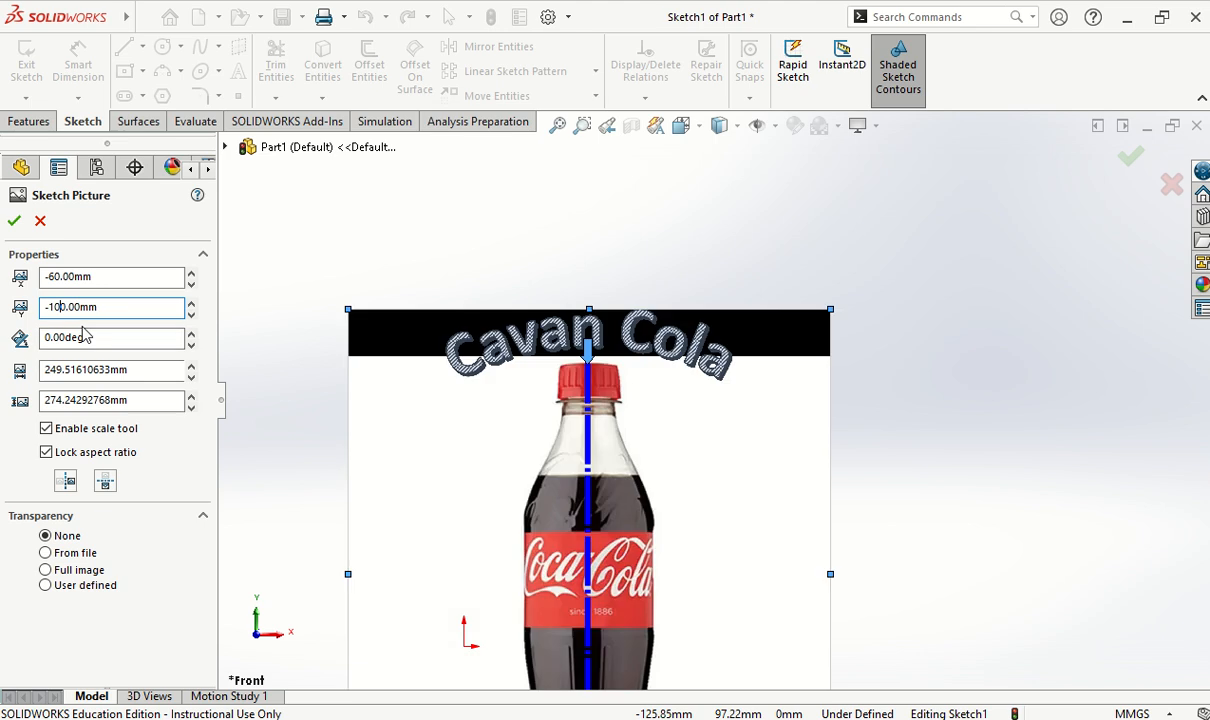
{"action": "scroll", "coordinate": [469, 515], "scroll_direction": "down", "scroll_amount": 3}
{"action": "scroll", "coordinate": [534, 566], "scroll_direction": "up", "scroll_amount": 3}
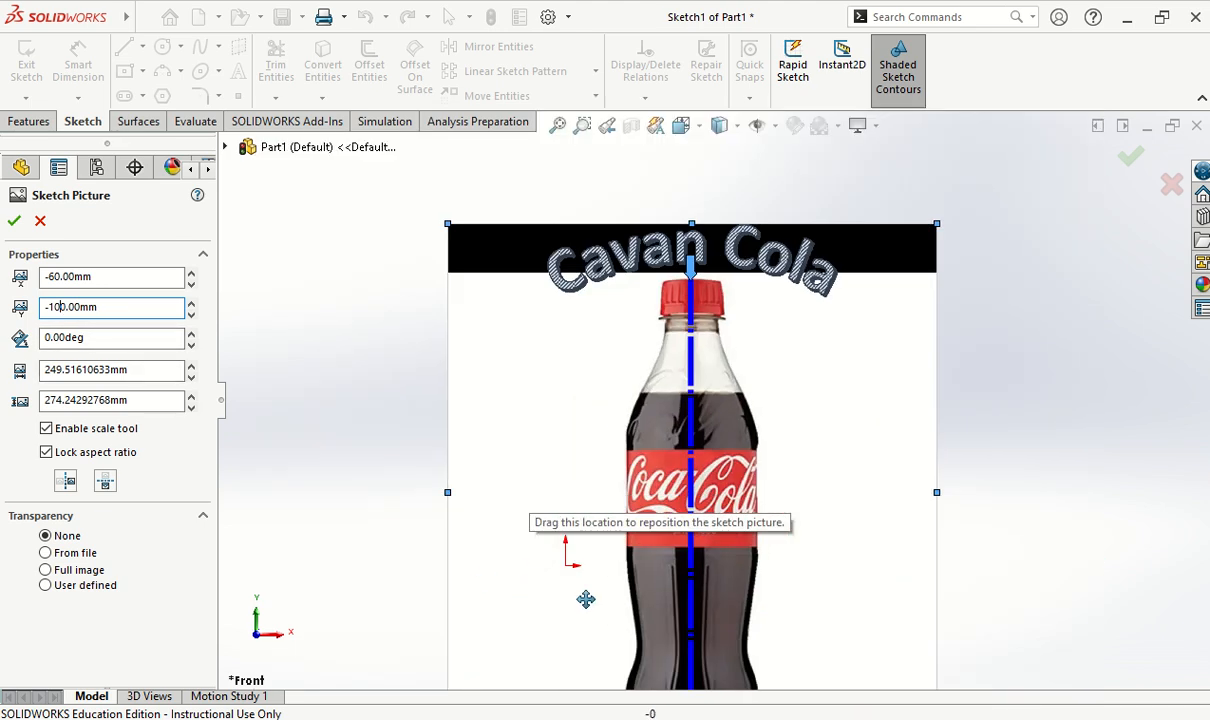
- Return the picture's X and Y positions to 0 mm and exit the sketch with the picture accepted
{"action": "key", "text": "shift+Tab"}
{"action": "type", "text": "0"}
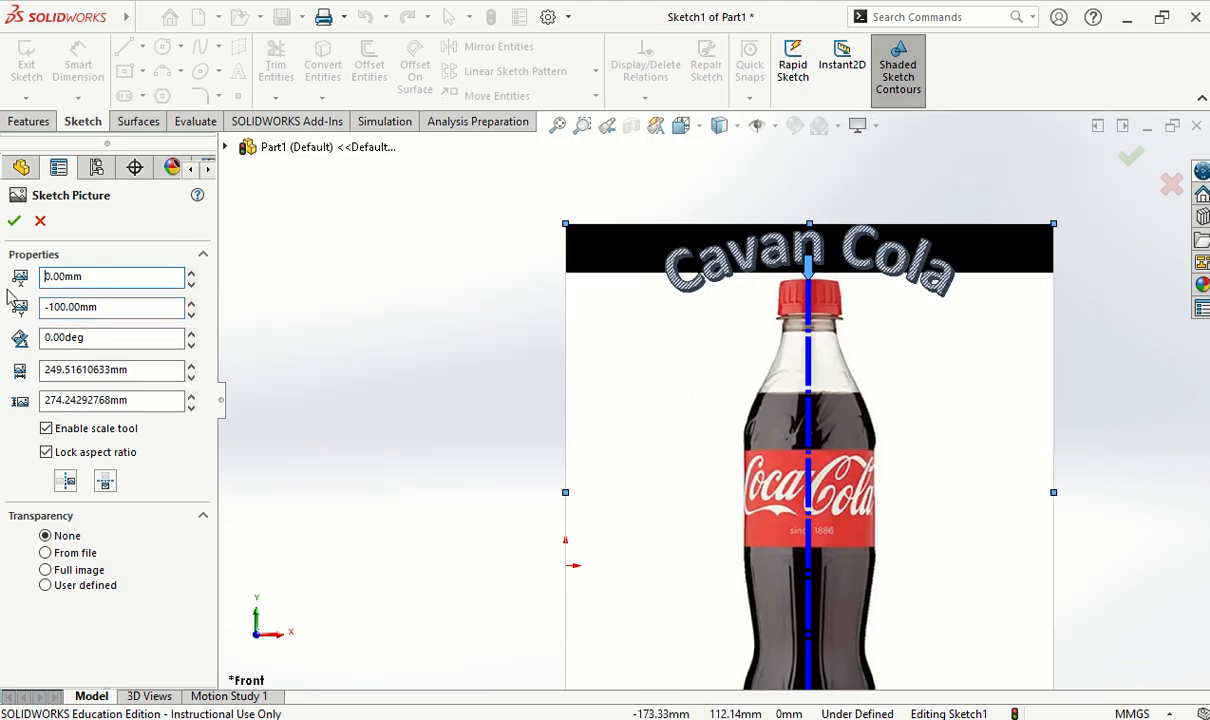
{"action": "left_click_drag", "start_coordinate": [138, 311], "coordinate": [1, 292]}
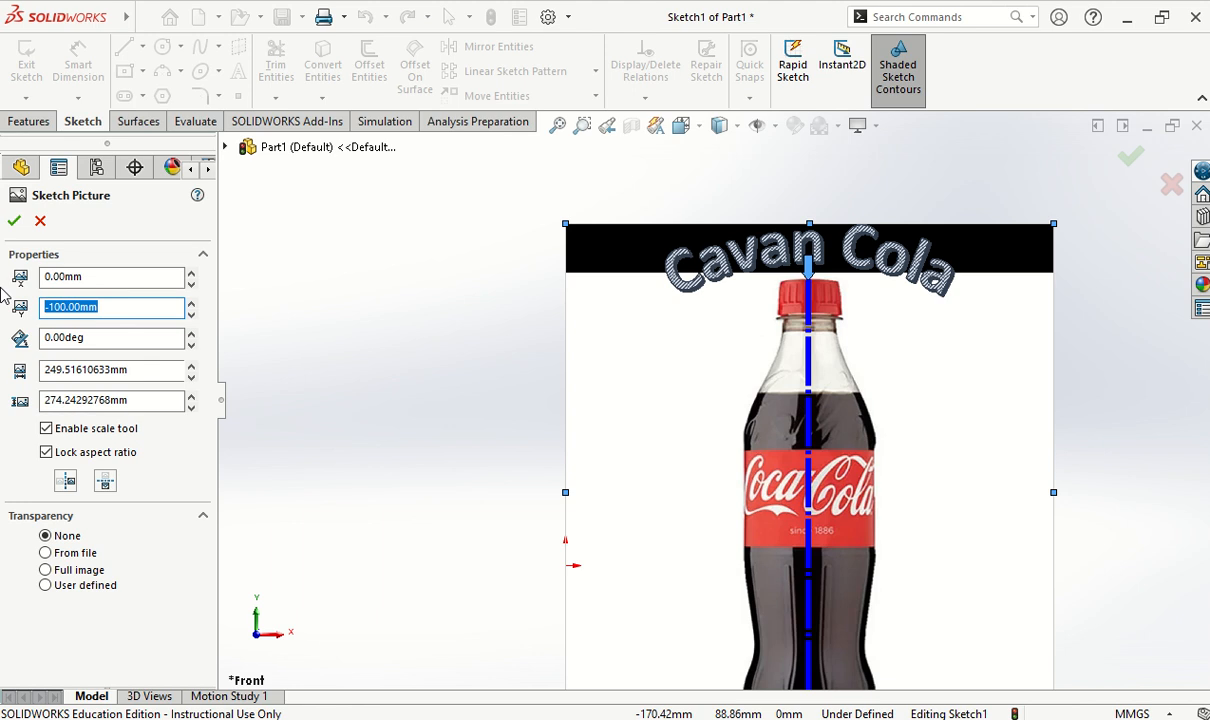
{"action": "type", "text": "0"}
{"action": "scroll", "coordinate": [660, 281], "scroll_direction": "up", "scroll_amount": 3}
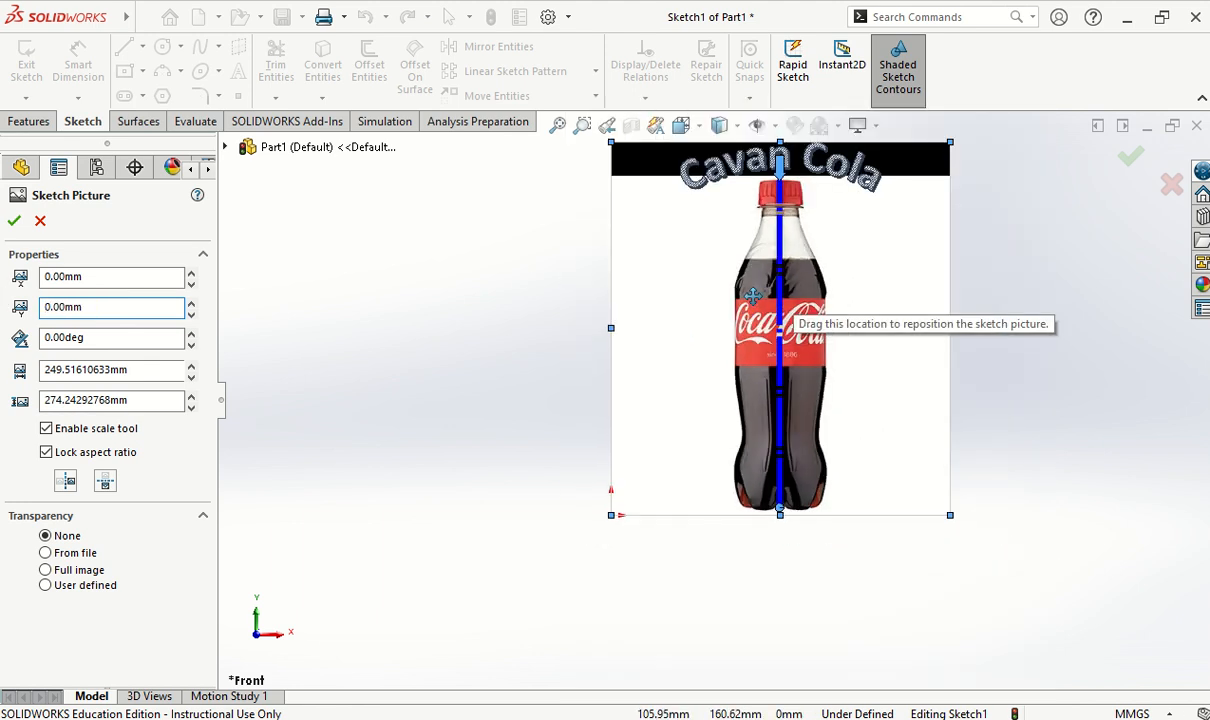
{"action": "left_click", "coordinate": [14, 220]}
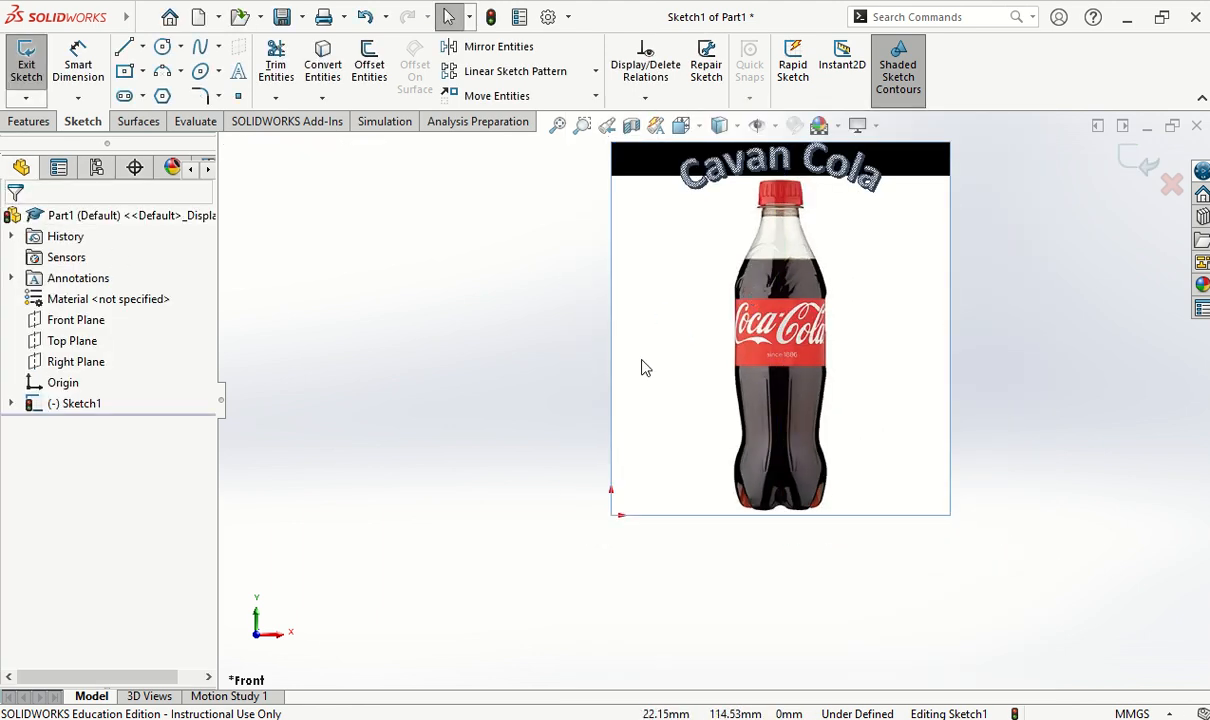
{"action": "left_click", "coordinate": [1145, 165]}
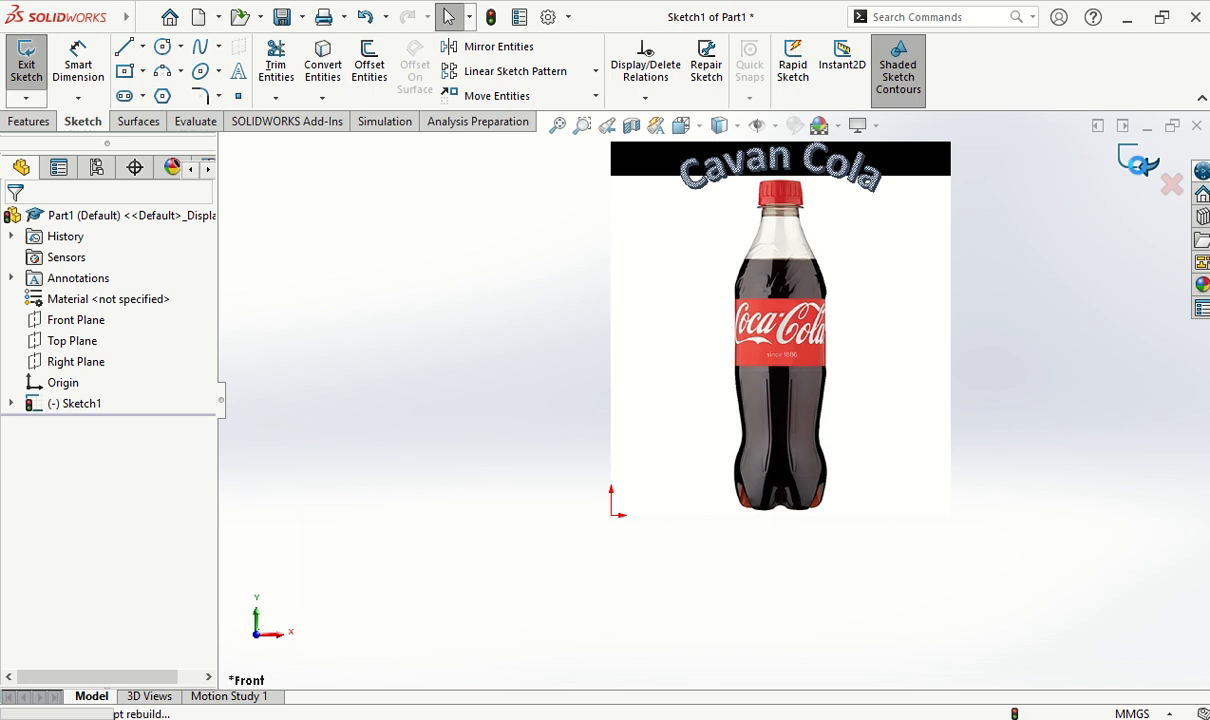
- Rename the sketch holding the reference picture as Coca cola bottle
{"action": "left_click", "coordinate": [58, 404]}
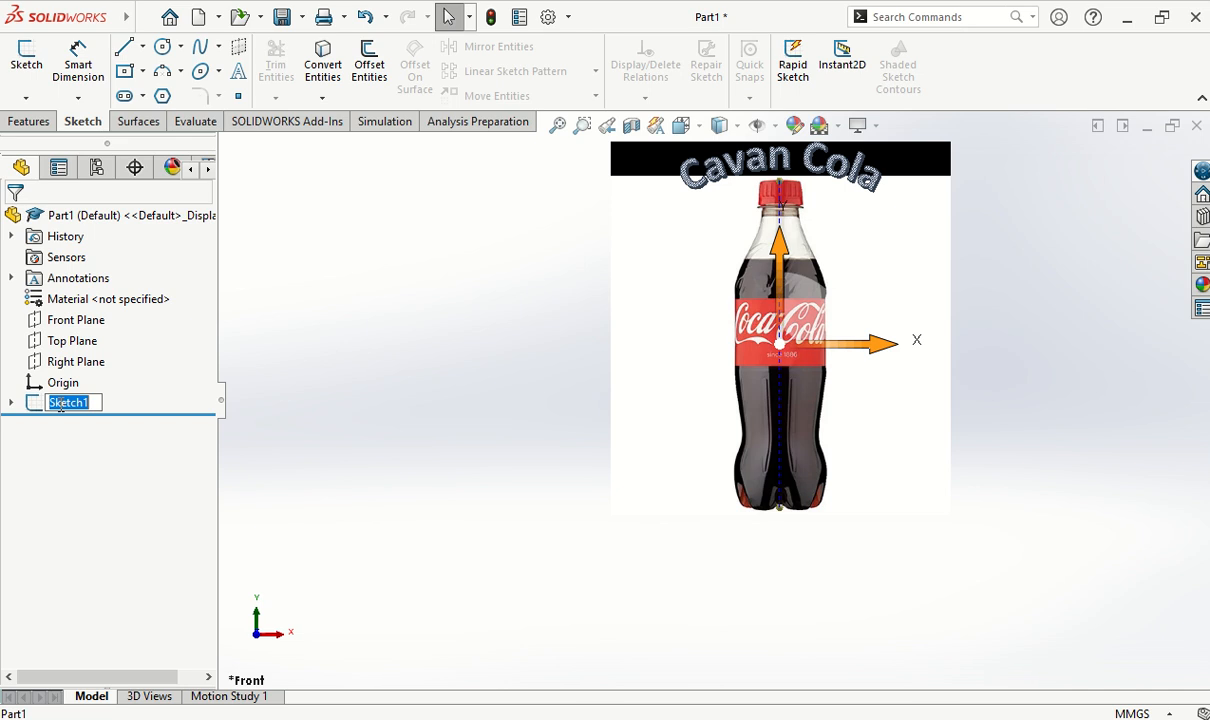
{"action": "type", "text": "Coca cola bottle"}
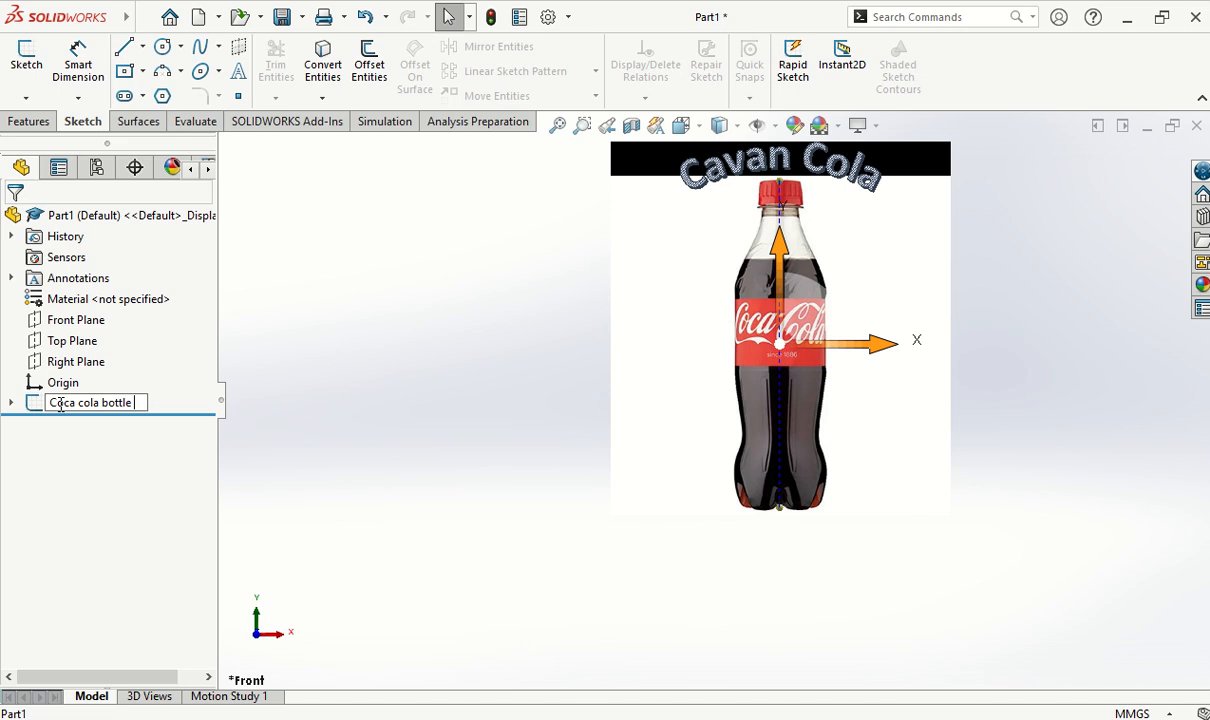
{"action": "key", "text": "Return"}
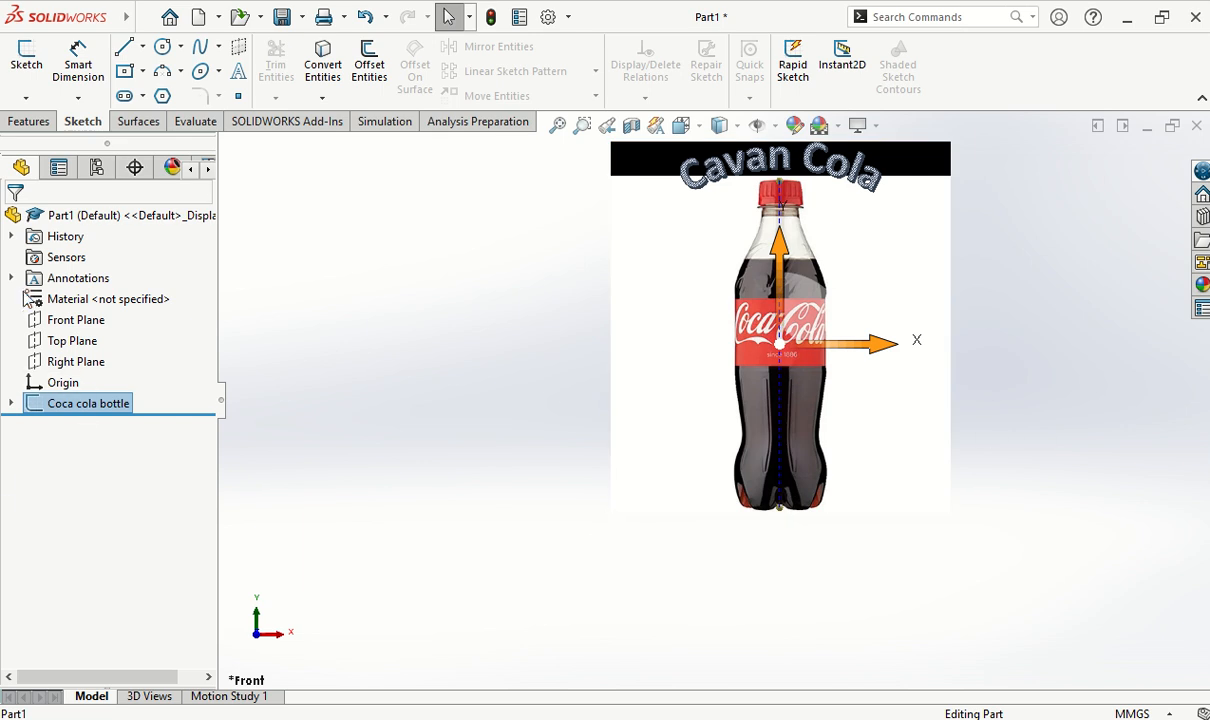
- Start a new sketch on the Front Plane and draw a vertical centre line about 242 mm long from the bottle's base to the cap's top
{"action": "left_click", "coordinate": [66, 319]}
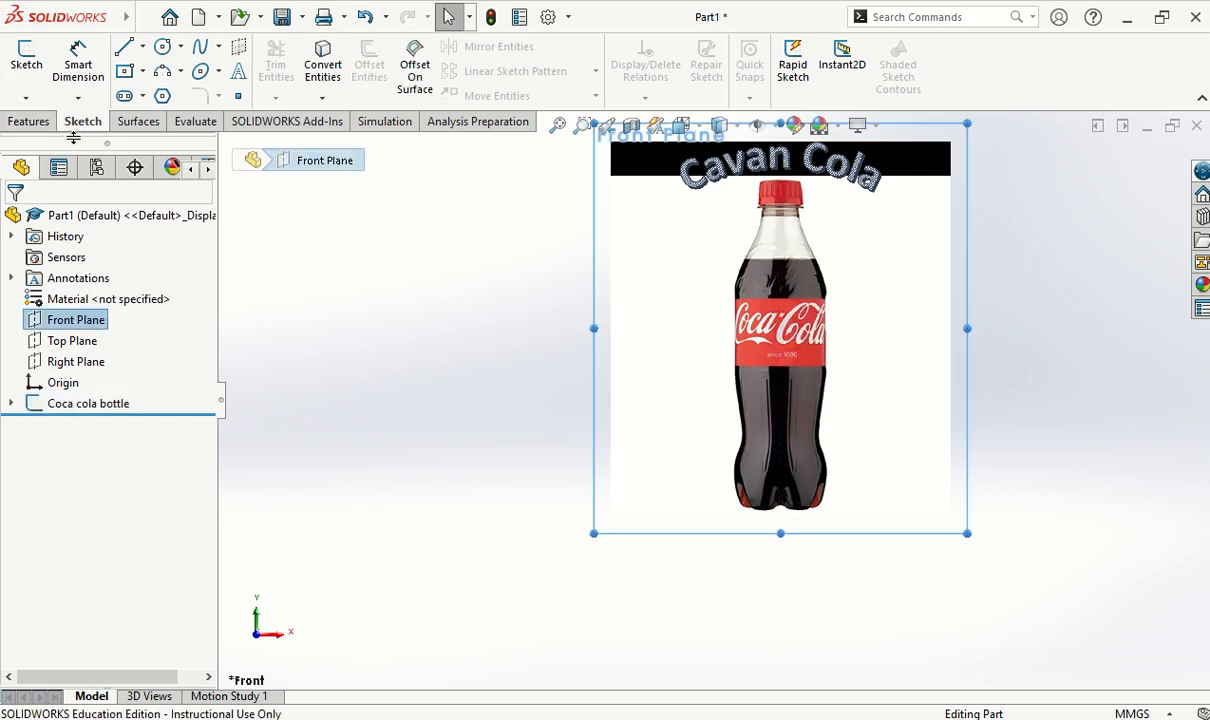
{"action": "left_click", "coordinate": [28, 62]}
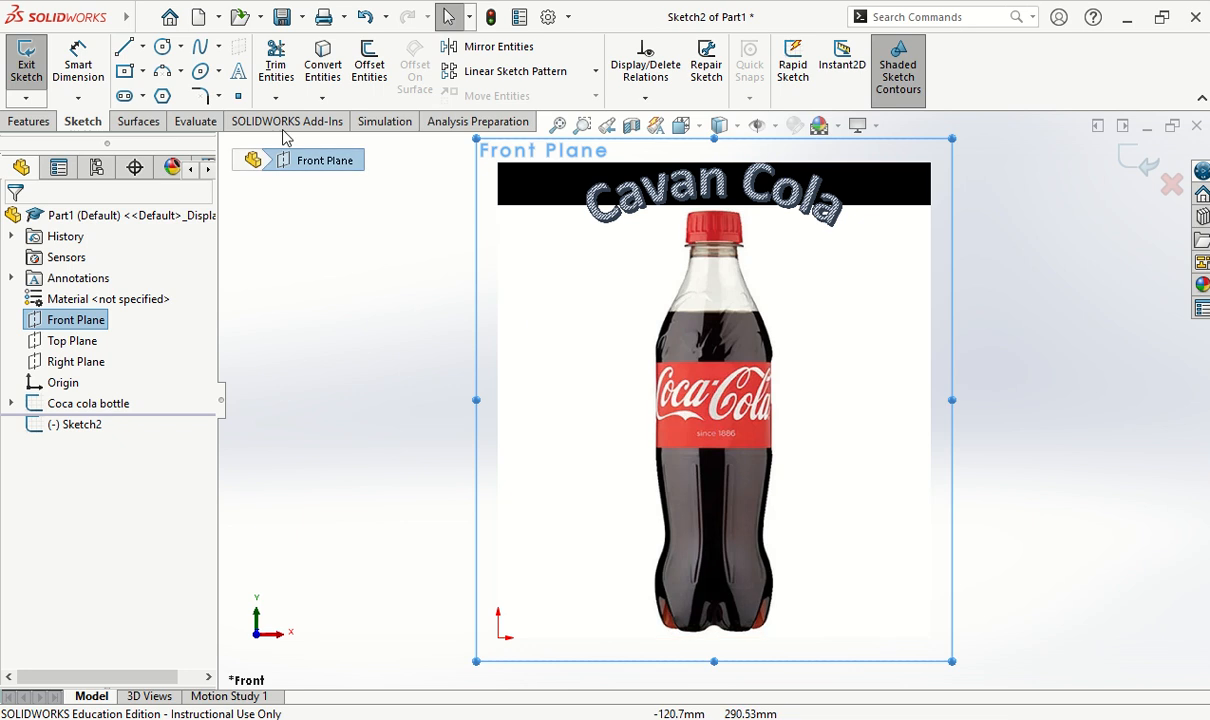
{"action": "left_click", "coordinate": [124, 47]}
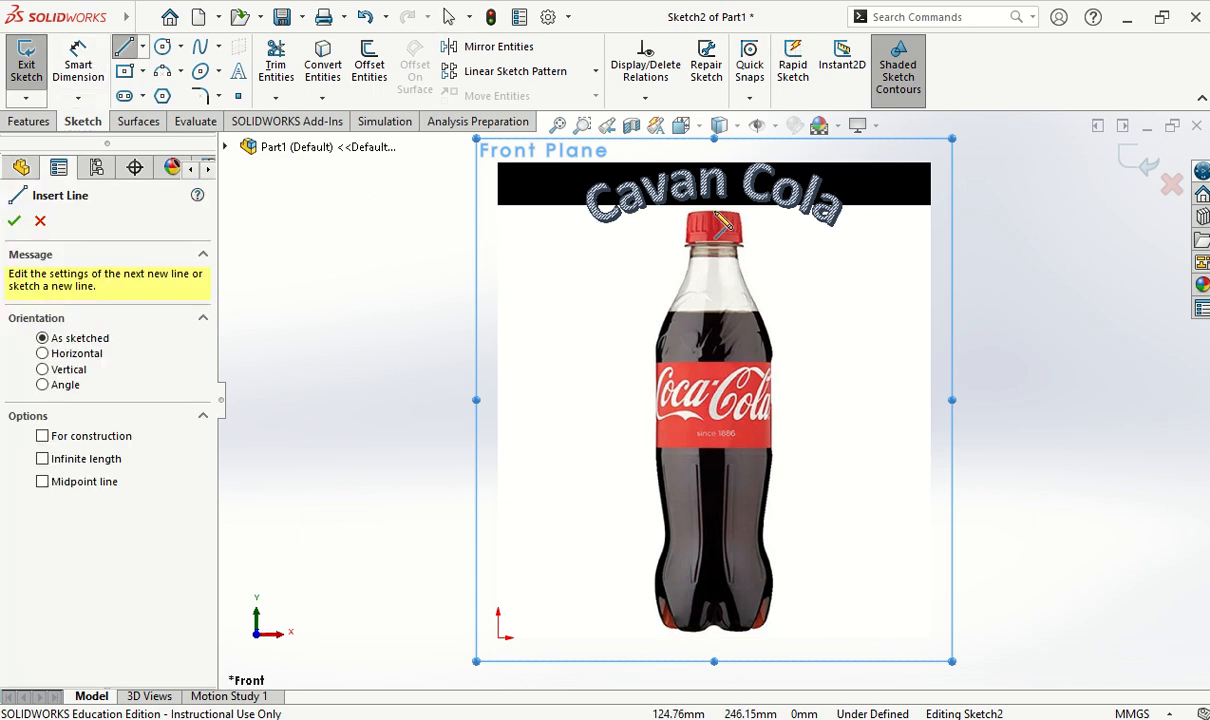
{"action": "left_click", "coordinate": [714, 630]}
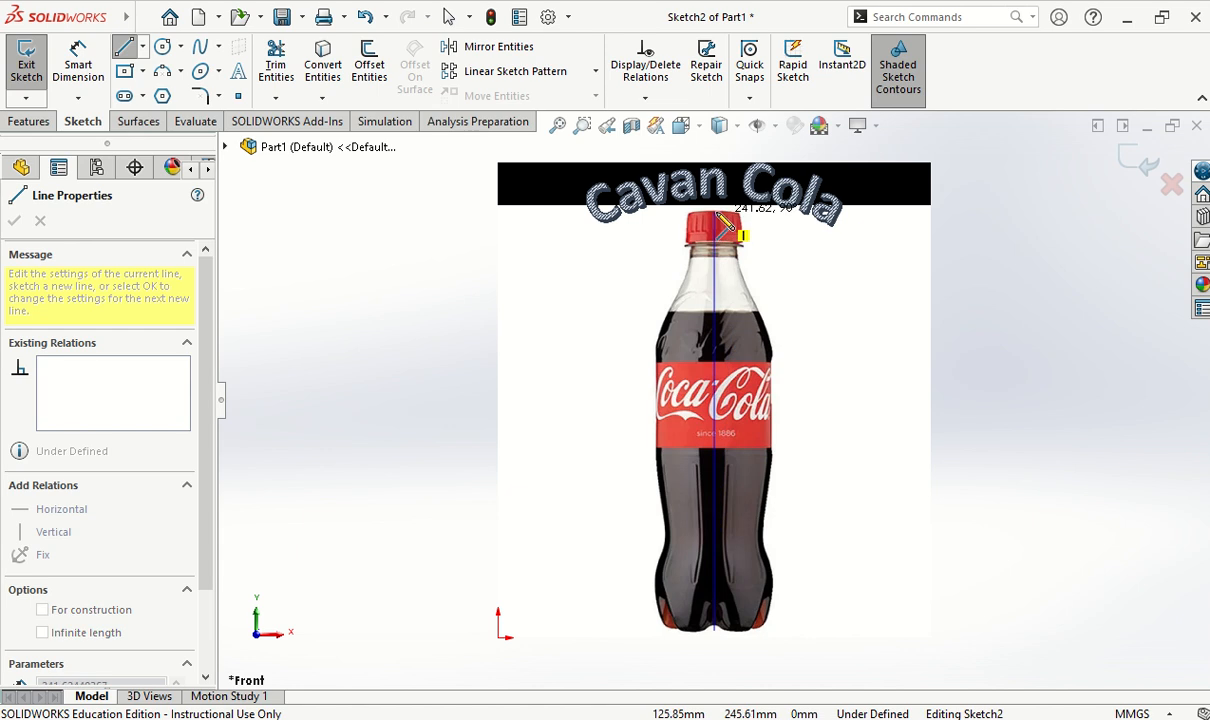
{"action": "left_click", "coordinate": [714, 212]}
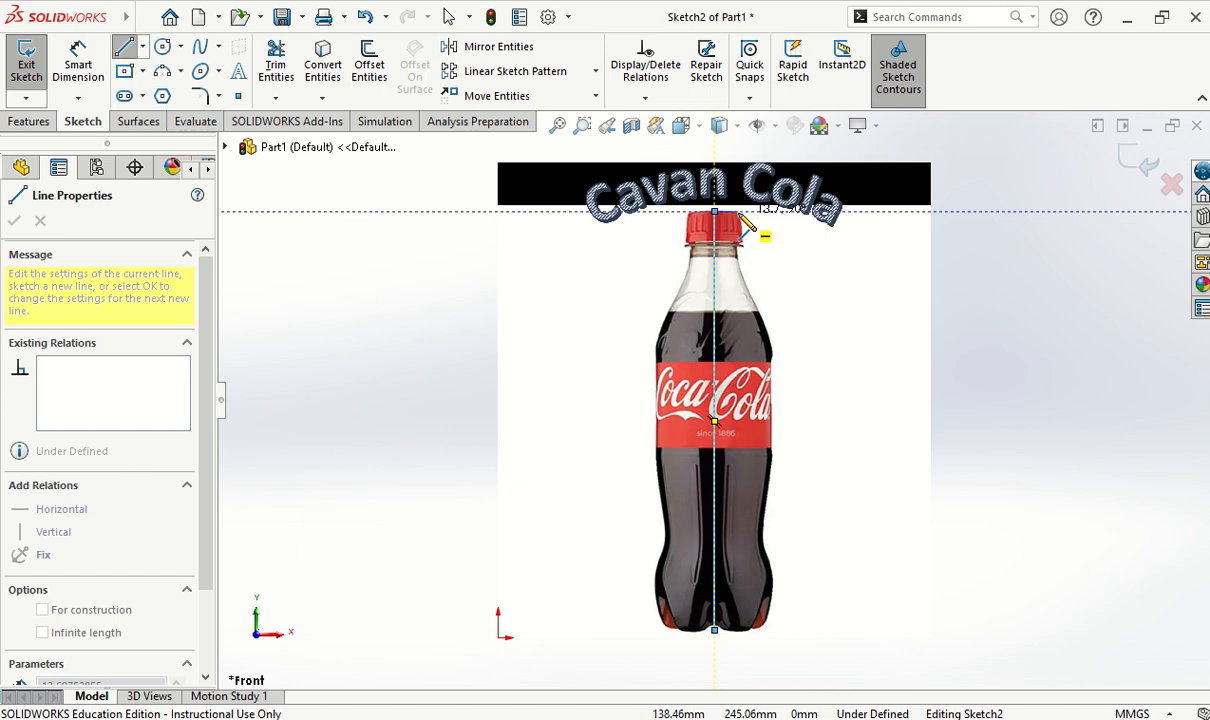
- Draw a horizontal line along the cap's top from the centre line's upper end to just past the cap's right edge
{"action": "scroll", "coordinate": [768, 234], "scroll_direction": "down", "scroll_amount": 3}
{"action": "left_click", "coordinate": [743, 212]}
{"action": "scroll", "coordinate": [745, 216], "scroll_direction": "down", "scroll_amount": 3}
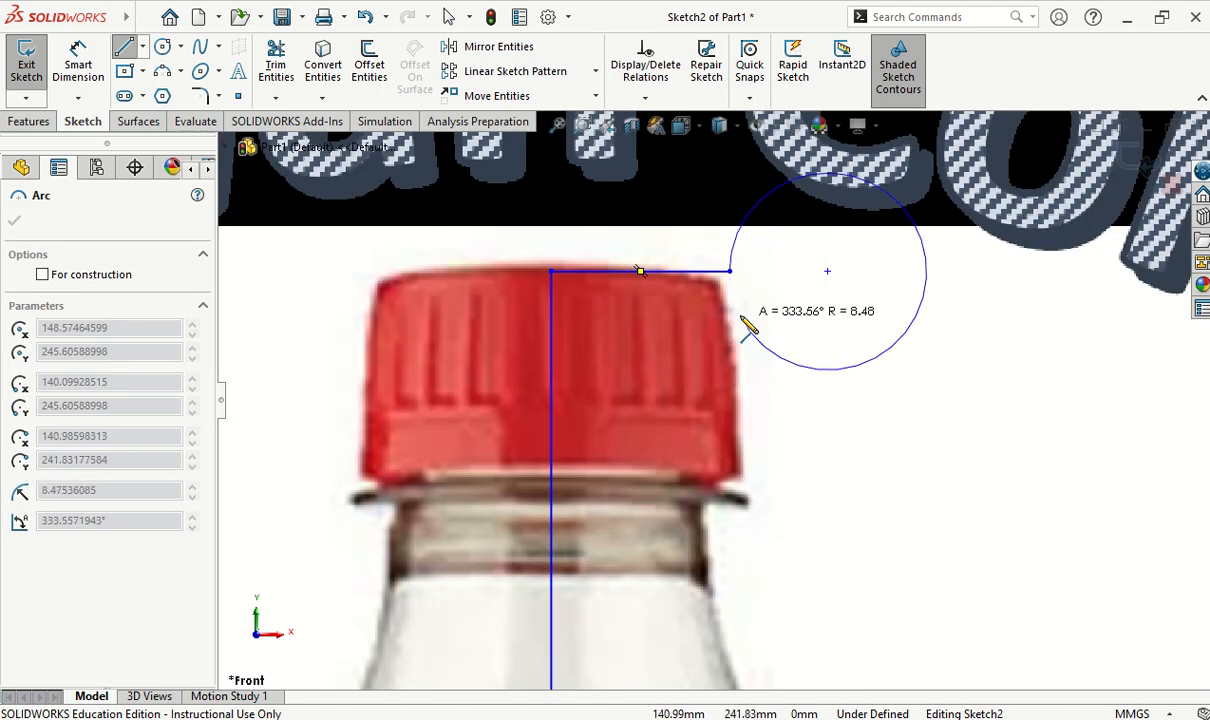
{"action": "key", "text": "Escape"}
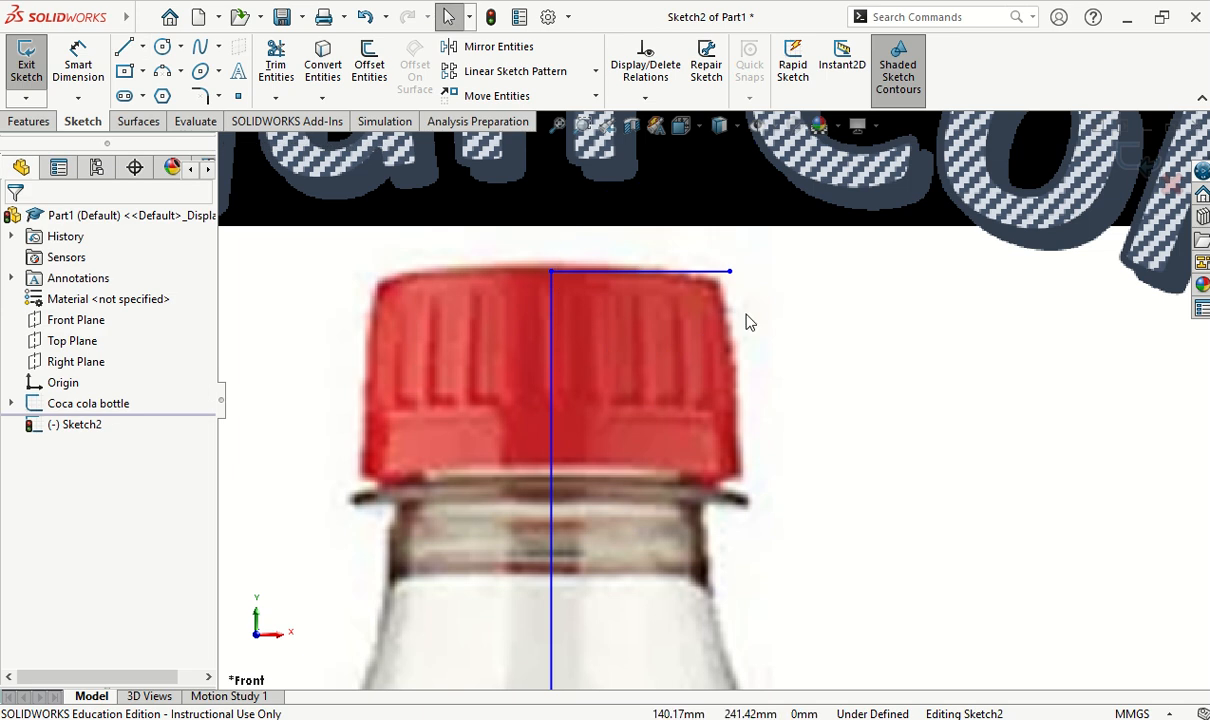
- Draw a slanted line down the cap's right side to the collar, followed by a horizontal line about 4 mm long inward to the neck
{"action": "key", "text": "l"}
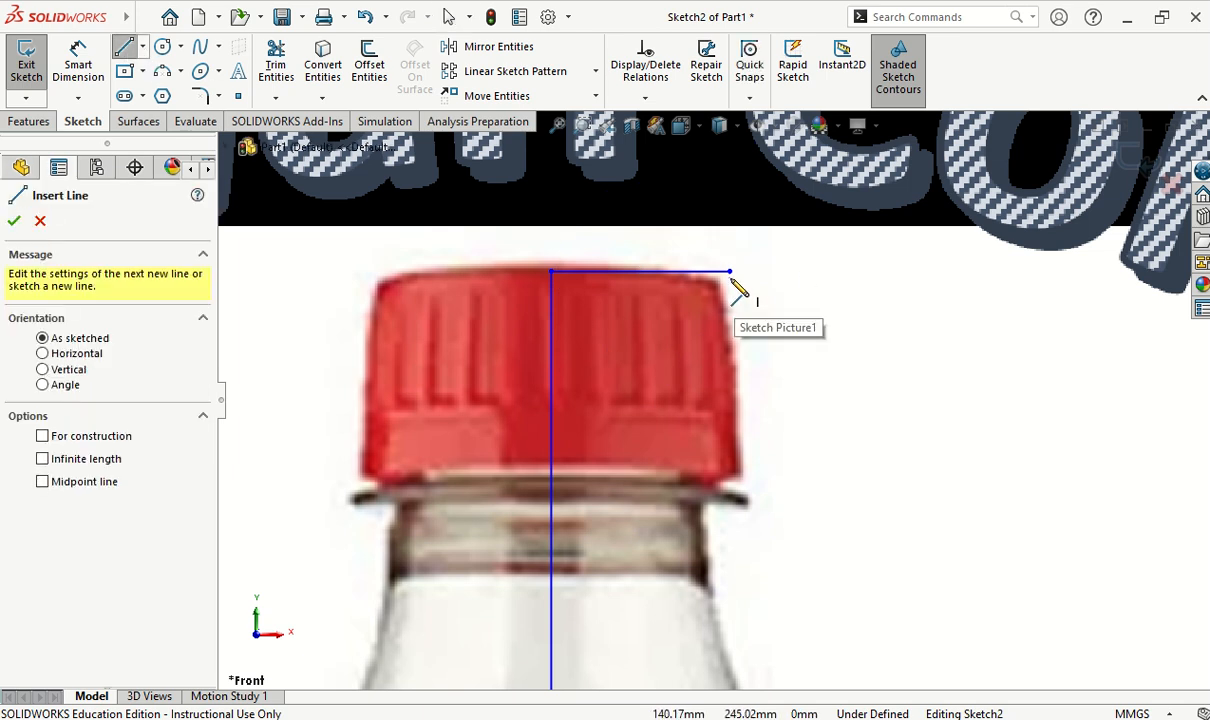
{"action": "left_click", "coordinate": [730, 271]}
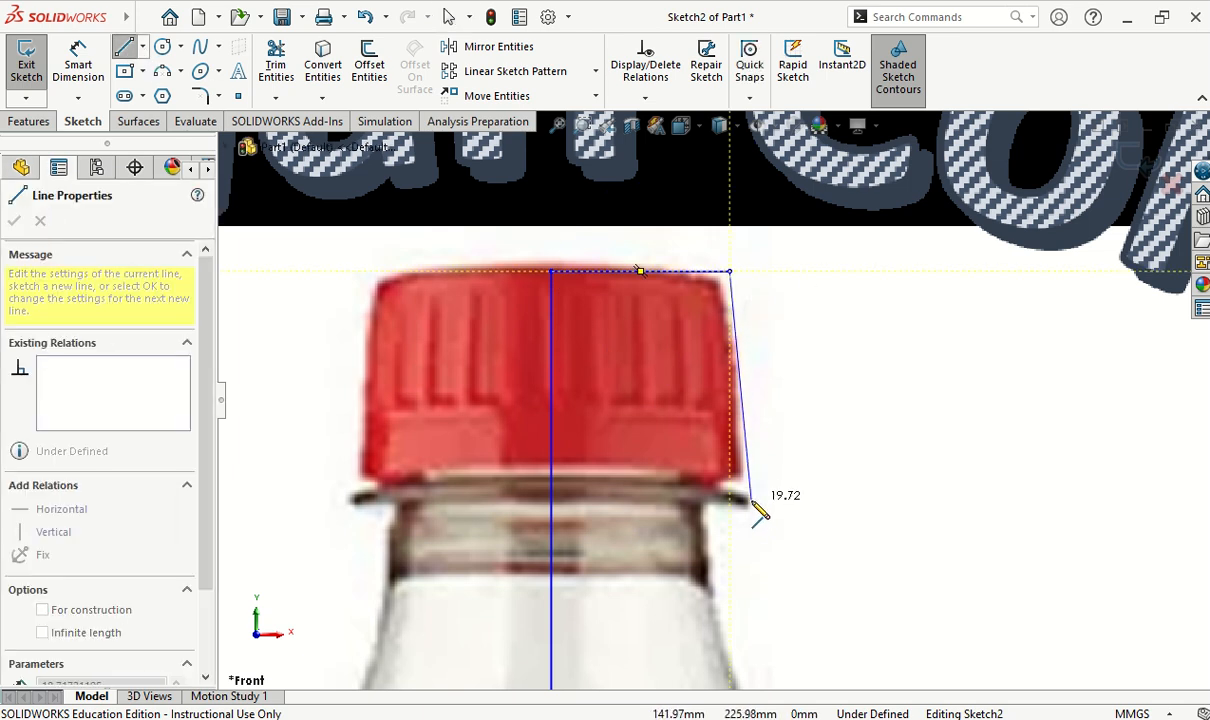
{"action": "left_click", "coordinate": [749, 511]}
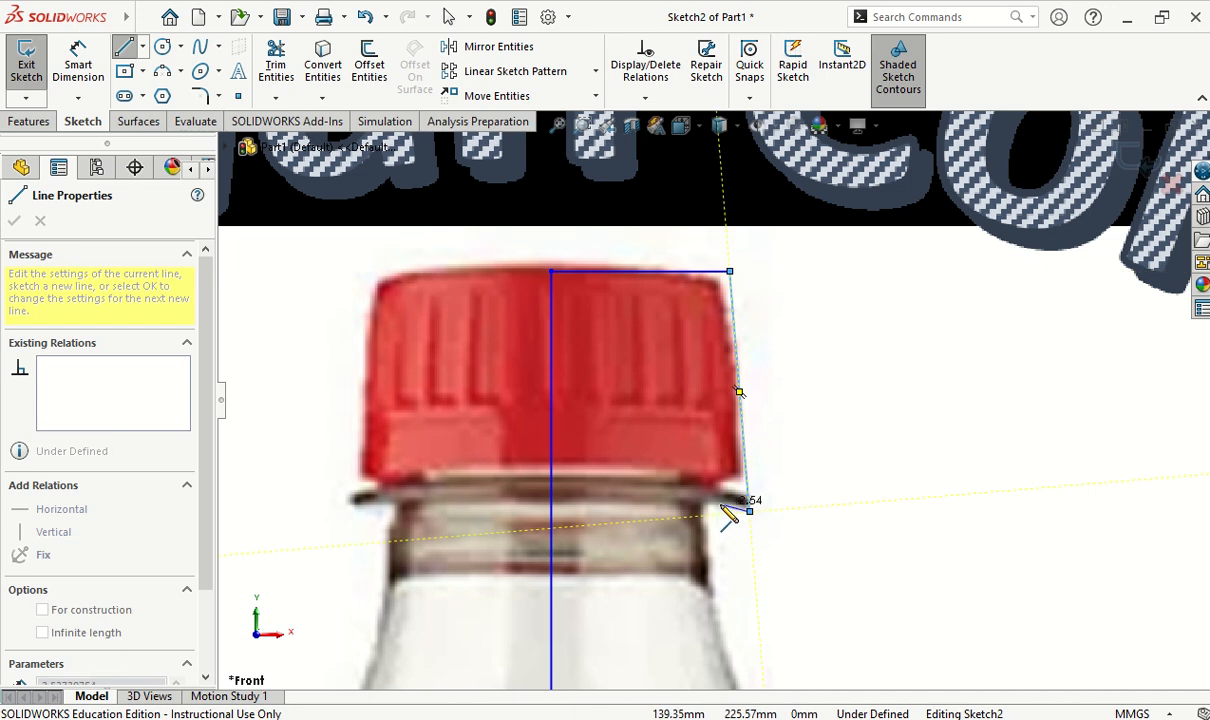
{"action": "left_click", "coordinate": [703, 512]}
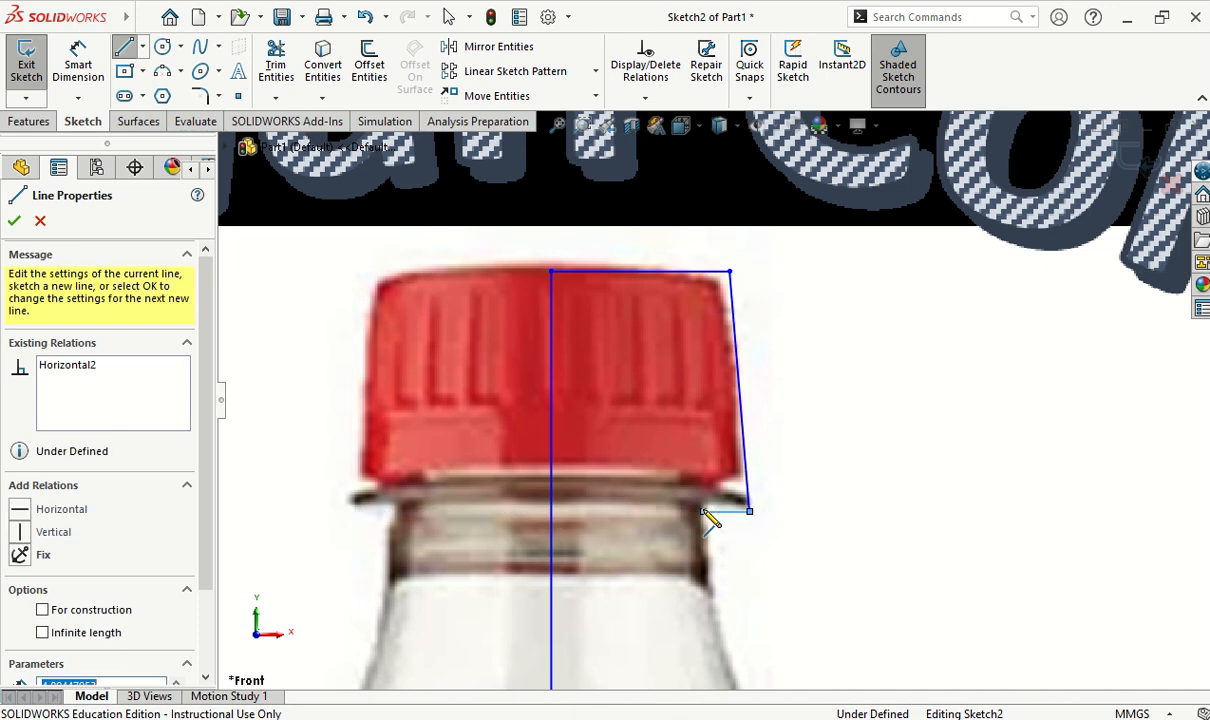
{"action": "key", "text": "Escape"}
{"action": "scroll", "coordinate": [697, 528], "scroll_direction": "up", "scroll_amount": 5}
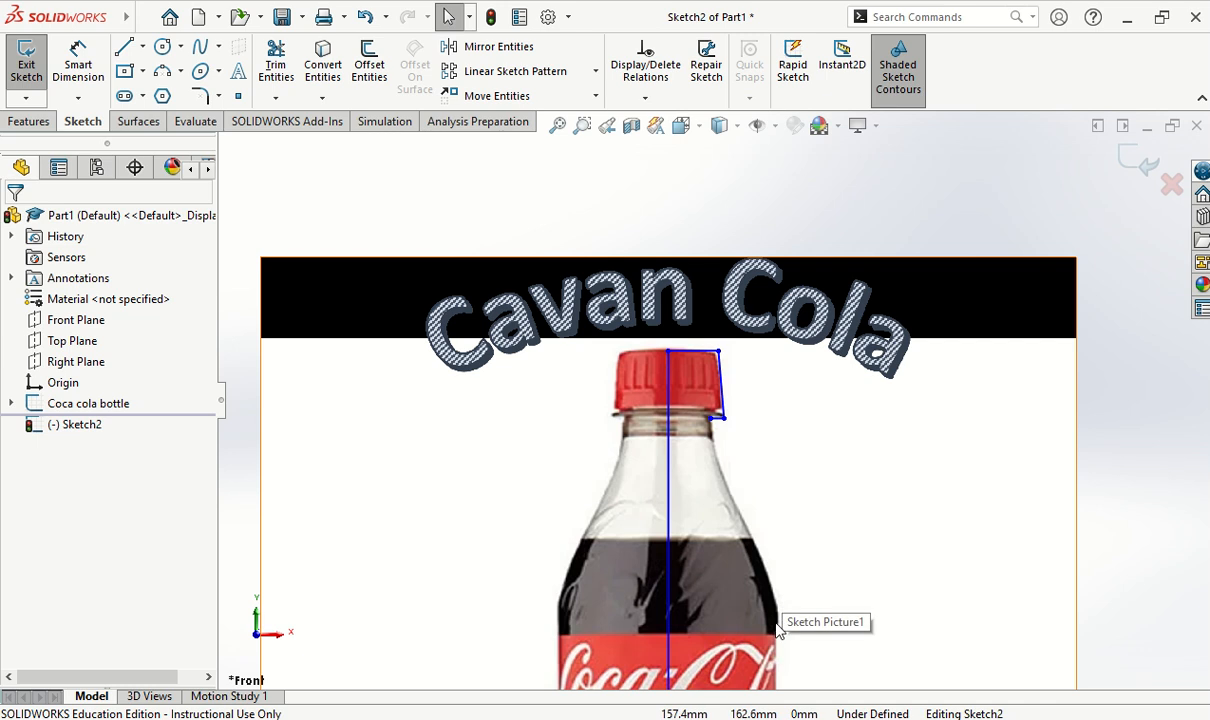
- Draw a vertical line about 49 mm long down the red label's right edge, from its upper to its lower corner
{"action": "key", "text": "z"}
{"action": "left_click", "coordinate": [124, 48]}
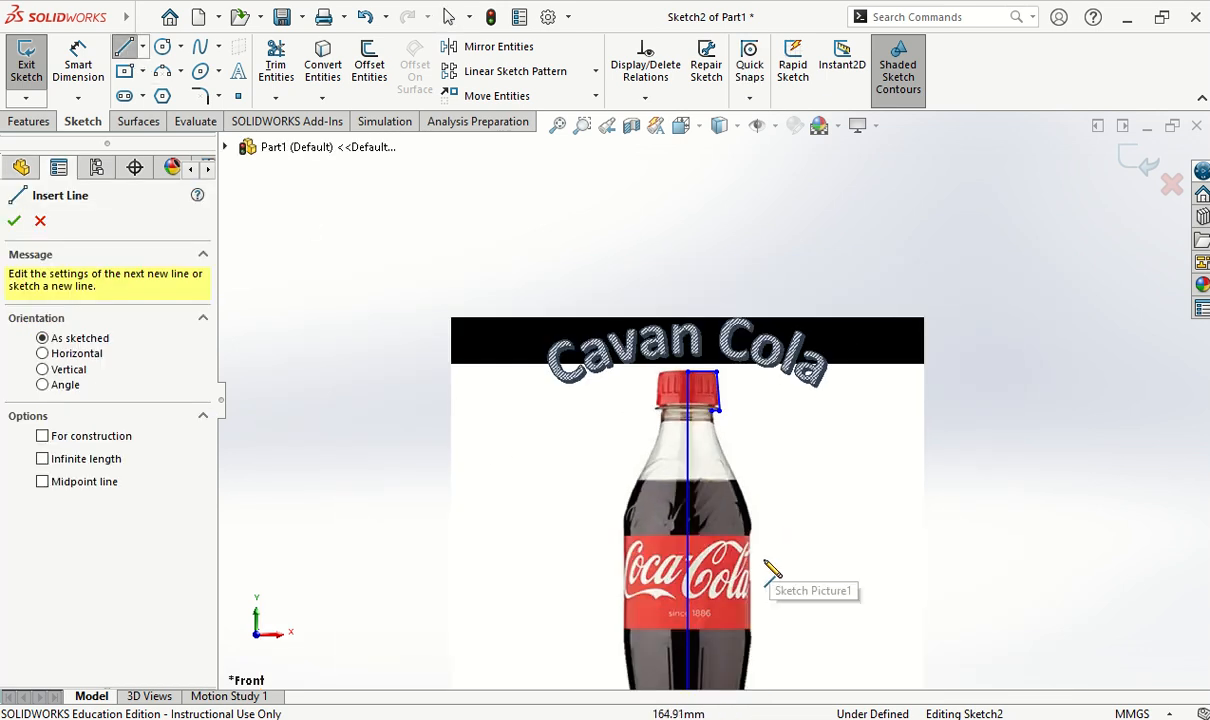
{"action": "key", "text": "z"}
{"action": "left_click", "coordinate": [757, 545]}
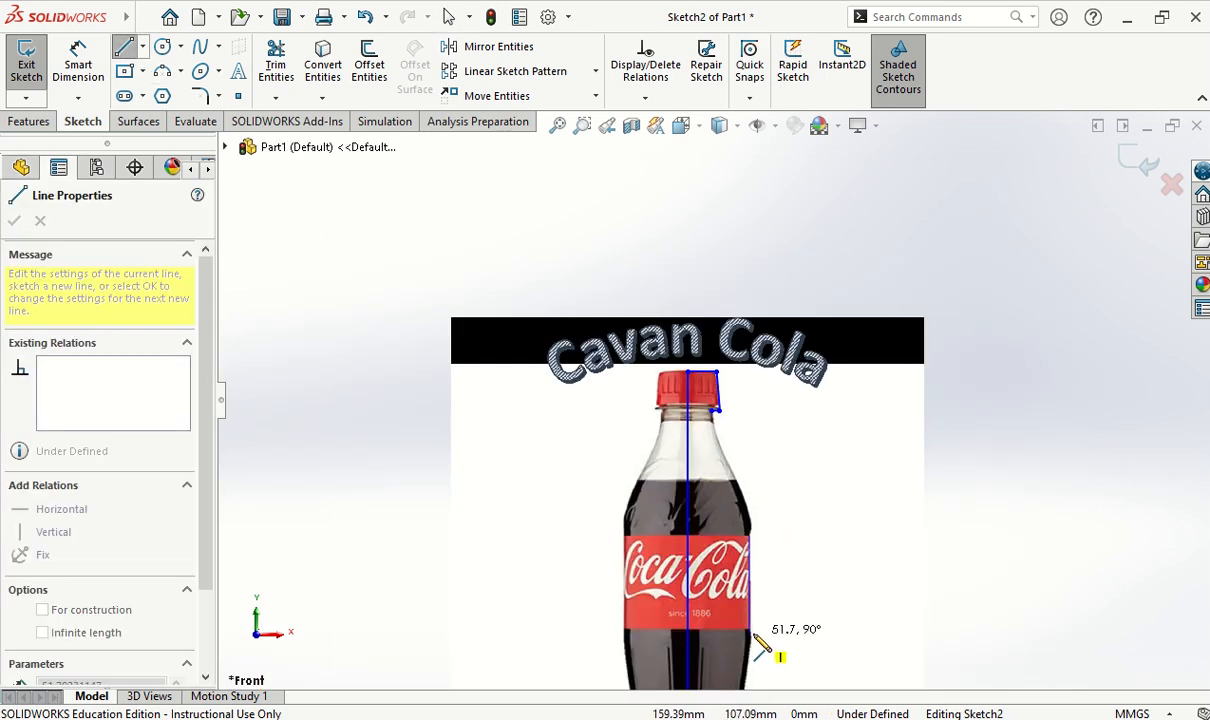
{"action": "left_click", "coordinate": [752, 631]}
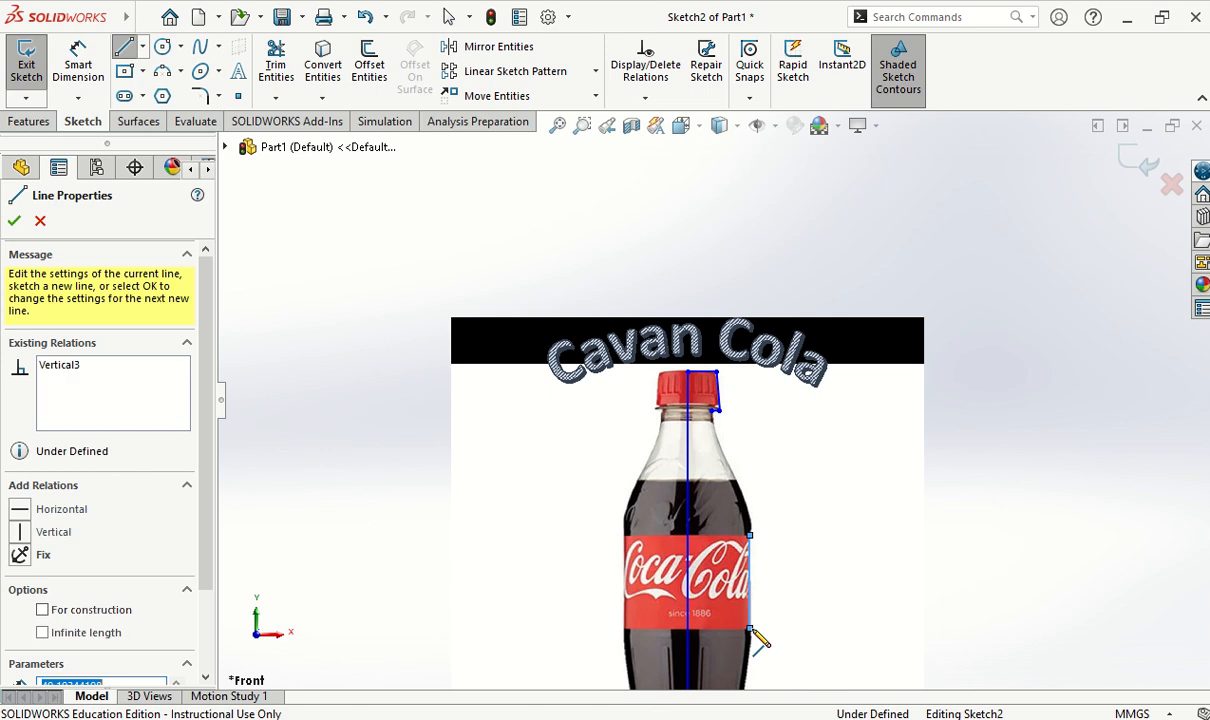
- Draw a short horizontal line outward from the lower end of the label's vertical line
{"action": "scroll", "coordinate": [757, 637], "scroll_direction": "down", "scroll_amount": 5}
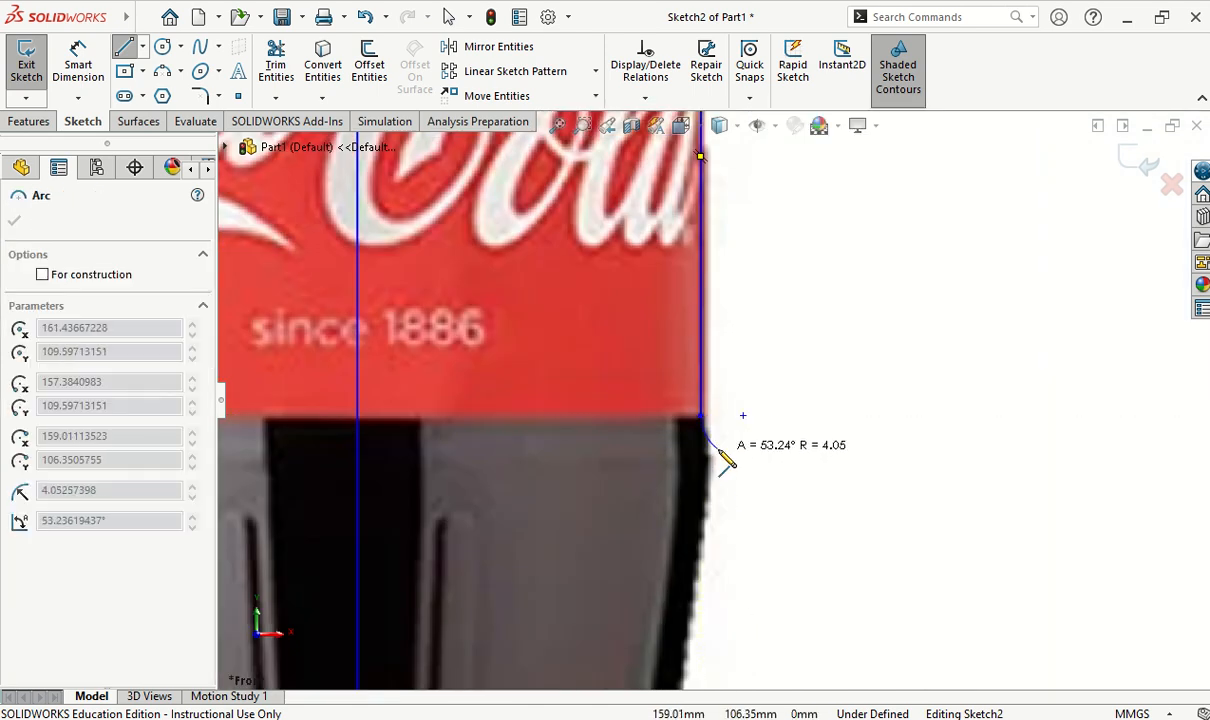
{"action": "key", "text": "Escape"}
{"action": "key", "text": "l"}
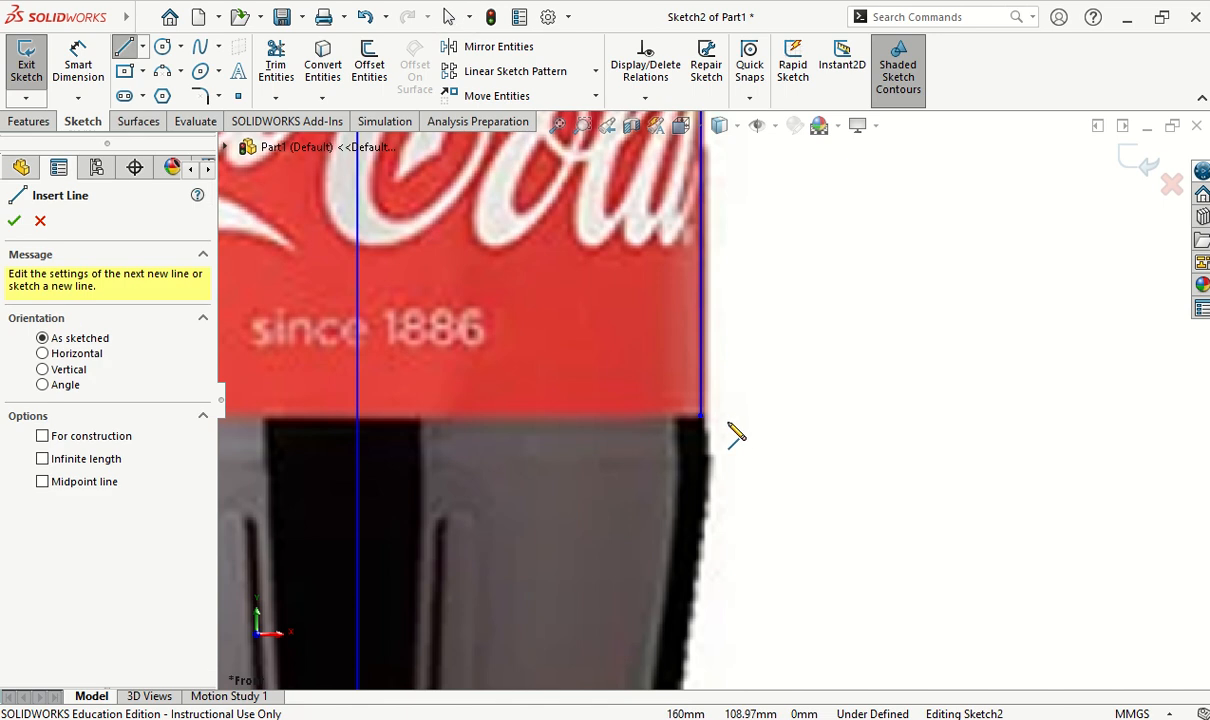
{"action": "left_click", "coordinate": [703, 416]}
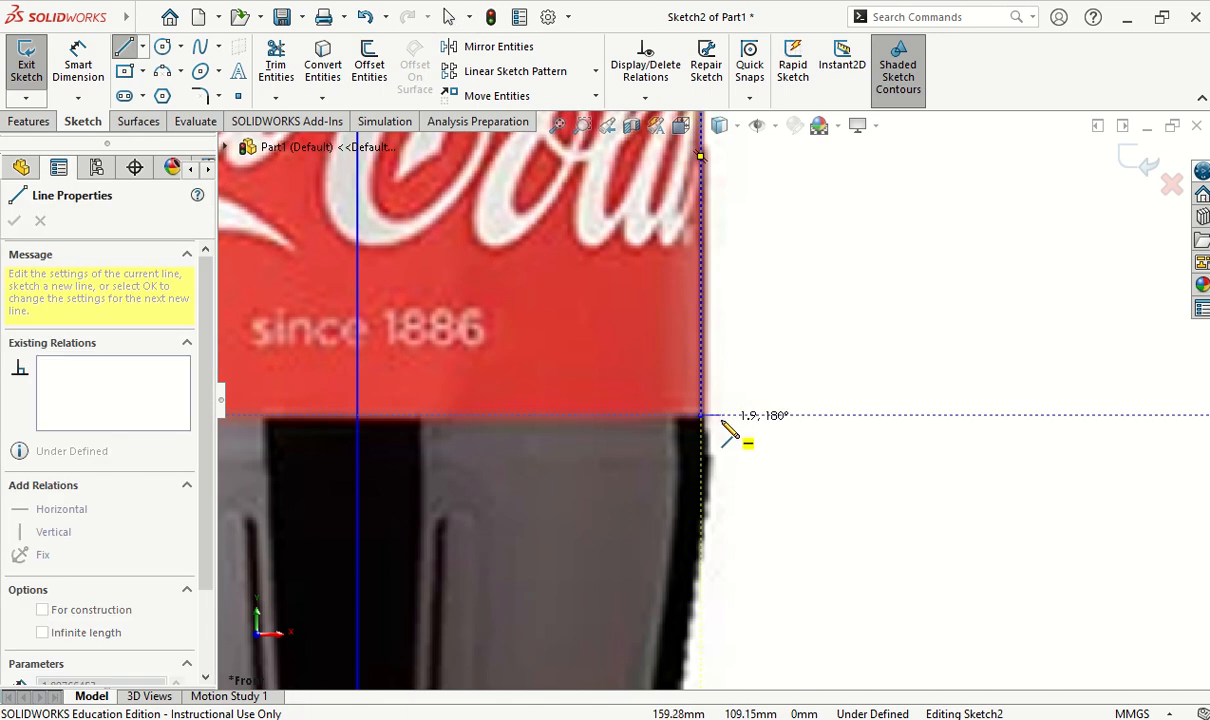
{"action": "scroll", "coordinate": [716, 410], "scroll_direction": "up", "scroll_amount": 8}
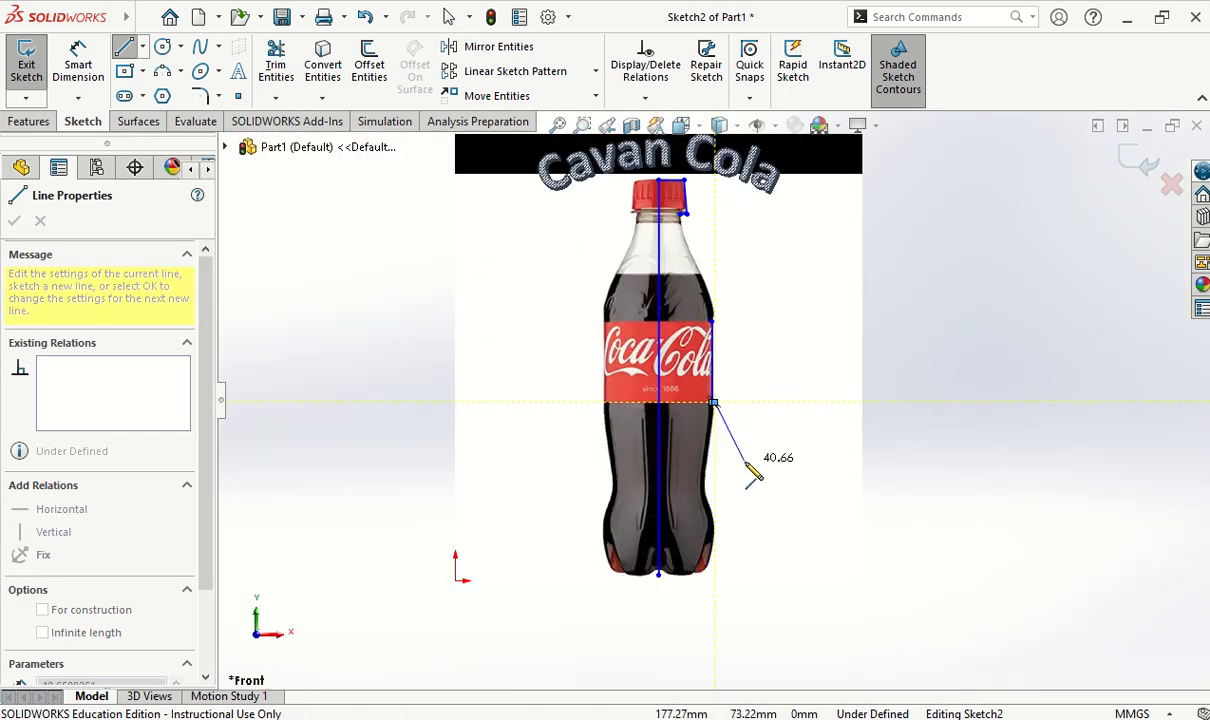
{"action": "key", "text": "Escape"}
- Draw a short horizontal line outward from the upper end of the label's vertical line
{"action": "left_click", "coordinate": [124, 47]}
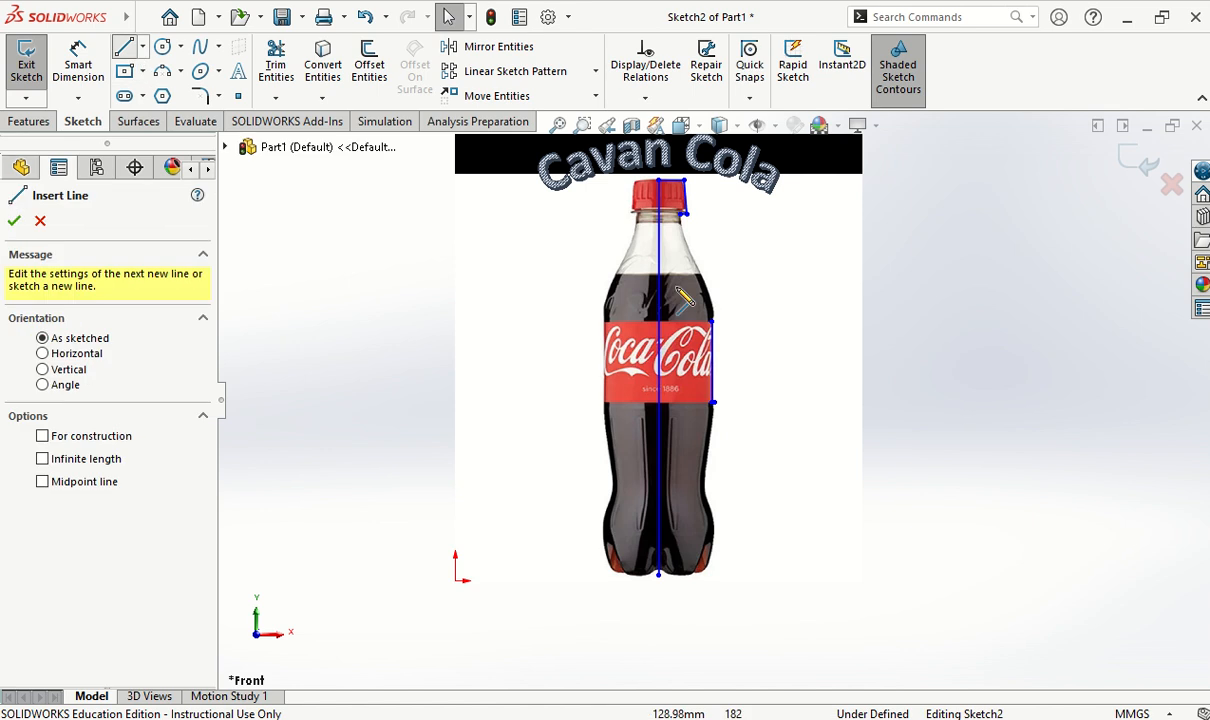
{"action": "scroll", "coordinate": [735, 385], "scroll_direction": "down", "scroll_amount": 8}
{"action": "left_click", "coordinate": [734, 384]}
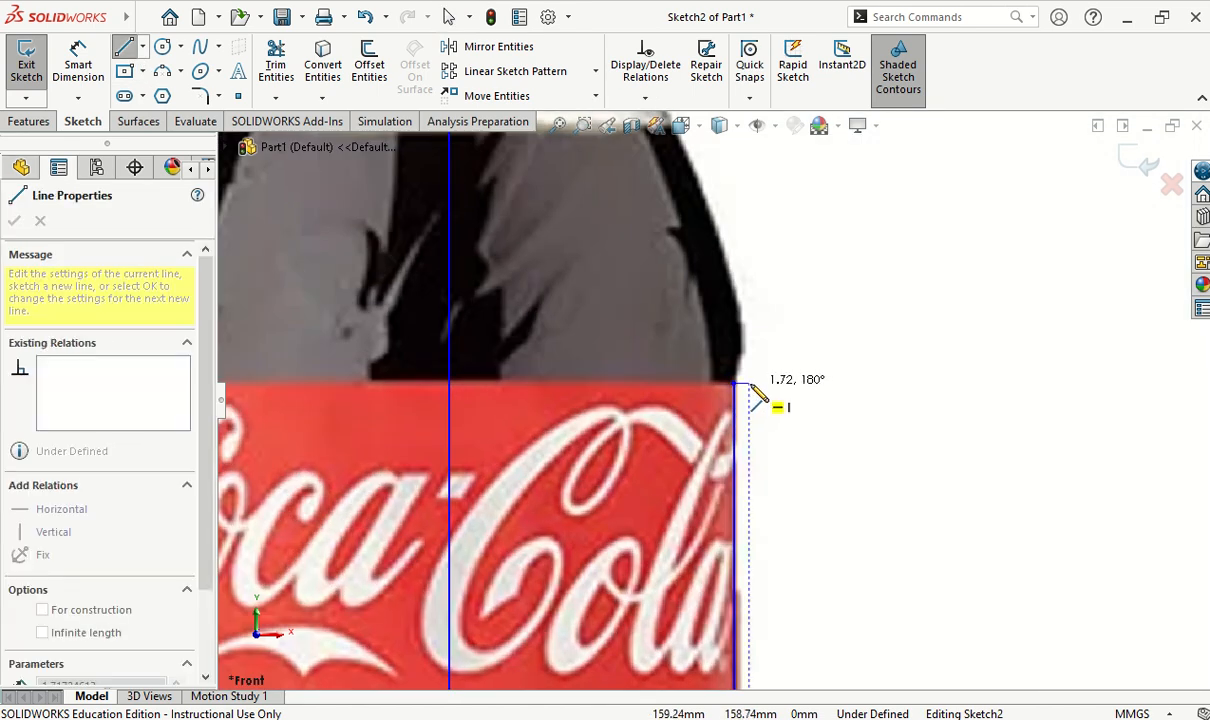
{"action": "left_click", "coordinate": [762, 397]}
{"action": "key", "text": "Escape"}
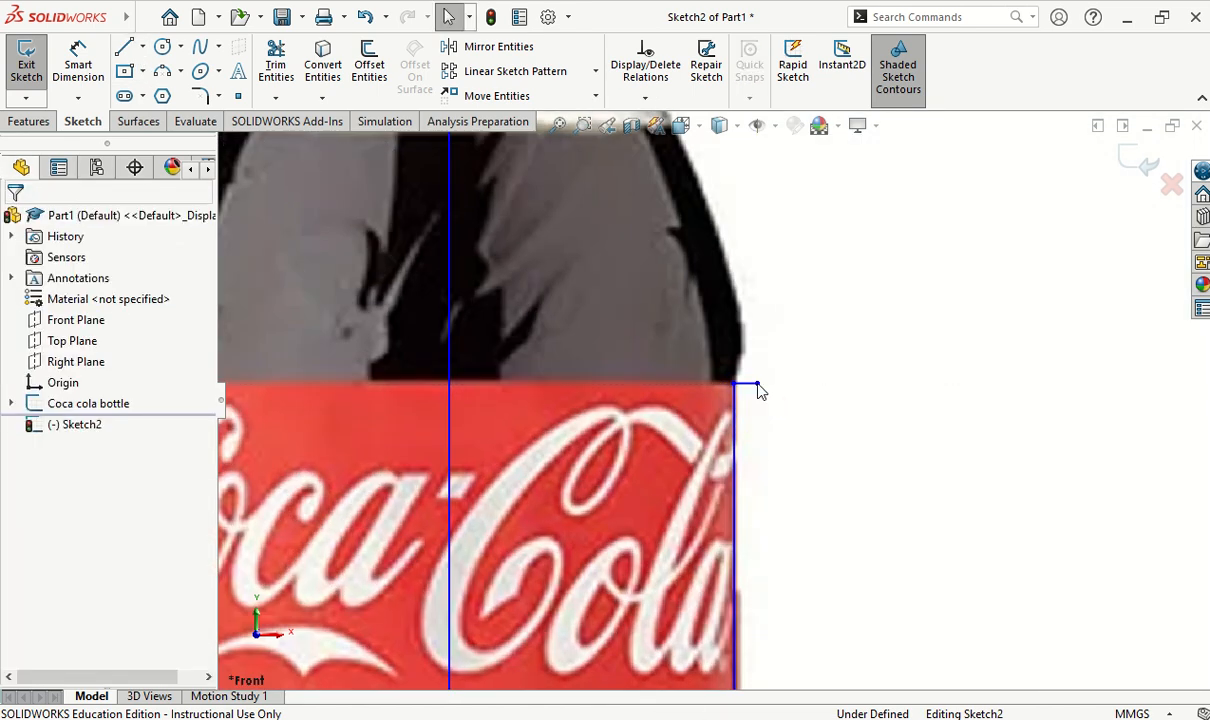
- Draw a horizontal base line from the centre line's lower end outward to the bottle's lower right corner
{"action": "scroll", "coordinate": [742, 454], "scroll_direction": "up", "scroll_amount": 6}
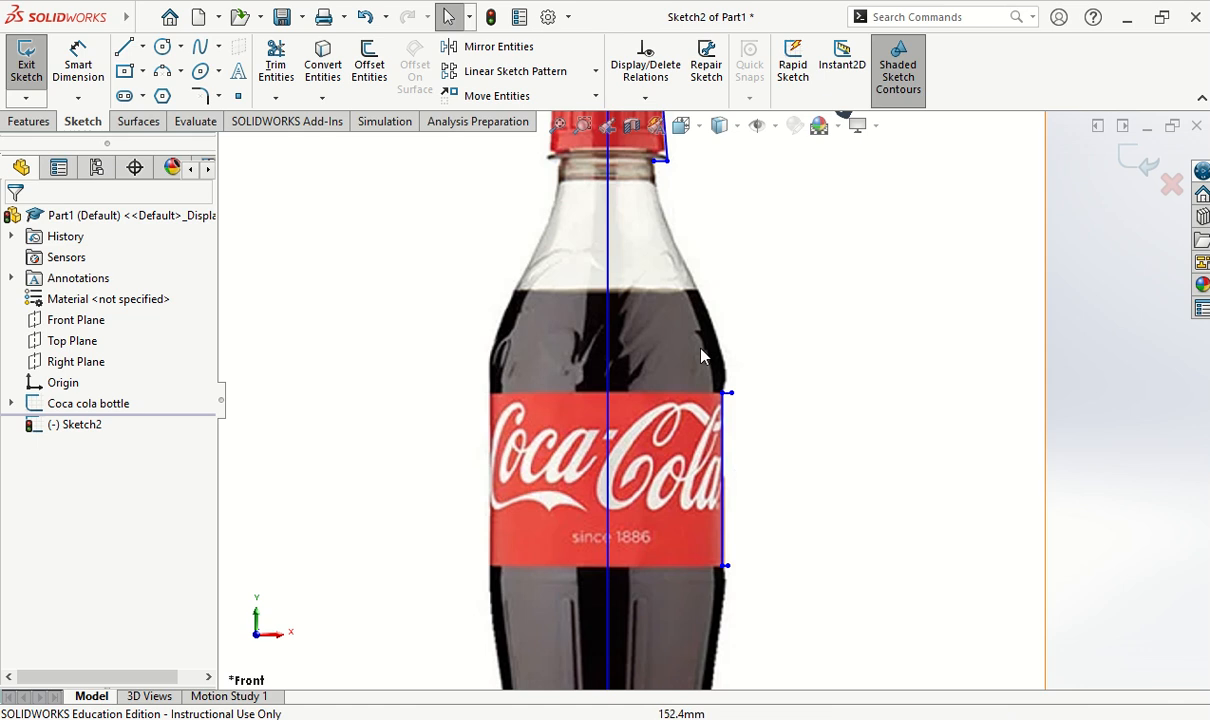
{"action": "scroll", "coordinate": [750, 403], "scroll_direction": "up", "scroll_amount": 1}
{"action": "scroll", "coordinate": [740, 597], "scroll_direction": "down", "scroll_amount": 1}
{"action": "scroll", "coordinate": [740, 597], "scroll_direction": "up", "scroll_amount": 3}
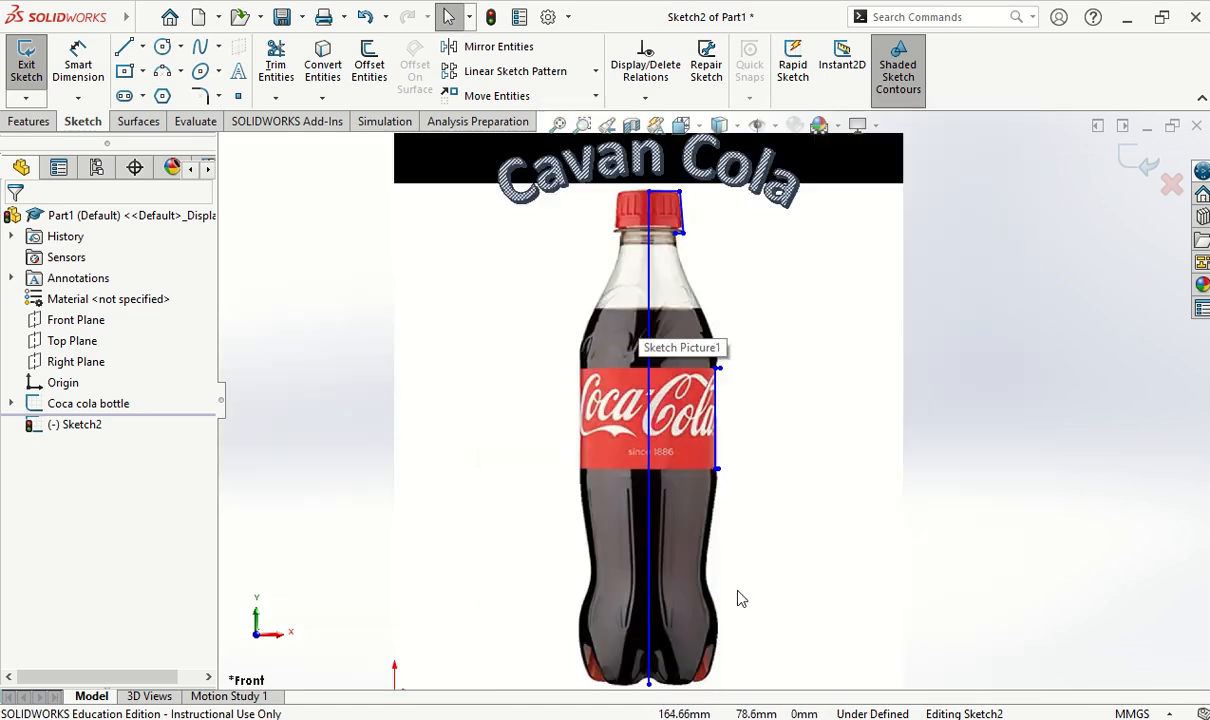
{"action": "scroll", "coordinate": [678, 630], "scroll_direction": "up", "scroll_amount": 1}
{"action": "left_click", "coordinate": [124, 47]}
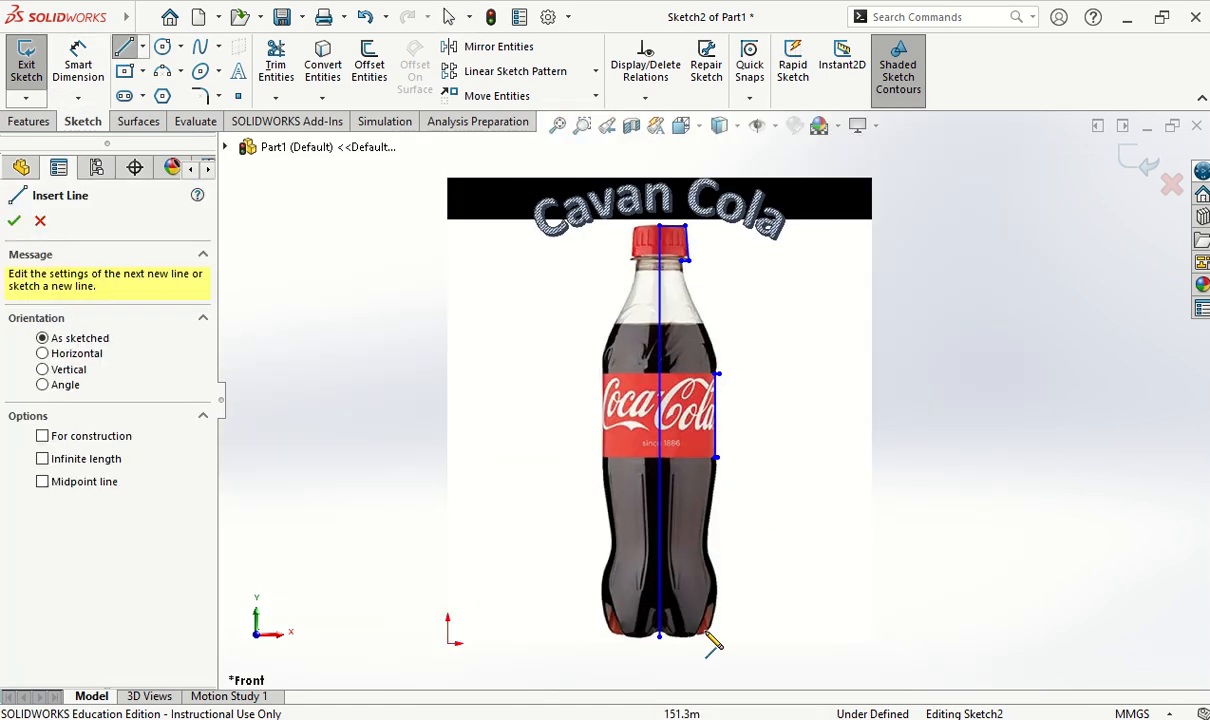
{"action": "left_click", "coordinate": [659, 636]}
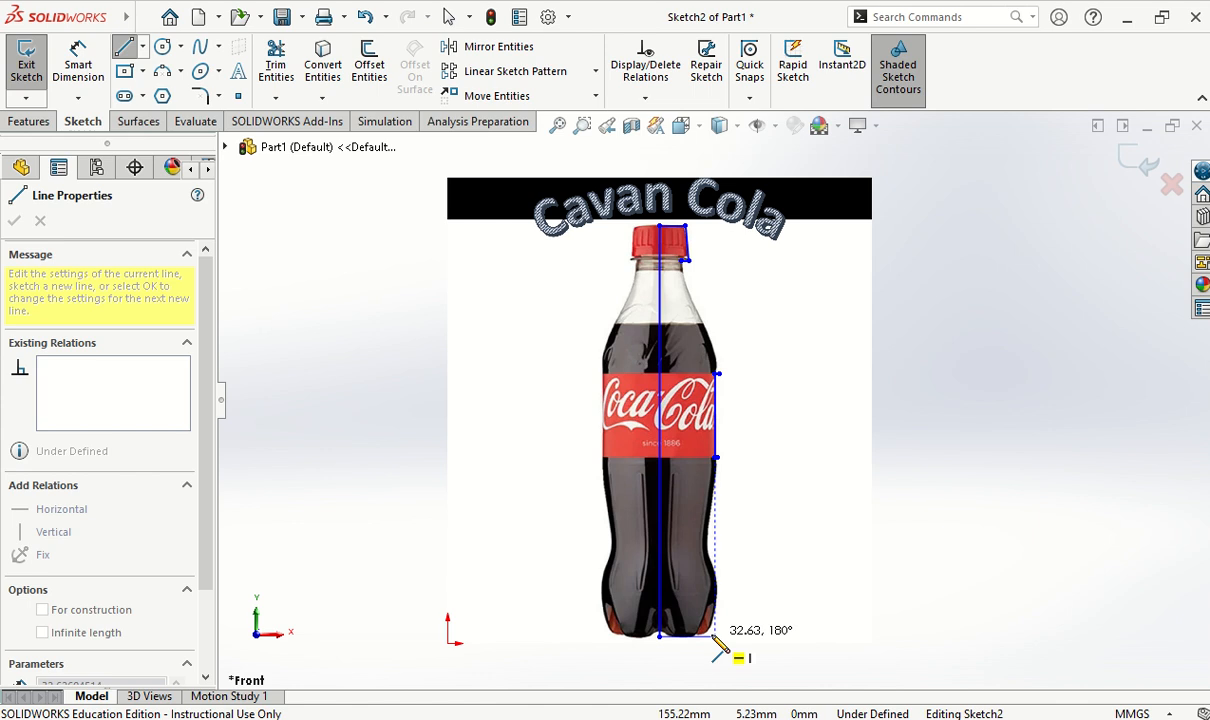
{"action": "left_click", "coordinate": [708, 637]}
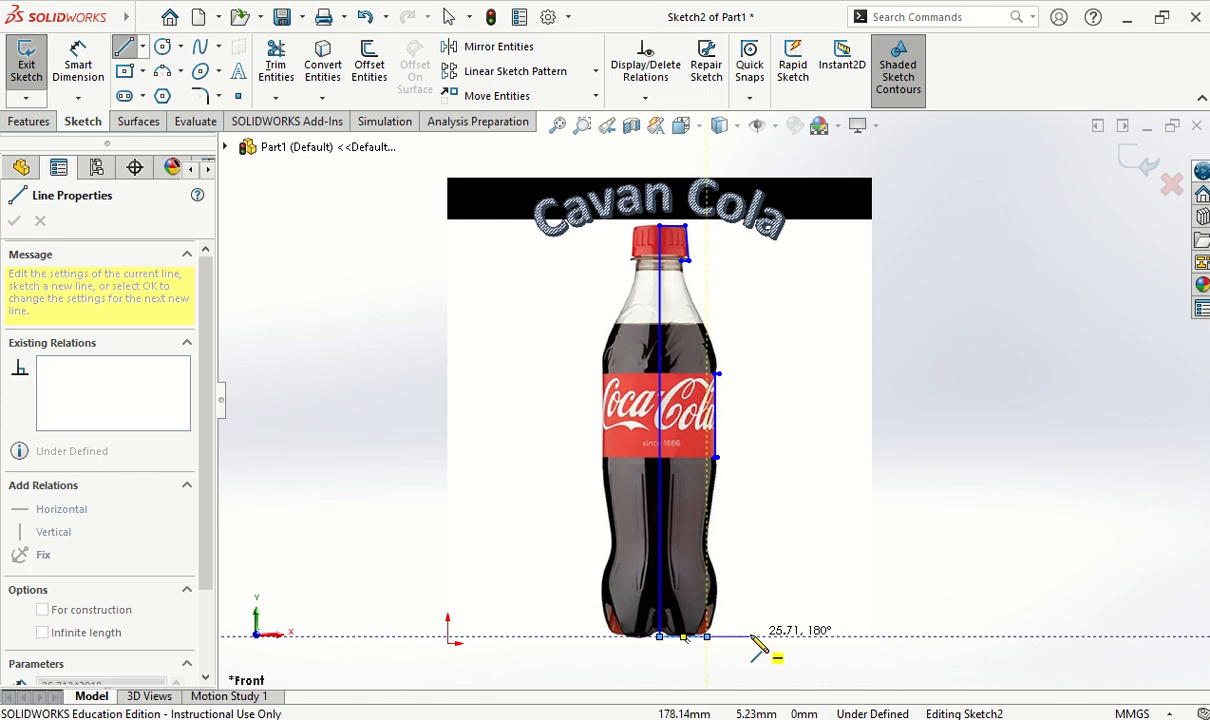
{"action": "key", "text": "Escape"}
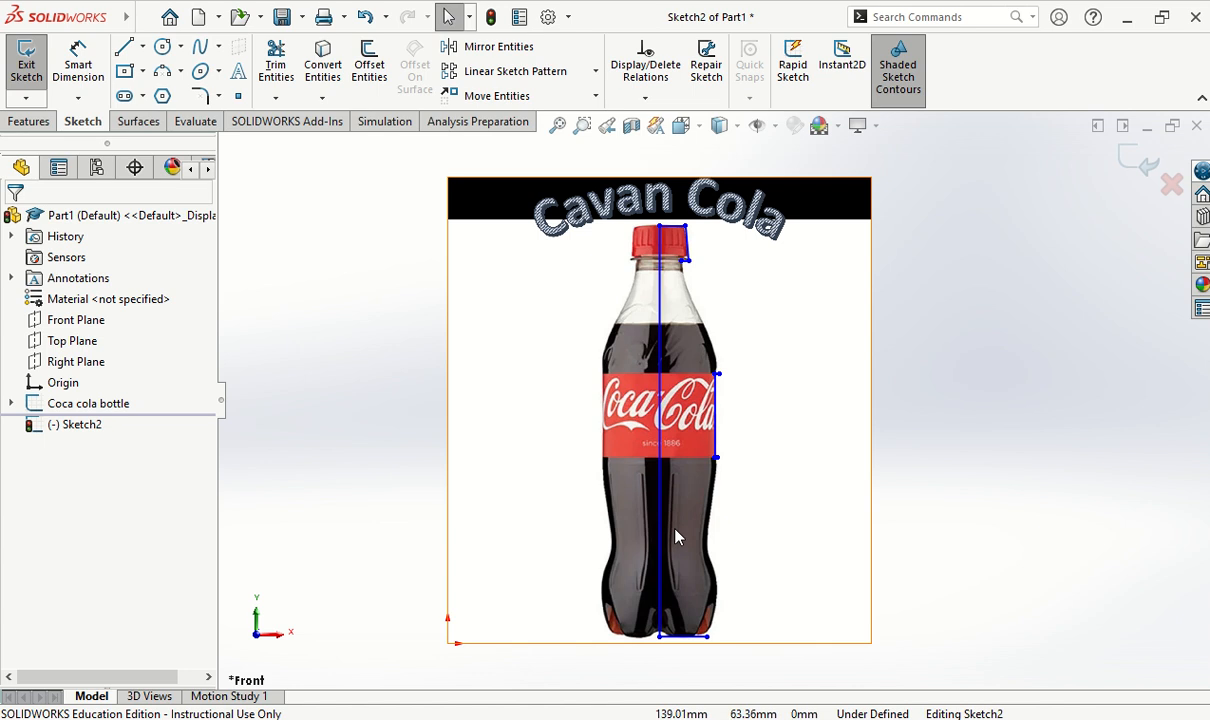
- Draw a two-point spline about 70 mm long from the inner end of the line under the cap to the label's upper outer corner
{"action": "left_click", "coordinate": [202, 47]}
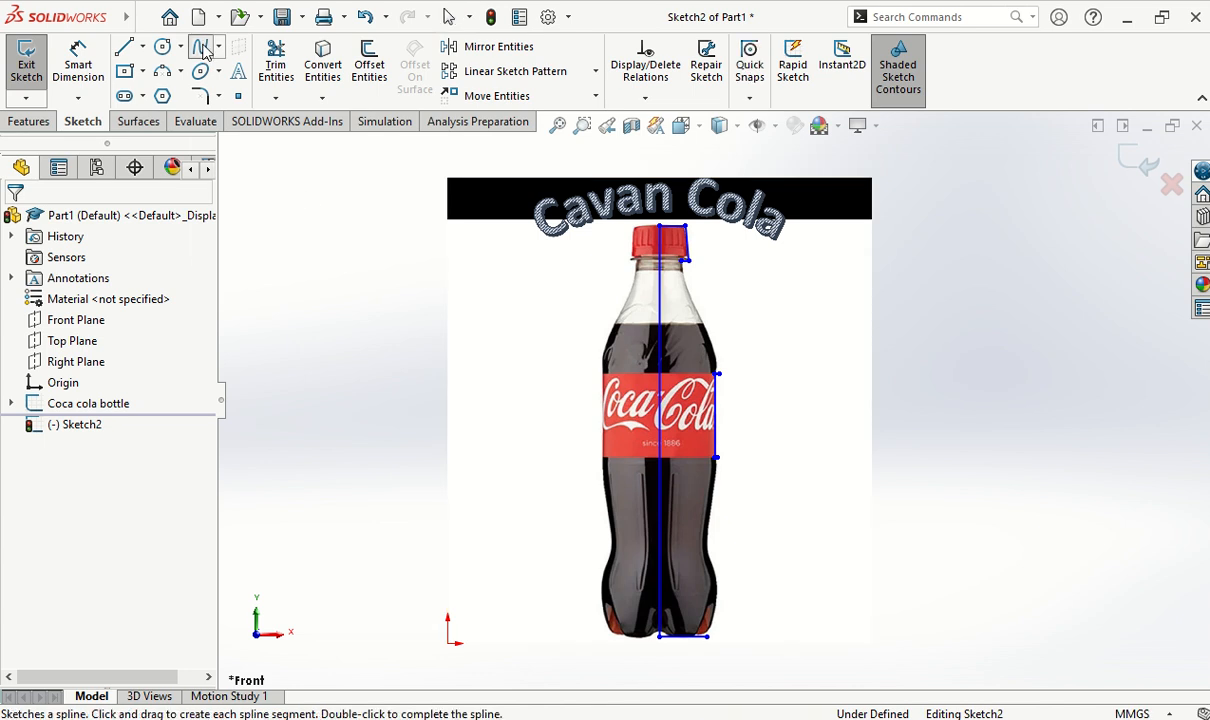
{"action": "scroll", "coordinate": [688, 286], "scroll_direction": "down", "scroll_amount": 3}
{"action": "scroll", "coordinate": [693, 295], "scroll_direction": "down", "scroll_amount": 2}
{"action": "scroll", "coordinate": [707, 362], "scroll_direction": "up", "scroll_amount": 2}
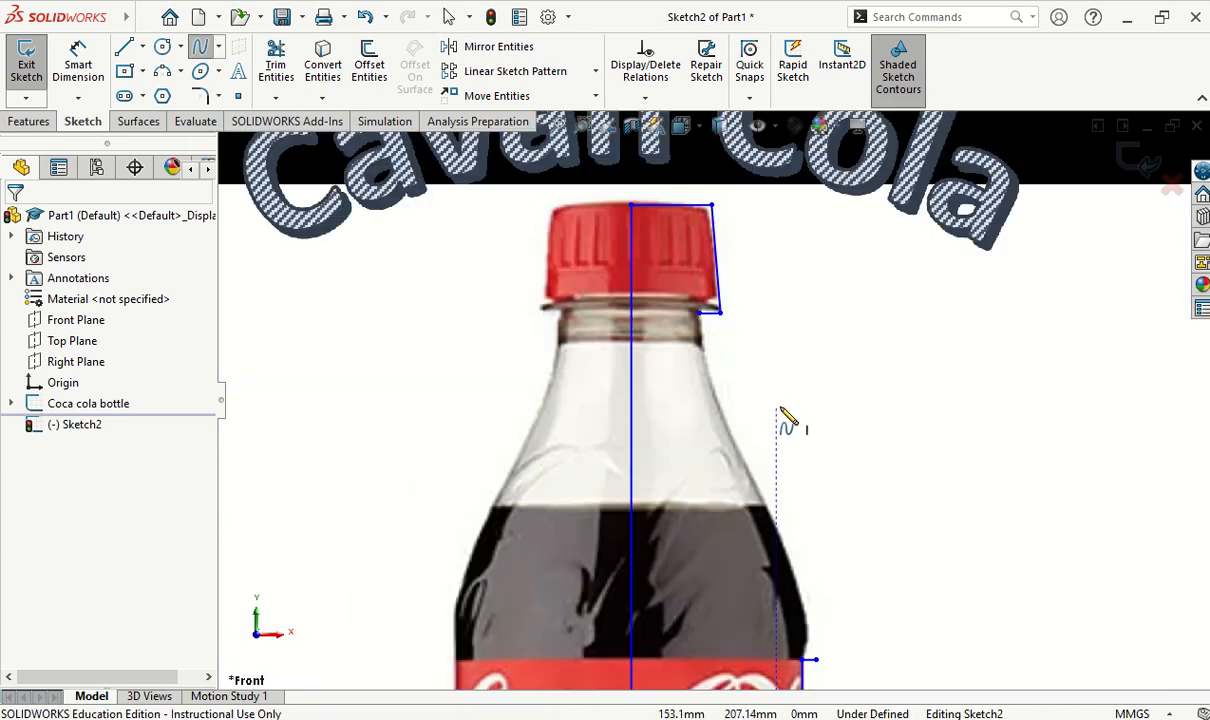
{"action": "left_click", "coordinate": [706, 313]}
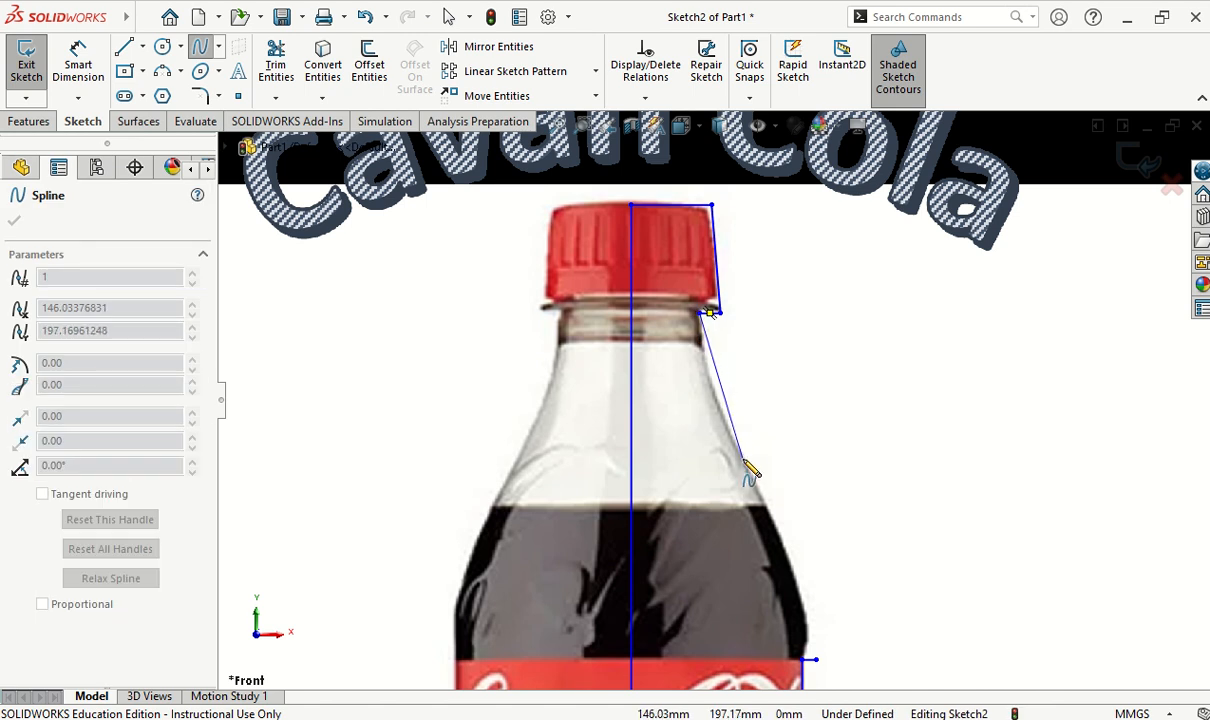
{"action": "left_click", "coordinate": [816, 660]}
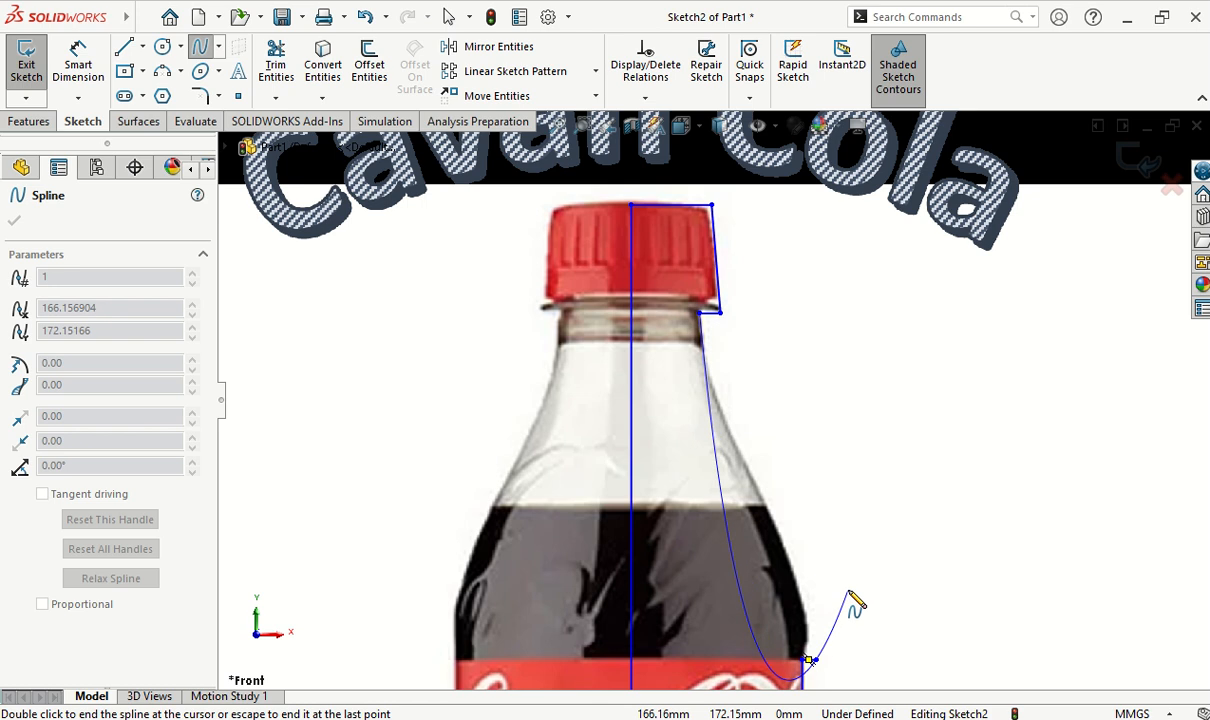
{"action": "key", "text": "Escape"}
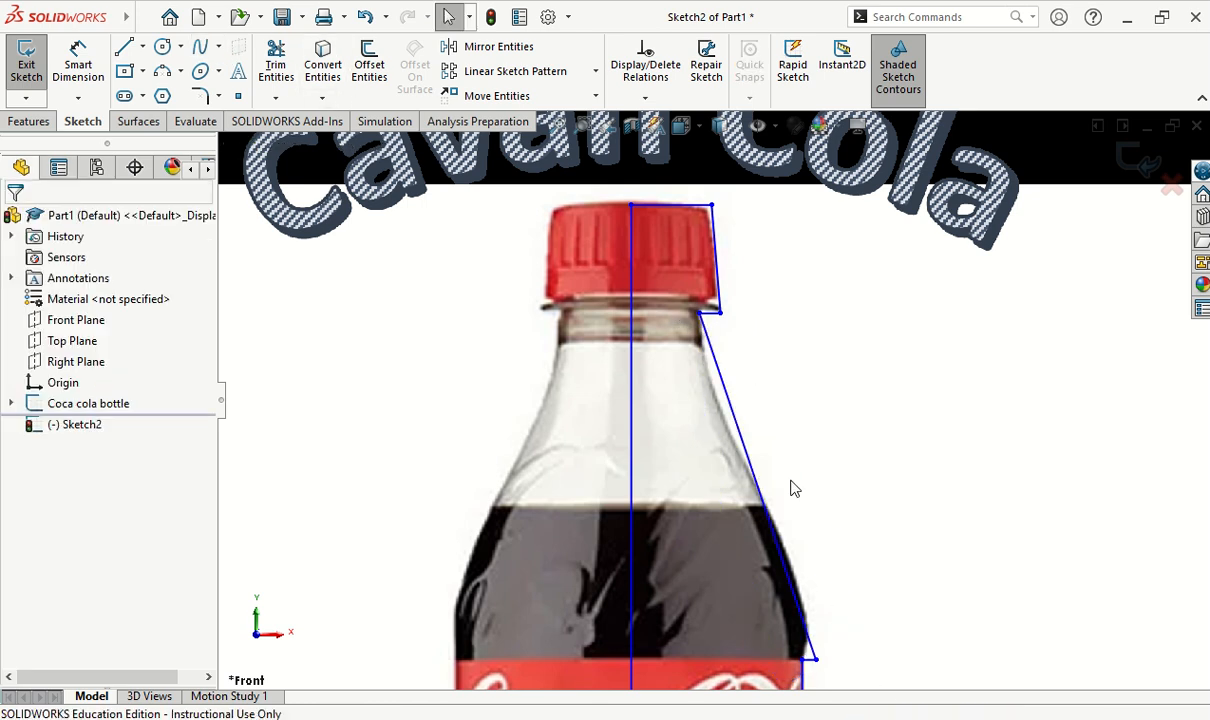
- Bend the shoulder spline with its end tangents, curving it inward below the neck and nearly vertical at the label
{"action": "left_click", "coordinate": [754, 467]}
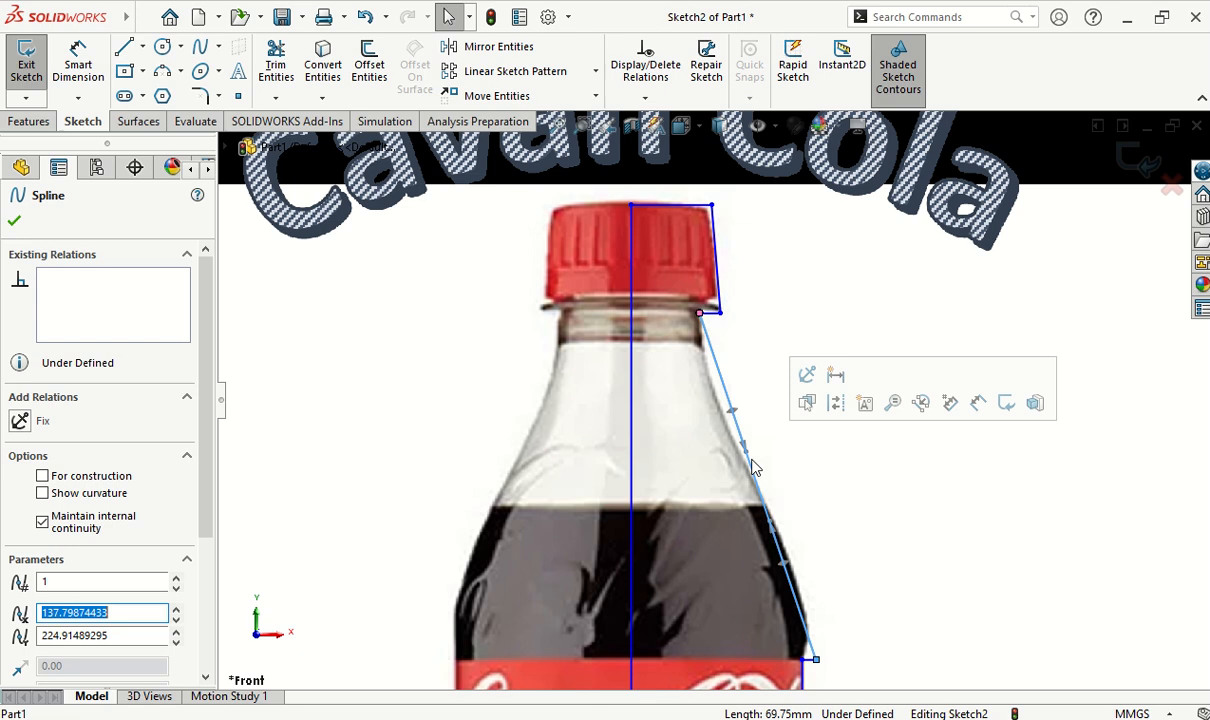
{"action": "left_click", "coordinate": [986, 562]}
{"action": "left_click", "coordinate": [756, 487]}
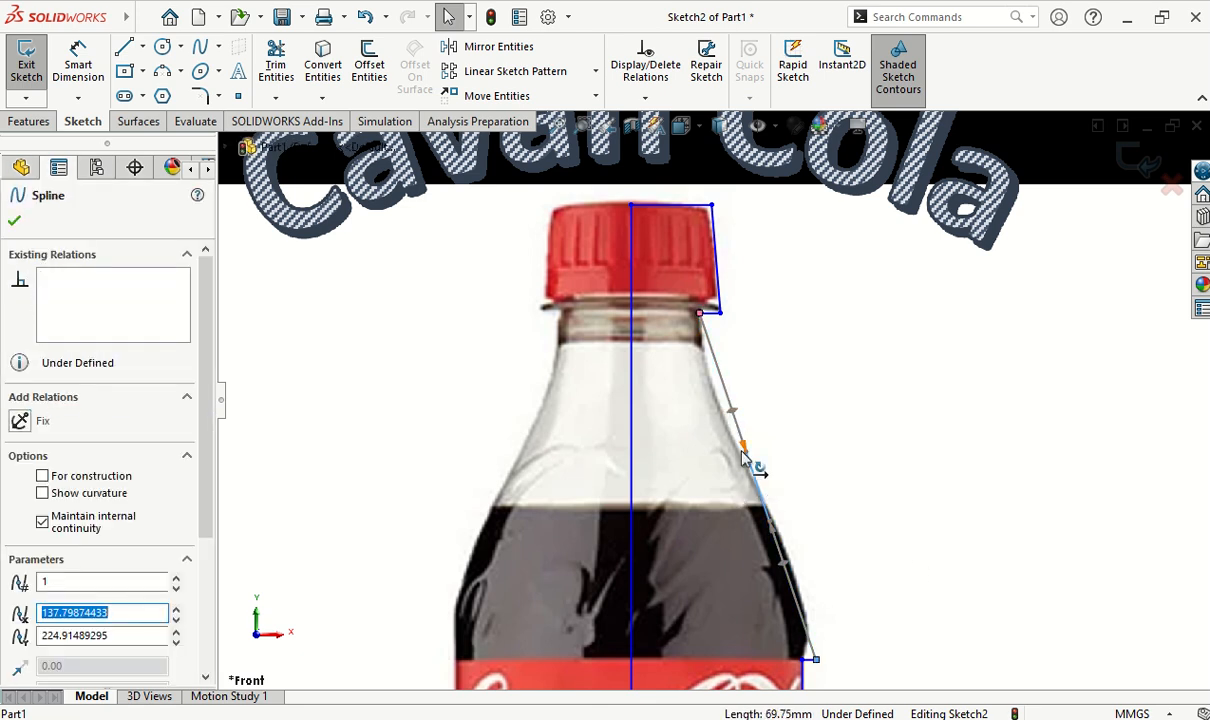
{"action": "mouse_move", "coordinate": [733, 414]}
{"action": "left_mouse_down"}
{"action": "mouse_move", "coordinate": [747, 424]}
{"action": "mouse_move", "coordinate": [721, 419]}
{"action": "left_mouse_up"}
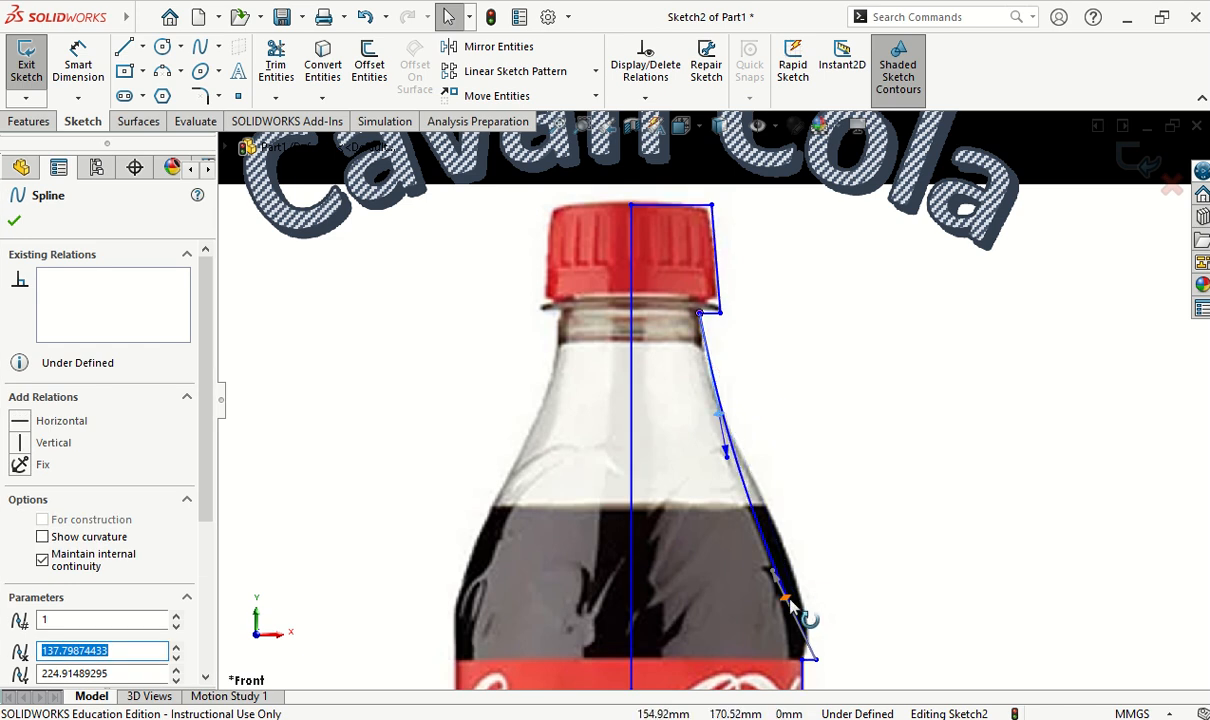
{"action": "left_click_drag", "start_coordinate": [789, 602], "coordinate": [813, 566]}
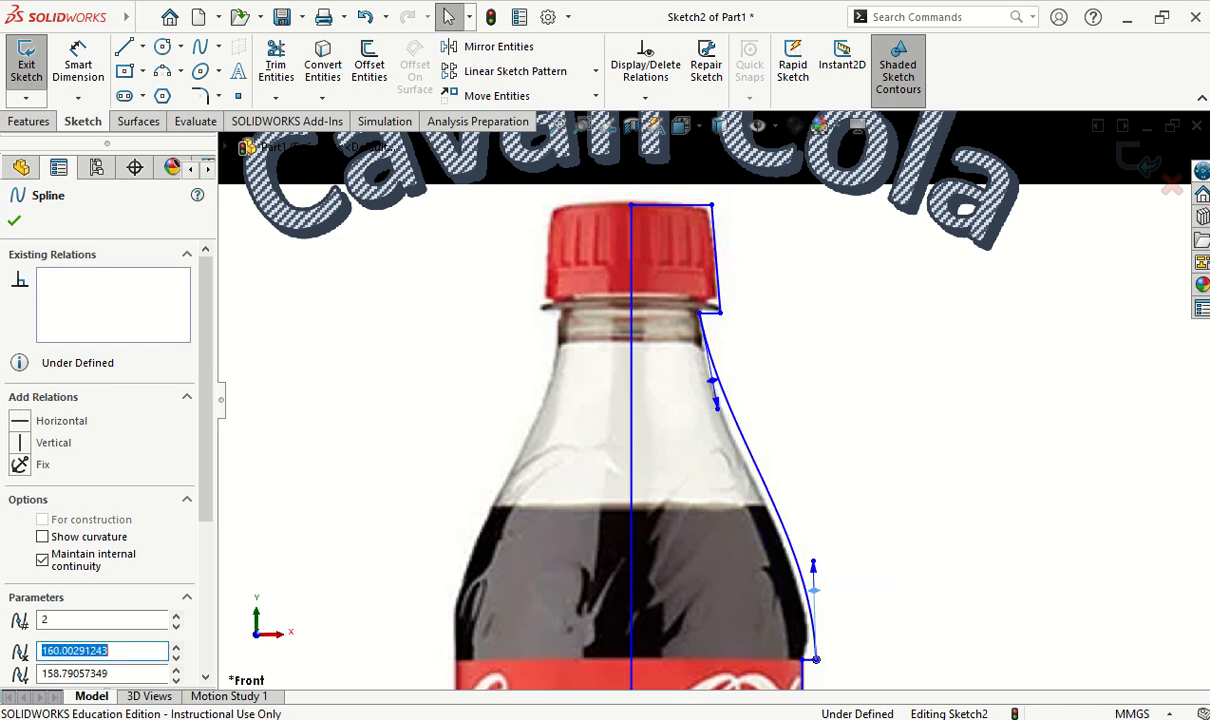
- Fine-tune the direction and length of both end tangents so the shoulder spline follows the bottle's outline
{"action": "mouse_move", "coordinate": [716, 405]}
{"action": "left_mouse_down"}
{"action": "mouse_move", "coordinate": [700, 396]}
{"action": "mouse_move", "coordinate": [720, 395]}
{"action": "mouse_move", "coordinate": [706, 406]}
{"action": "left_mouse_up"}
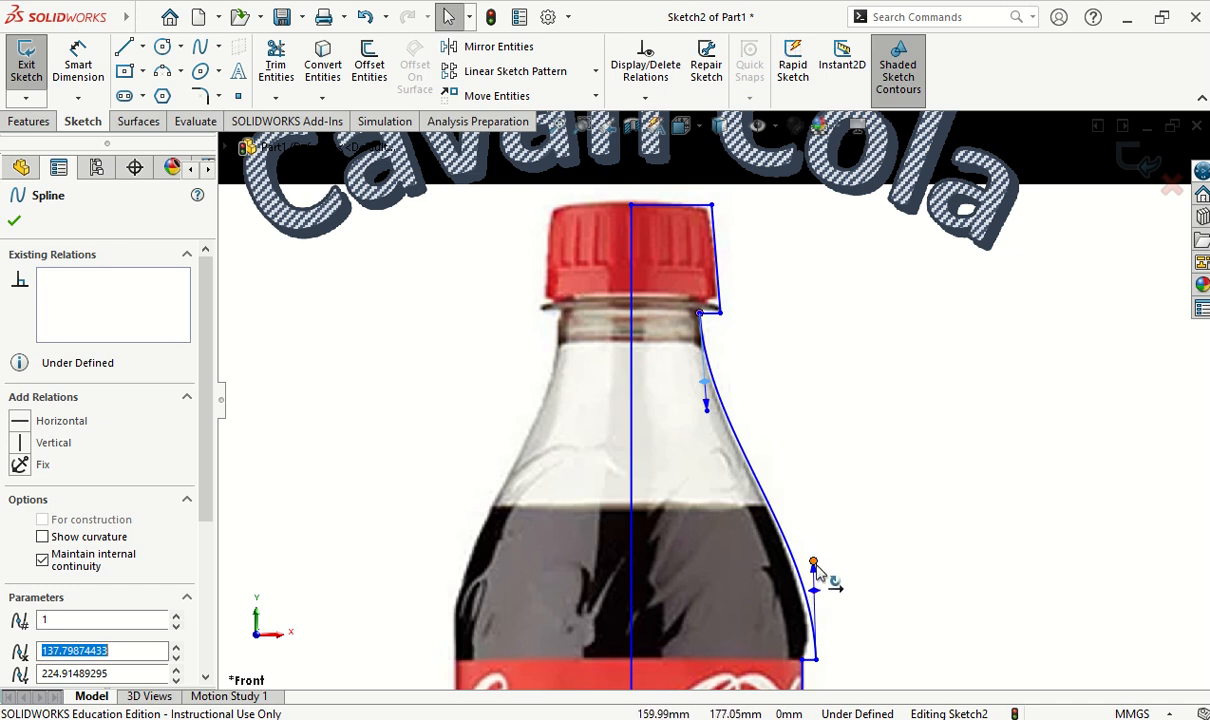
{"action": "mouse_move", "coordinate": [815, 566]}
{"action": "left_mouse_down"}
{"action": "mouse_move", "coordinate": [829, 516]}
{"action": "mouse_move", "coordinate": [818, 590]}
{"action": "left_mouse_up"}
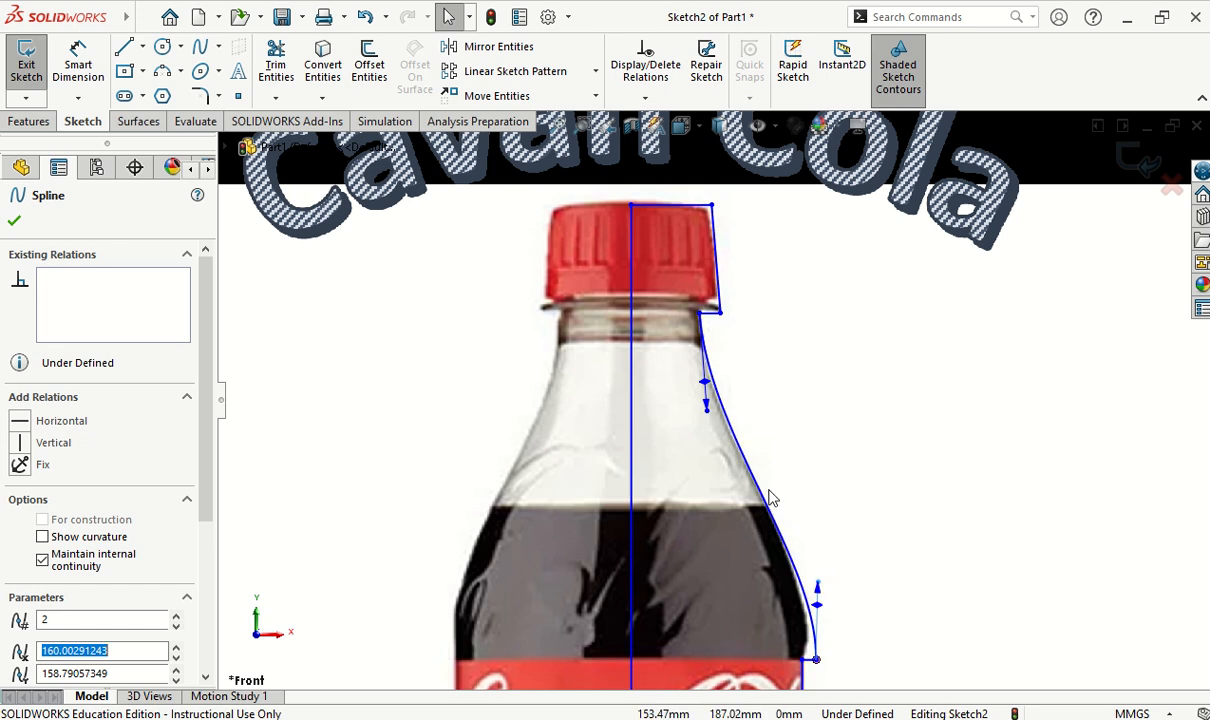
{"action": "left_click_drag", "start_coordinate": [703, 408], "coordinate": [721, 446]}
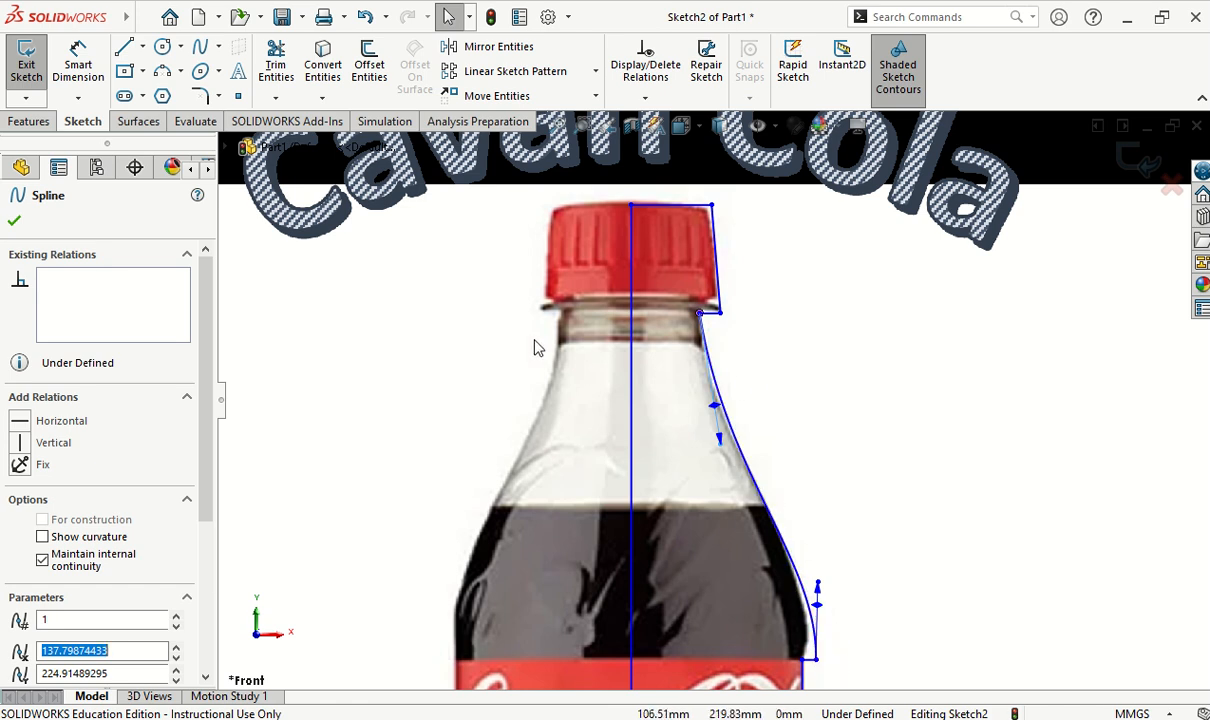
{"action": "scroll", "coordinate": [837, 446], "scroll_direction": "up", "scroll_amount": 5}
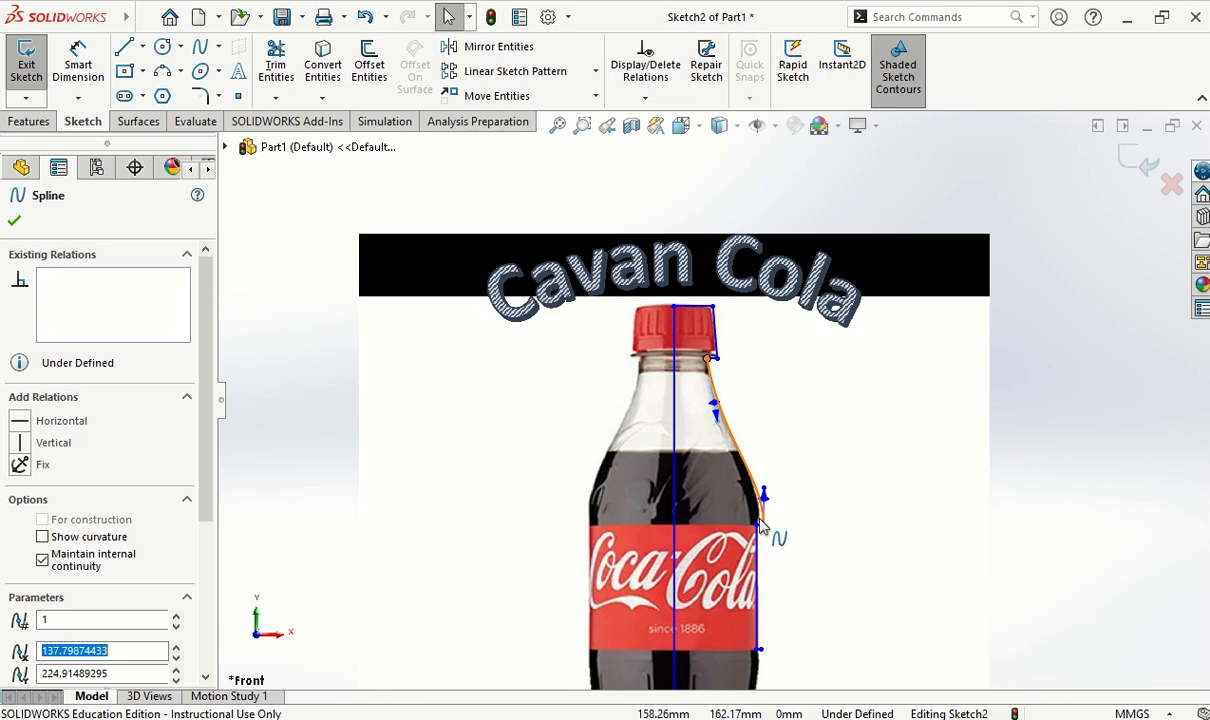
{"action": "scroll", "coordinate": [800, 553], "scroll_direction": "down", "scroll_amount": 4}
{"action": "scroll", "coordinate": [717, 515], "scroll_direction": "up", "scroll_amount": 4}
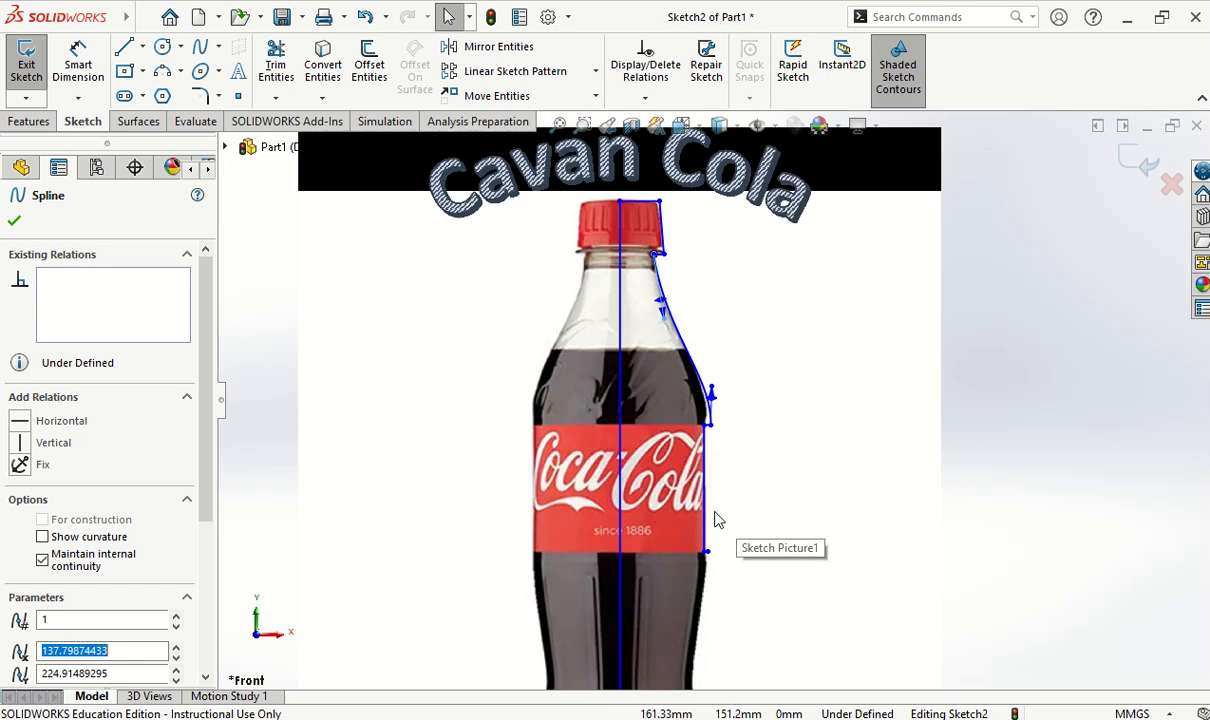
{"action": "scroll", "coordinate": [690, 422], "scroll_direction": "up", "scroll_amount": 2}
{"action": "scroll", "coordinate": [705, 480], "scroll_direction": "down", "scroll_amount": 3}
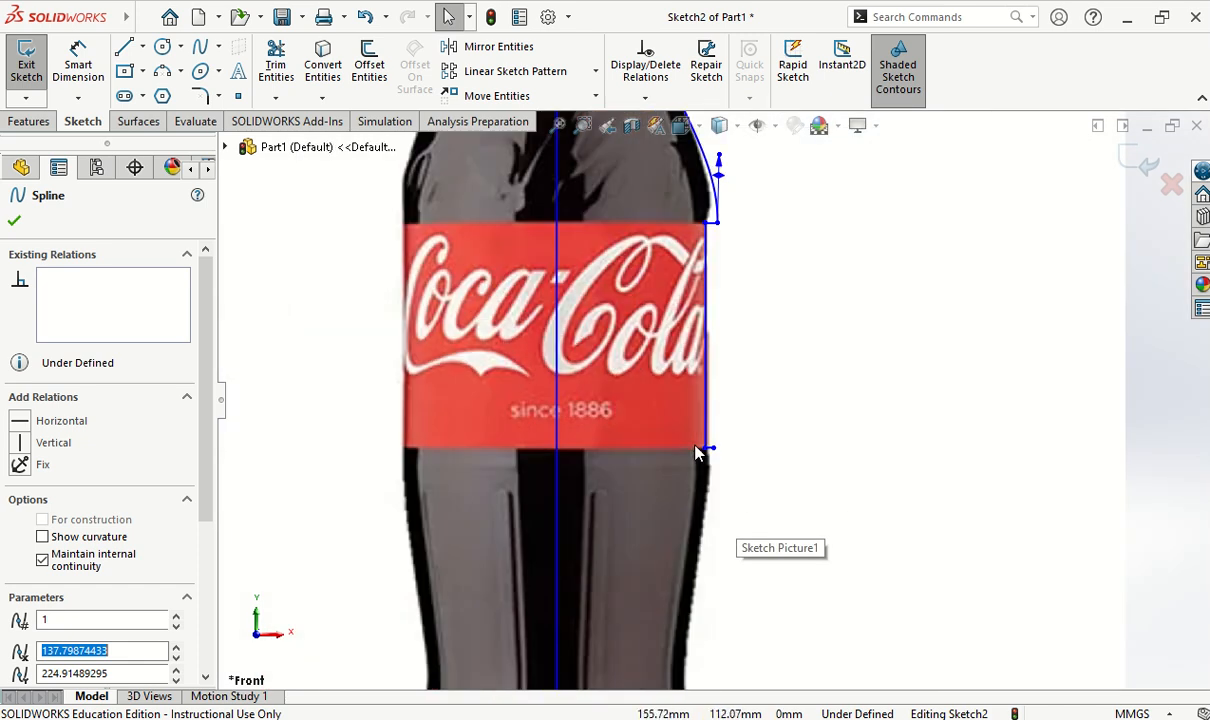
{"action": "left_click", "coordinate": [14, 220]}
- Draw a three-point spline about 106 mm long from the label's lower outer corner through the waist to the base line's outer end
{"action": "scroll", "coordinate": [705, 490], "scroll_direction": "up", "scroll_amount": 3}
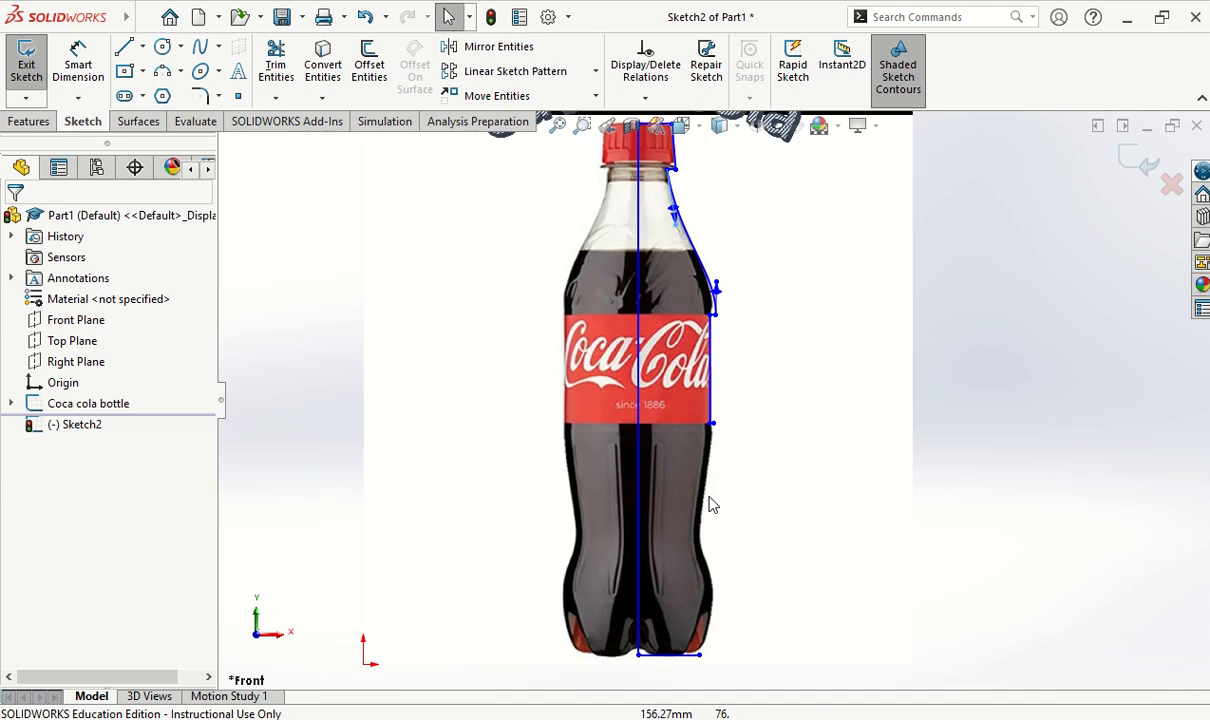
{"action": "left_click", "coordinate": [200, 46]}
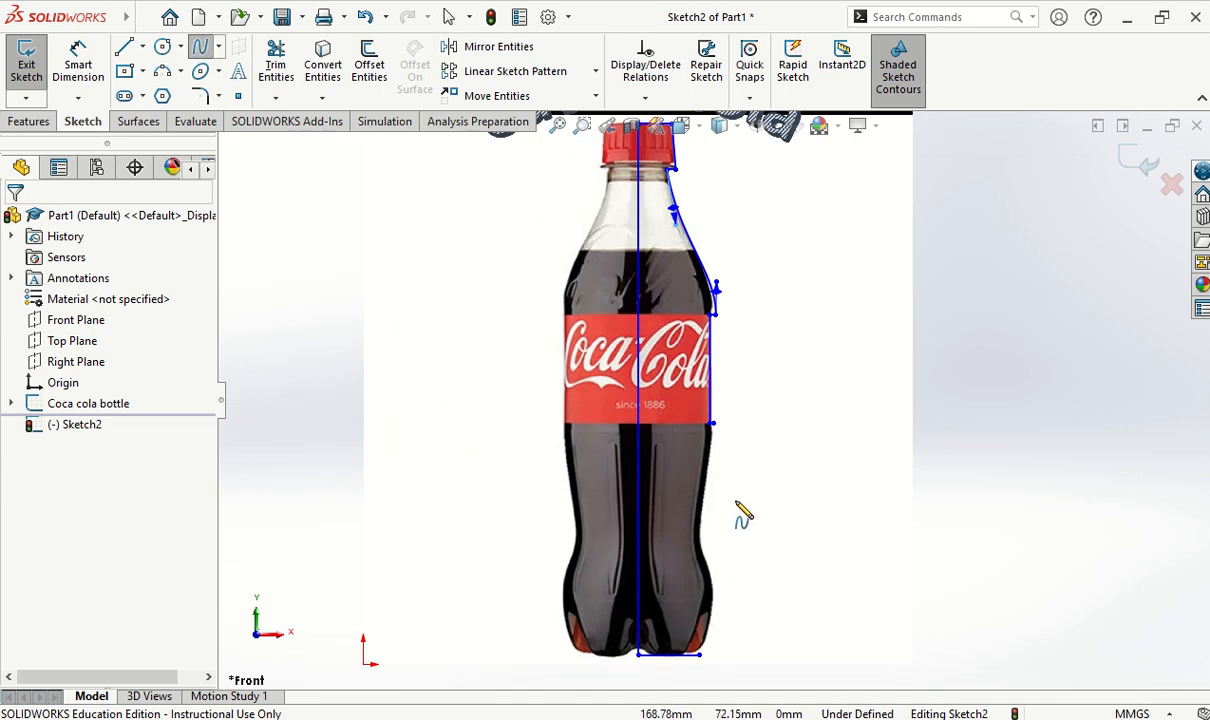
{"action": "left_click", "coordinate": [712, 424]}
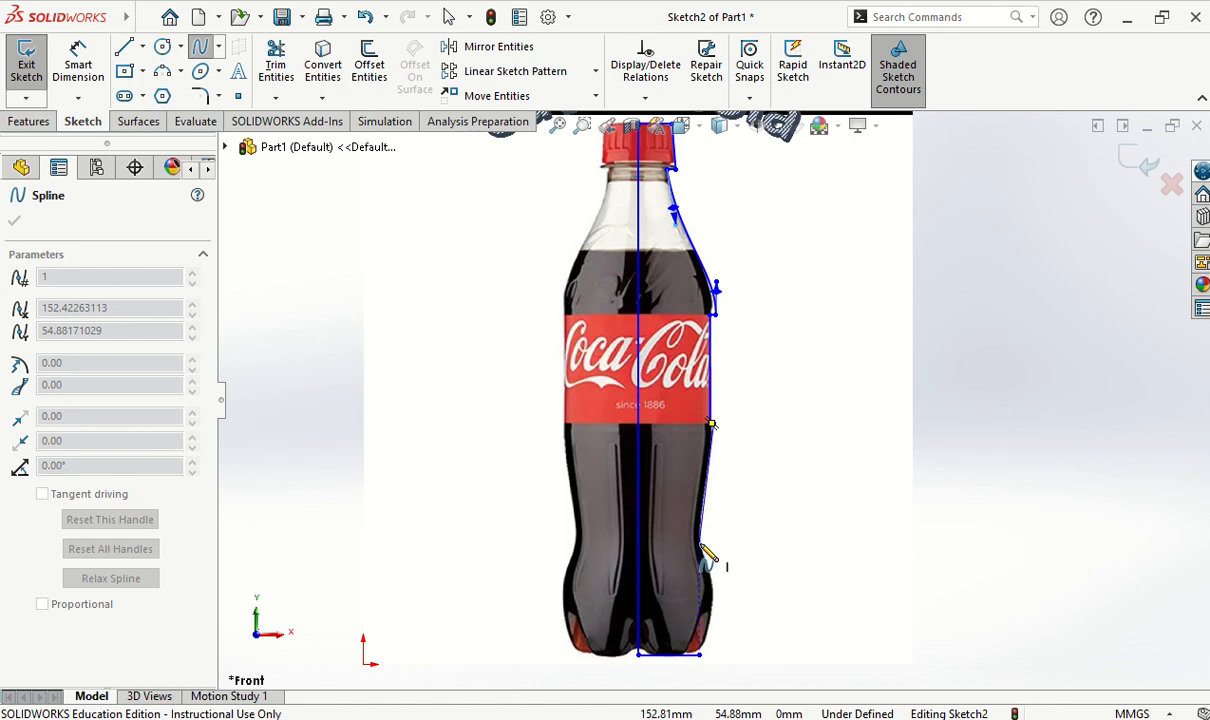
{"action": "left_click", "coordinate": [701, 546]}
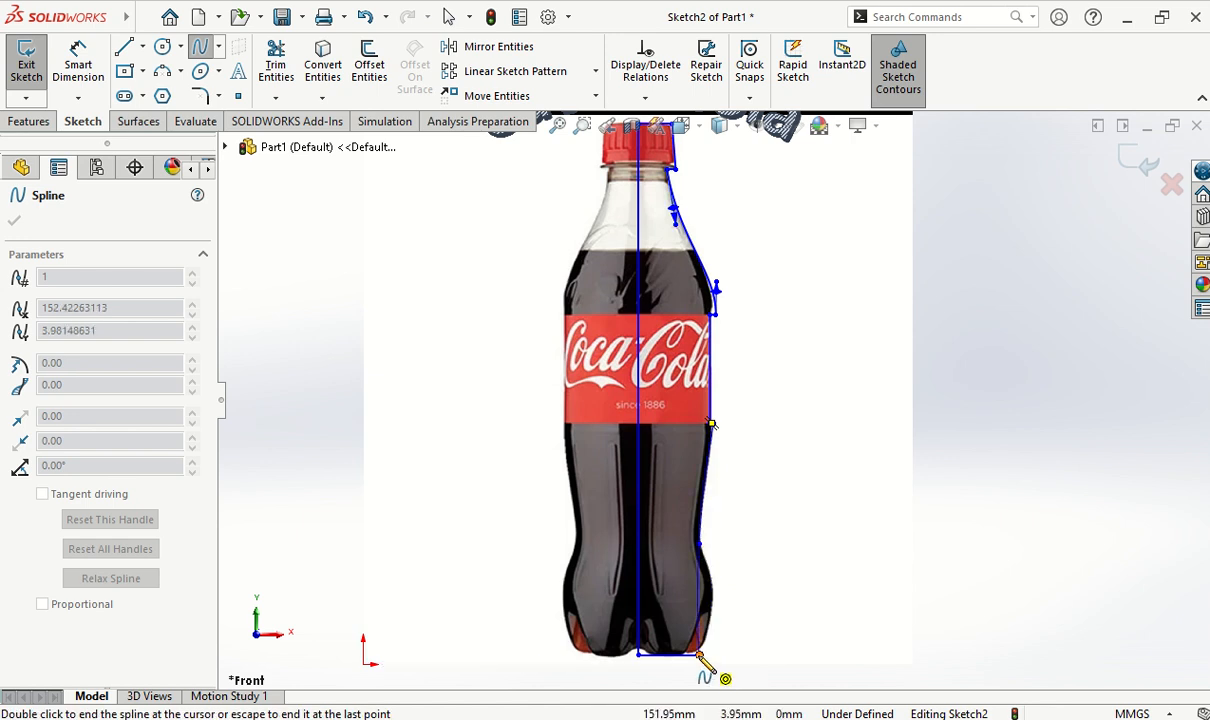
{"action": "key", "text": "Escape"}
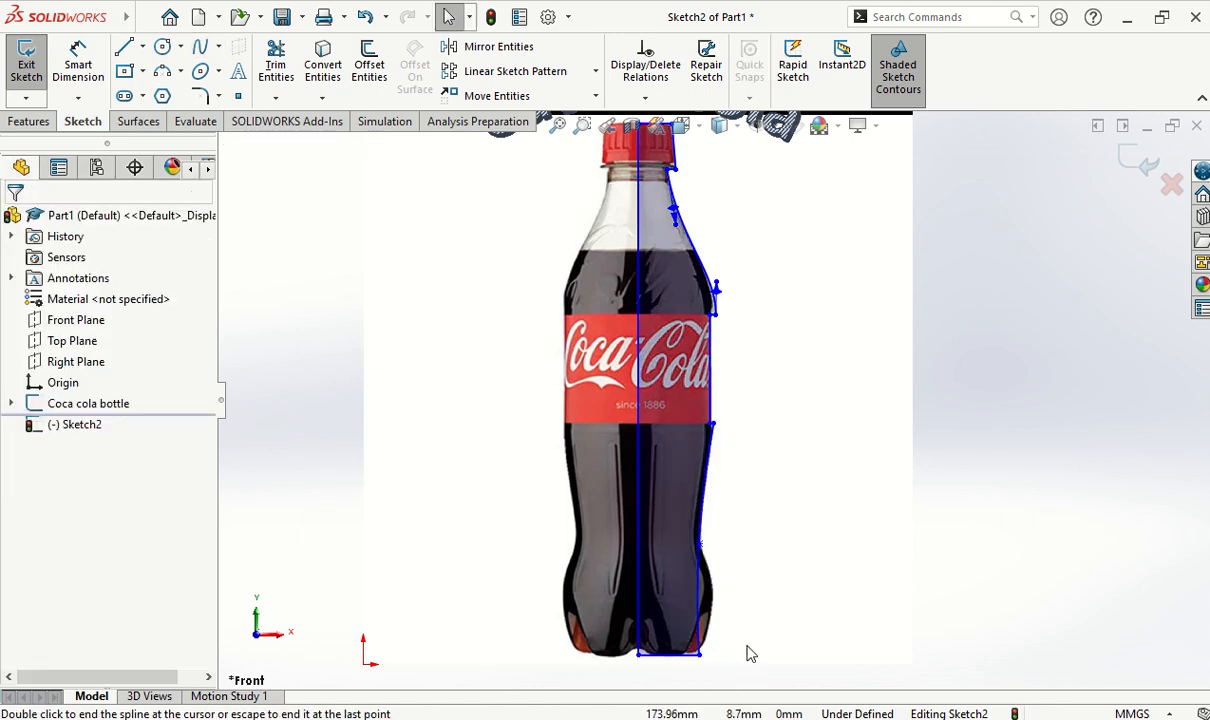
- Swing the lower spline's end tangent outward at the base so the curve bulges along the bottle's foot
{"action": "left_click", "coordinate": [705, 510]}
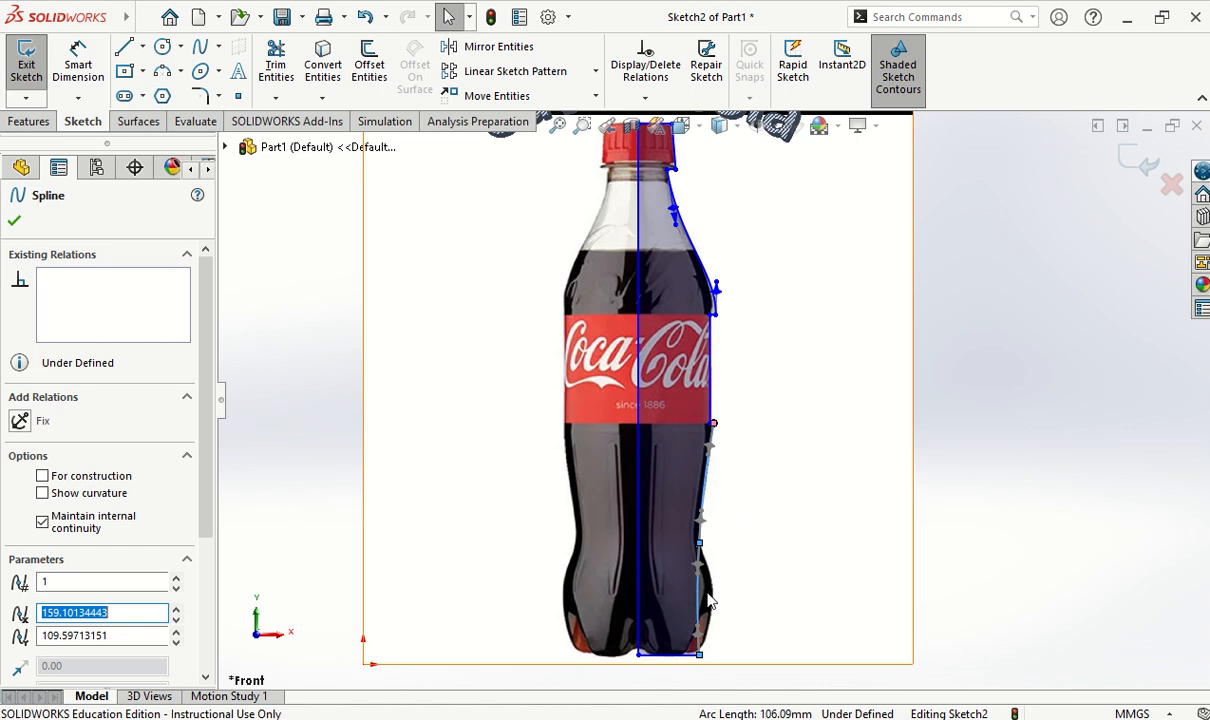
{"action": "scroll", "coordinate": [708, 610], "scroll_direction": "down", "scroll_amount": 3}
{"action": "scroll", "coordinate": [707, 610], "scroll_direction": "down", "scroll_amount": 2}
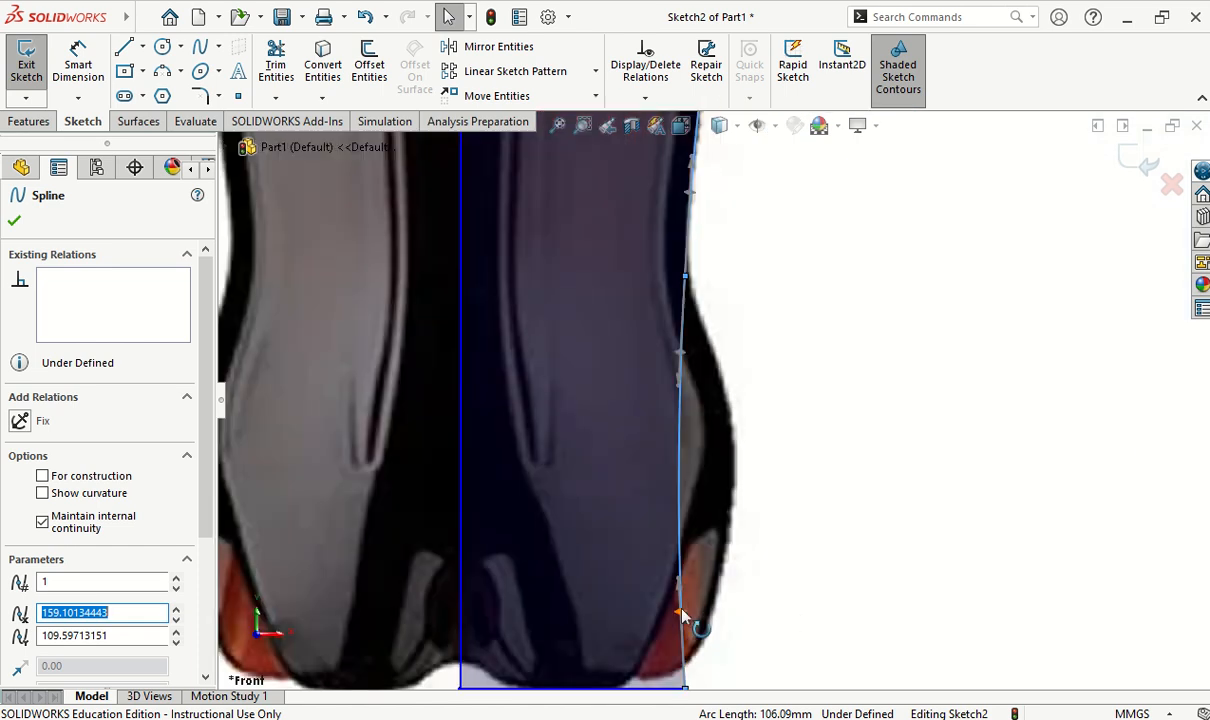
{"action": "left_click_drag", "start_coordinate": [680, 614], "coordinate": [740, 620]}
{"action": "scroll", "coordinate": [690, 400], "scroll_direction": "up", "scroll_amount": 3}
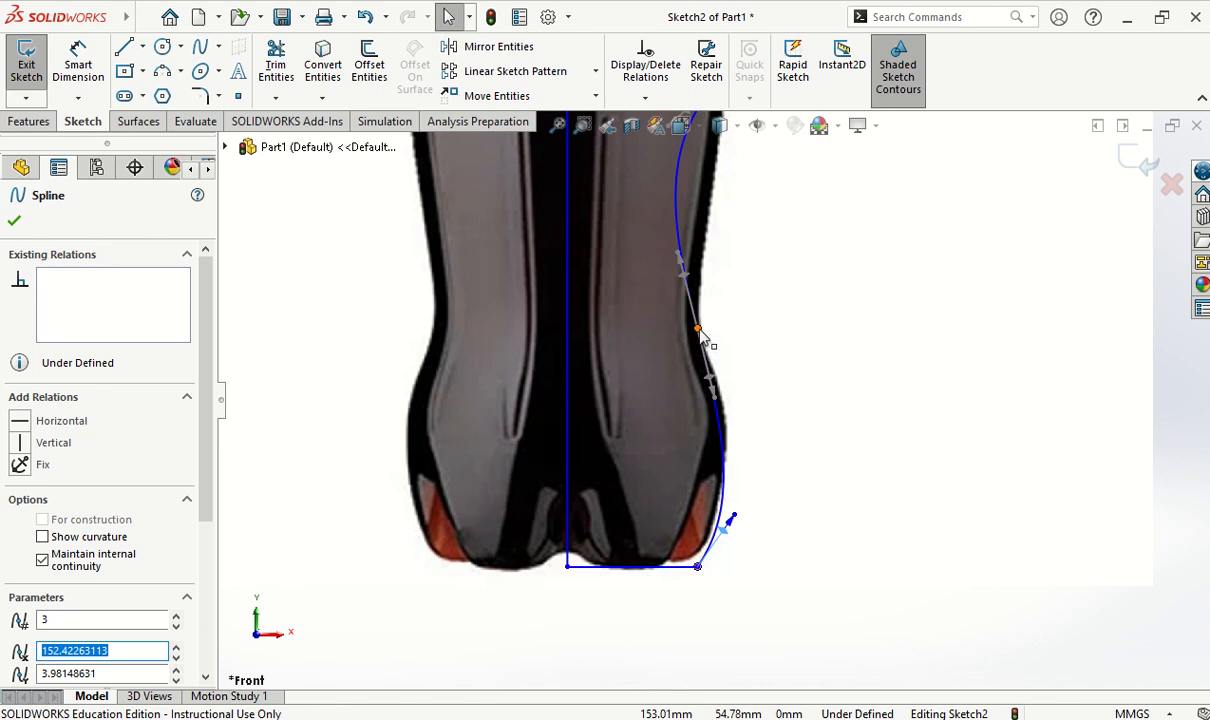
- Straighten the lower spline's upper tangent and place its middle point on the bottle's waist at about X 153.5, Y 53.9 mm
{"action": "left_click", "coordinate": [698, 331]}
{"action": "left_click_drag", "start_coordinate": [702, 342], "coordinate": [718, 400]}
{"action": "scroll", "coordinate": [718, 400], "scroll_direction": "up", "scroll_amount": 3}
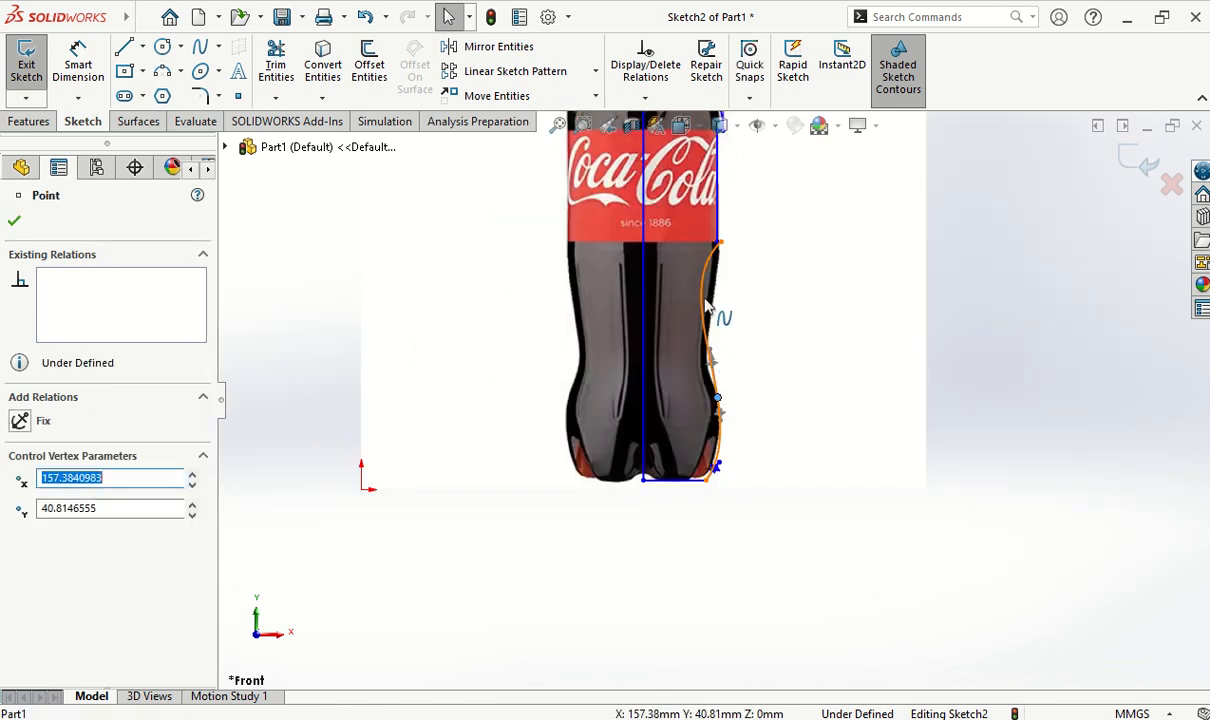
{"action": "left_click", "coordinate": [705, 287]}
{"action": "left_click_drag", "start_coordinate": [705, 268], "coordinate": [716, 284]}
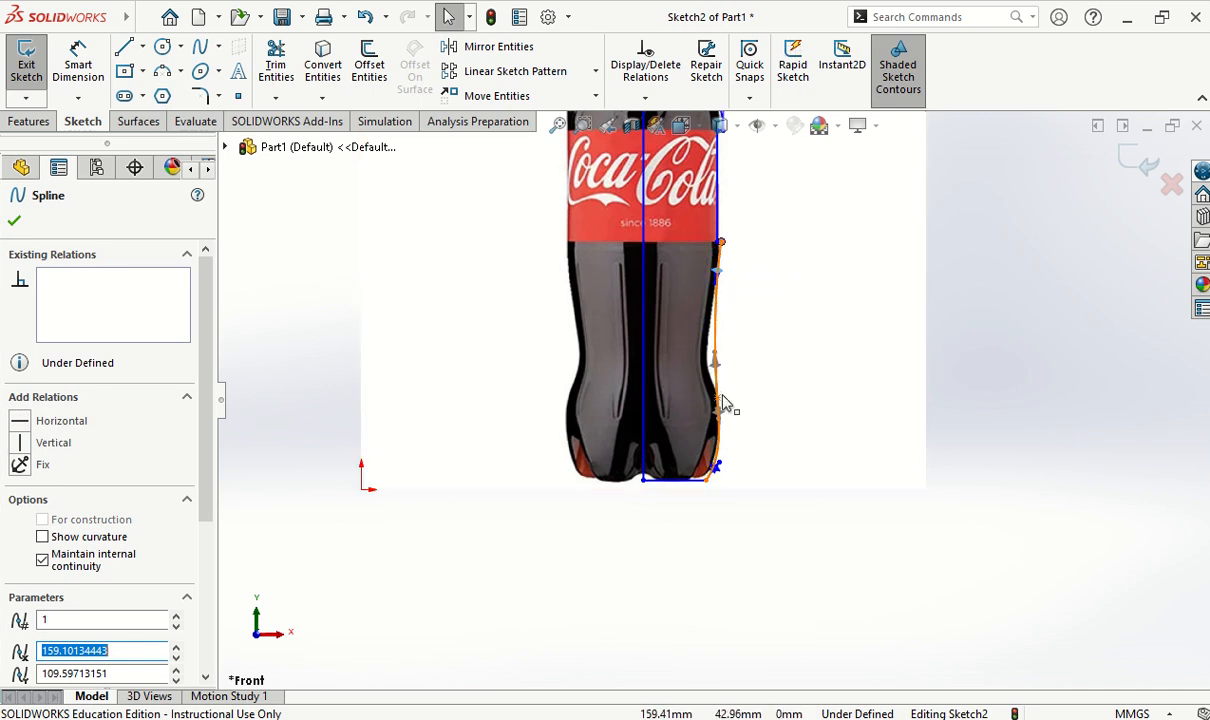
{"action": "left_click_drag", "start_coordinate": [722, 405], "coordinate": [709, 368]}
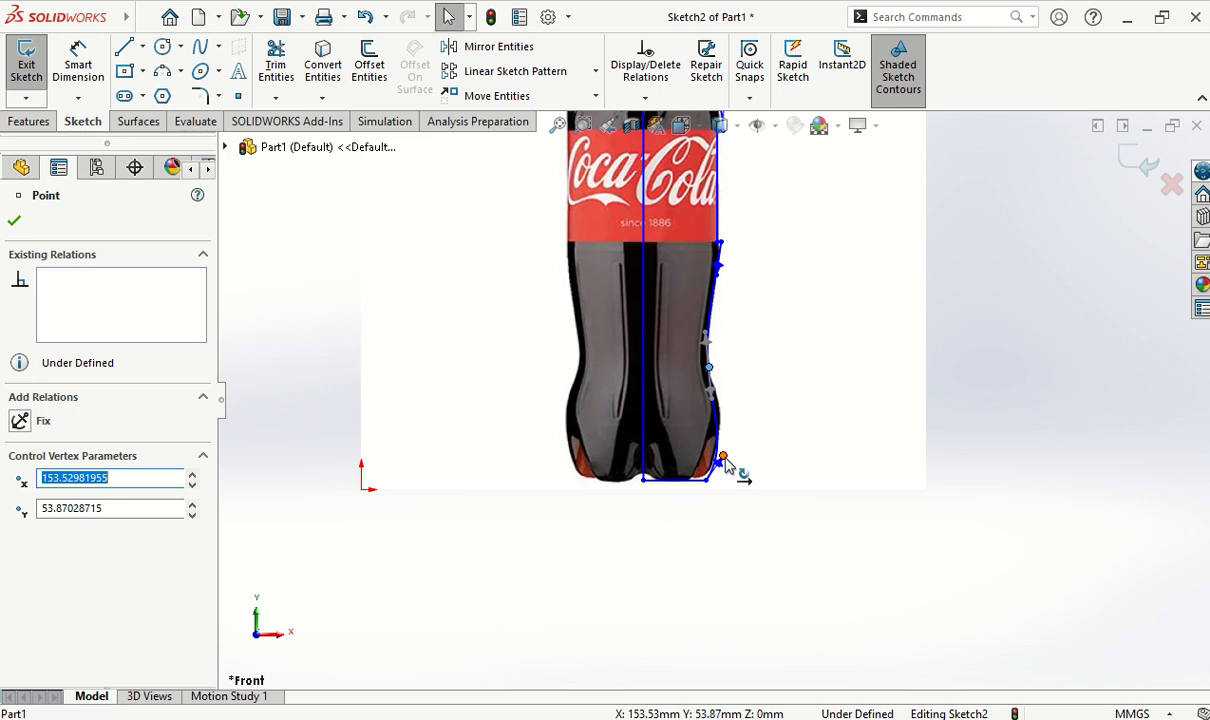
- Refine the lower spline's base tangent and lengthen its tangent below the label to match the bottle's side
{"action": "left_click", "coordinate": [725, 461]}
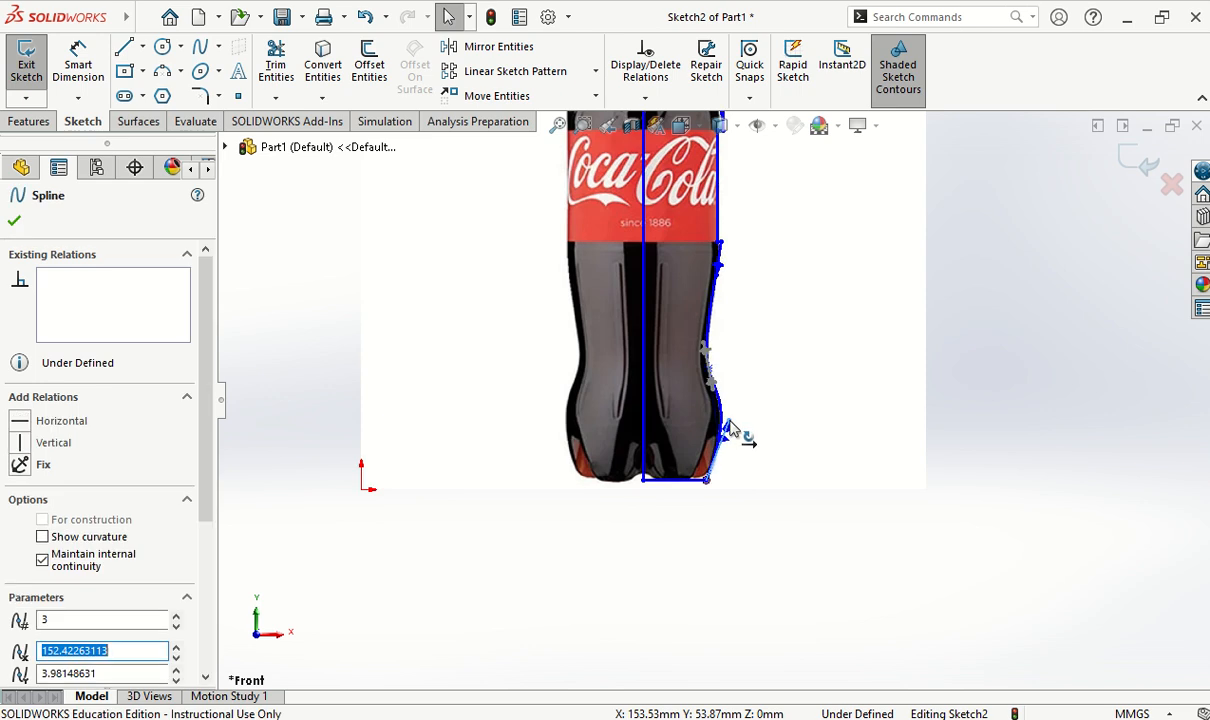
{"action": "scroll", "coordinate": [736, 430], "scroll_direction": "down", "scroll_amount": 3}
{"action": "scroll", "coordinate": [718, 457], "scroll_direction": "up", "scroll_amount": 2}
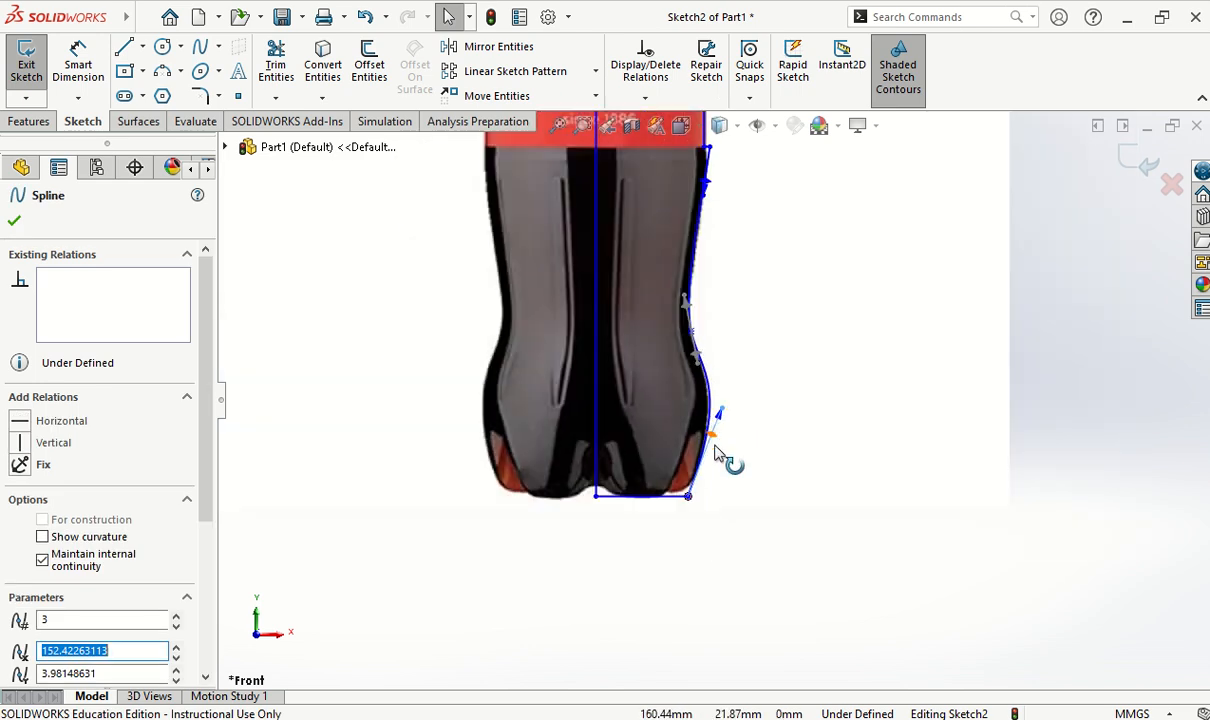
{"action": "scroll", "coordinate": [714, 292], "scroll_direction": "down", "scroll_amount": 5}
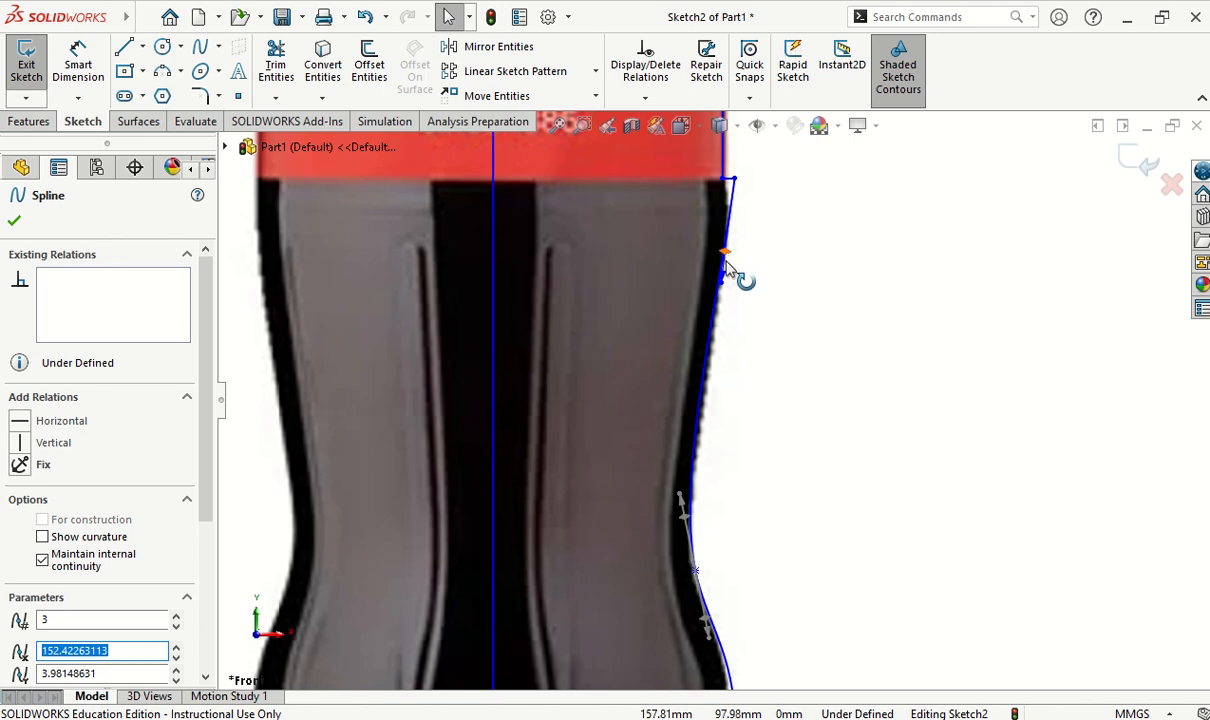
{"action": "left_click_drag", "start_coordinate": [728, 261], "coordinate": [729, 318]}
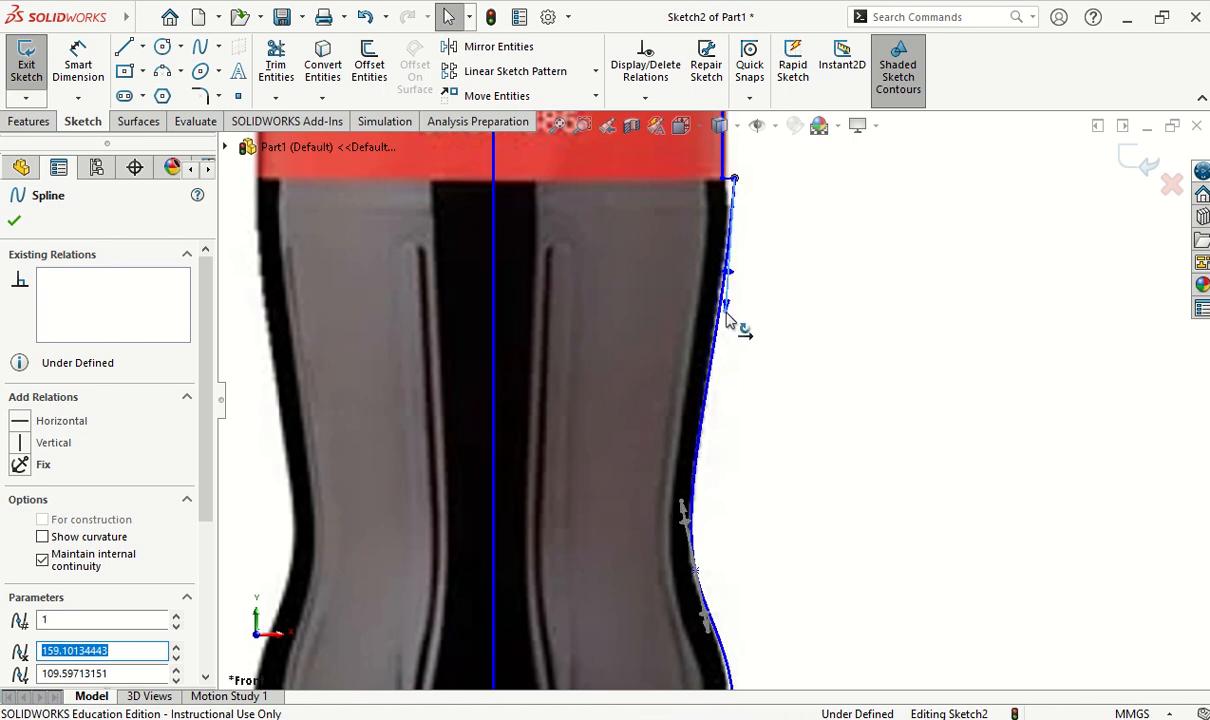
{"action": "scroll", "coordinate": [735, 420], "scroll_direction": "up", "scroll_amount": 5}
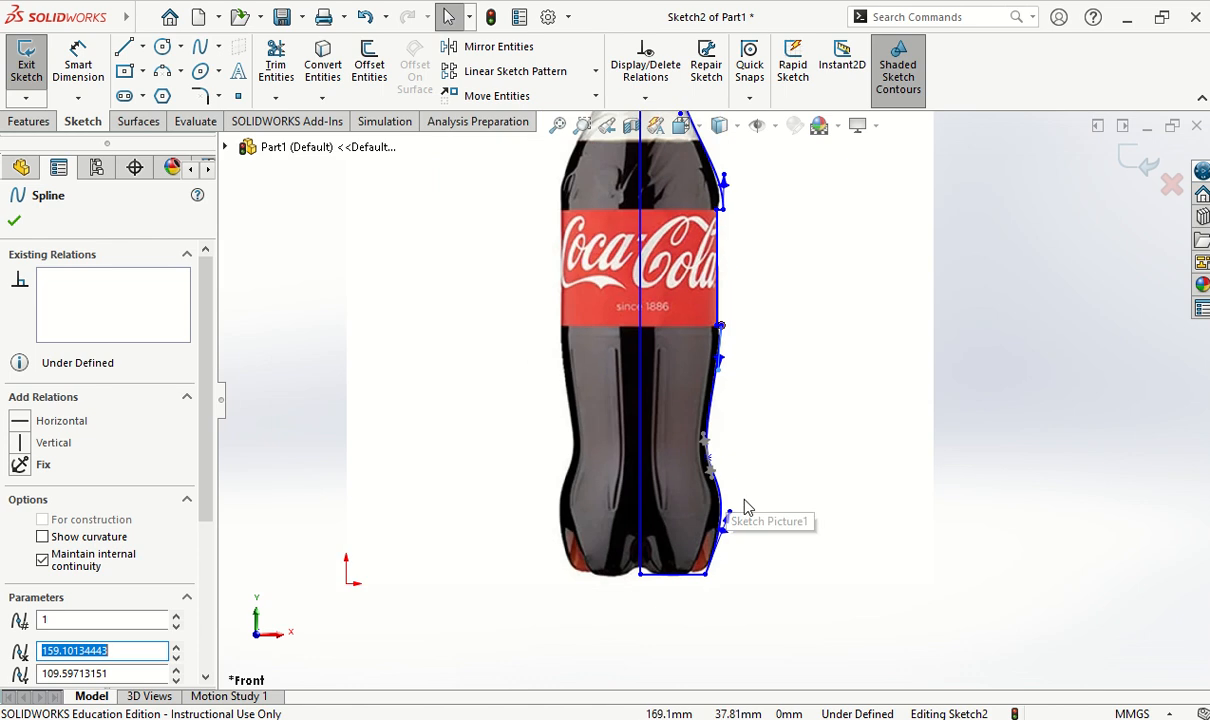
{"action": "scroll", "coordinate": [712, 555], "scroll_direction": "up", "scroll_amount": 5}
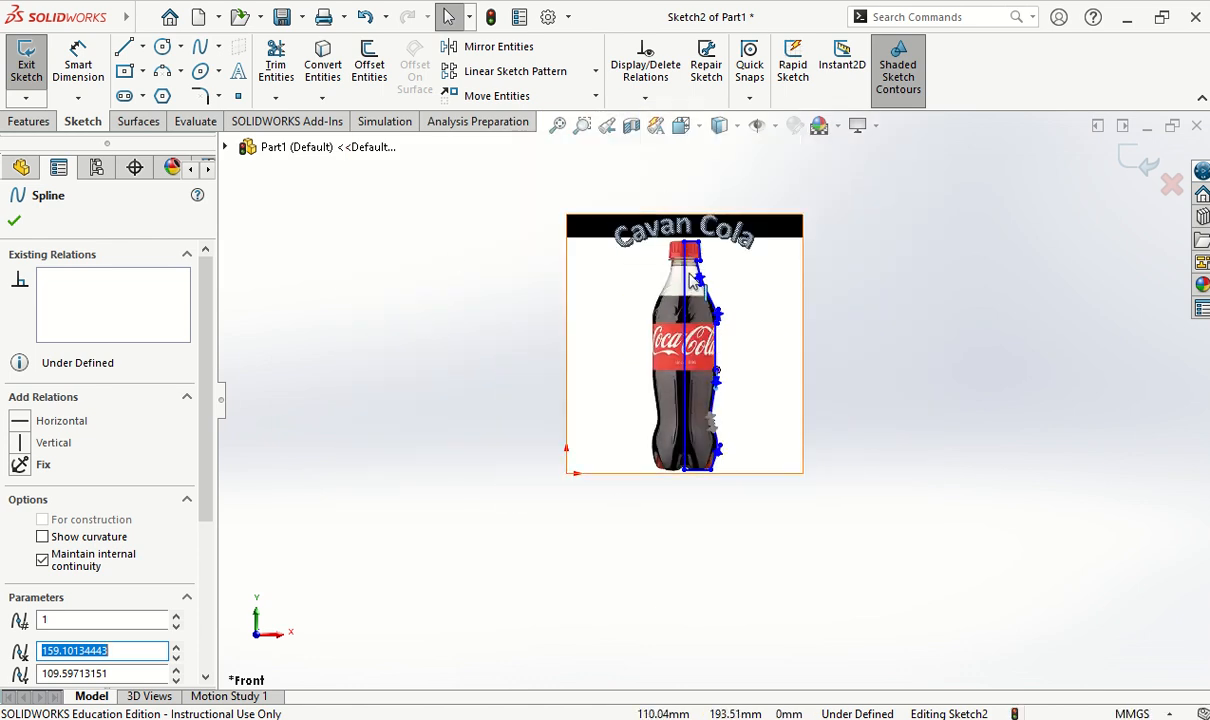
{"action": "scroll", "coordinate": [718, 368], "scroll_direction": "down", "scroll_amount": 3}
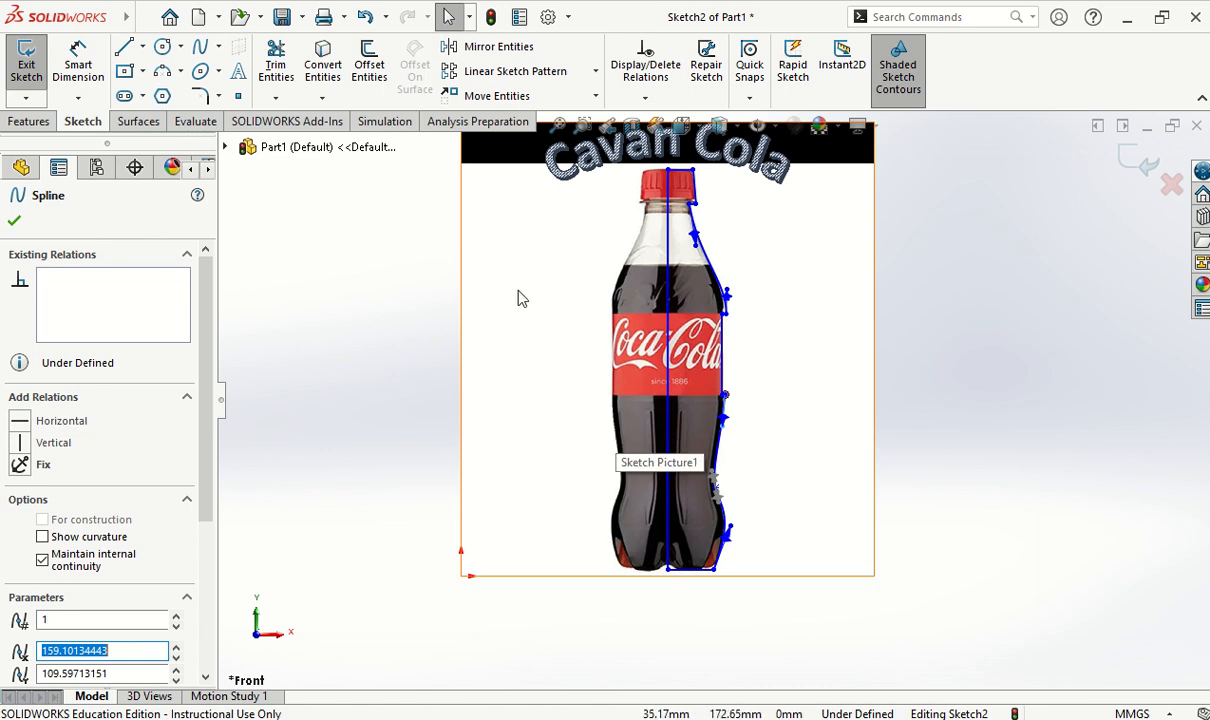
{"action": "left_click", "coordinate": [14, 220]}
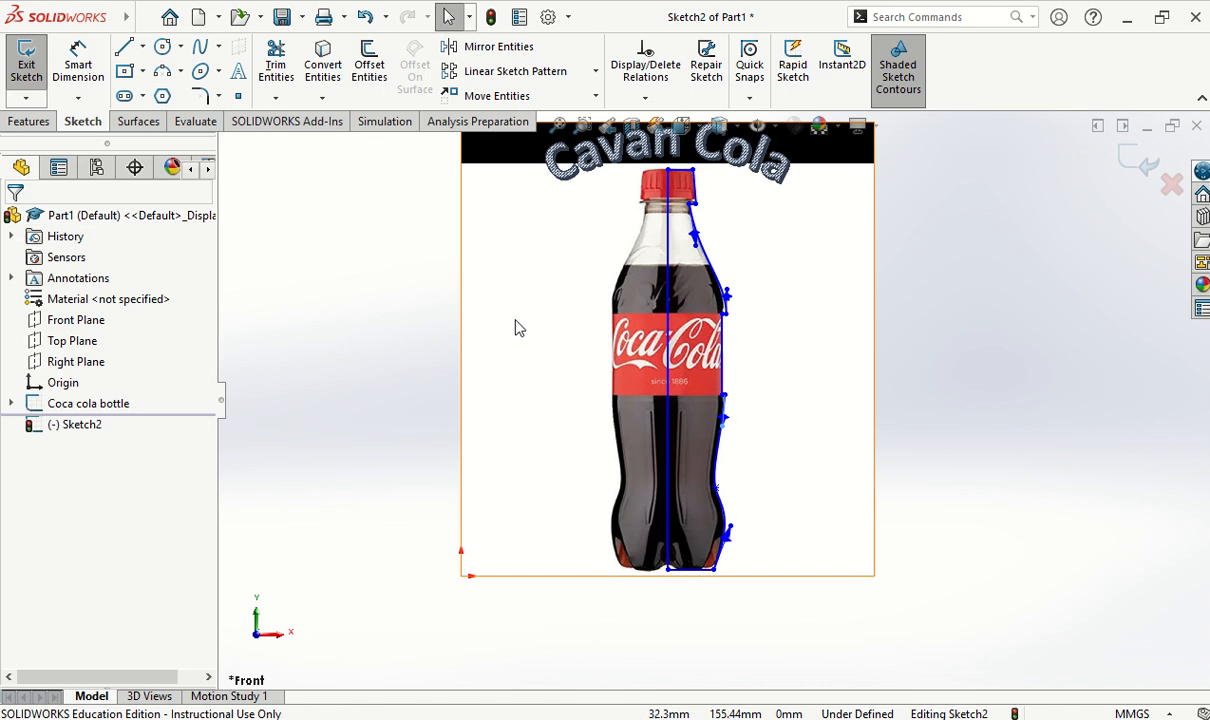
- Apply a Fix relation to all lines and splines of the bottle's half profile so the sketch is fully defined
{"action": "key", "text": "z"}
{"action": "mouse_move", "coordinate": [514, 204]}
{"action": "left_mouse_down"}
{"action": "mouse_move", "coordinate": [568, 230]}
{"action": "mouse_move", "coordinate": [850, 572]}
{"action": "mouse_move", "coordinate": [845, 588]}
{"action": "left_mouse_up"}
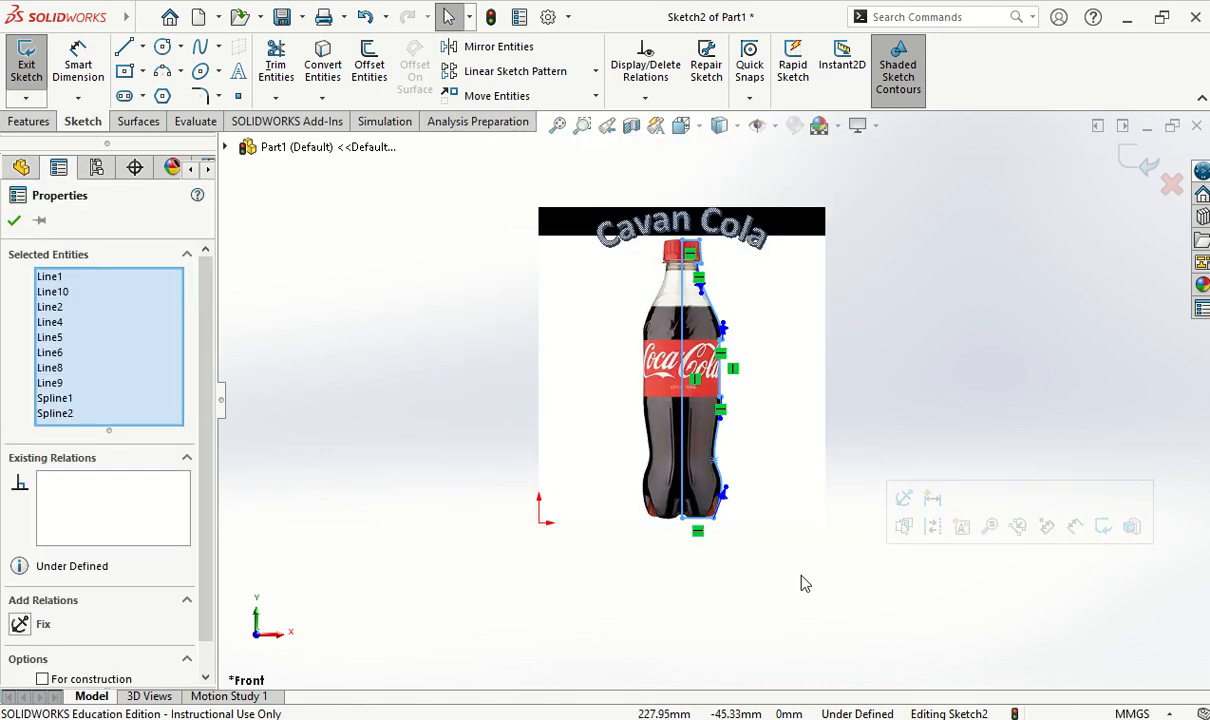
{"action": "left_click", "coordinate": [20, 625]}
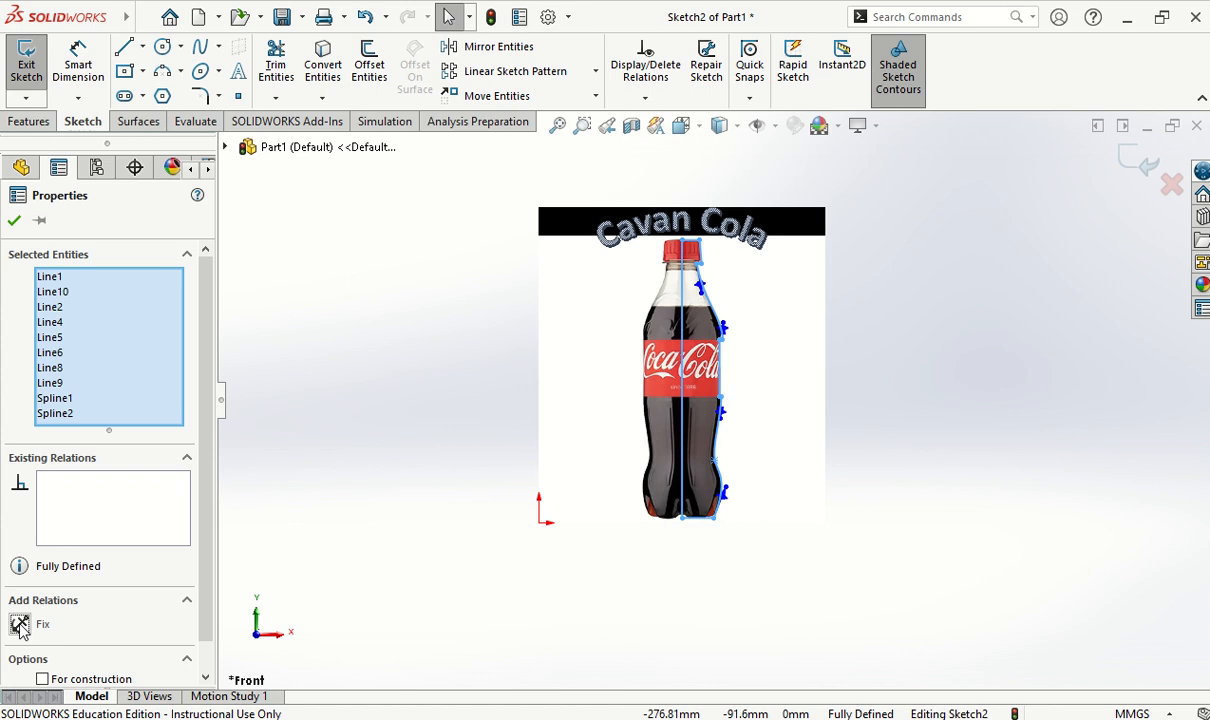
{"action": "left_click", "coordinate": [14, 221]}
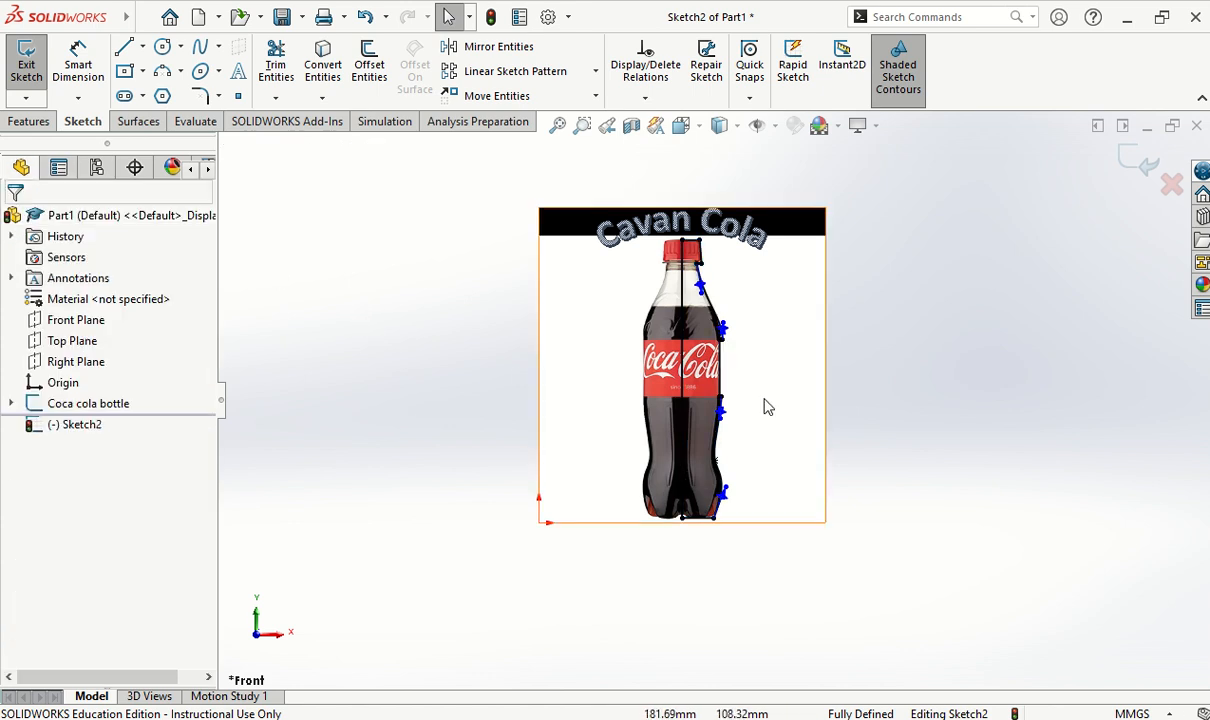
- Start a Revolved Boss/Base from the half profile, using the bottle's vertical centre line as the axis of revolution
{"action": "scroll", "coordinate": [737, 427], "scroll_direction": "down", "scroll_amount": 2}
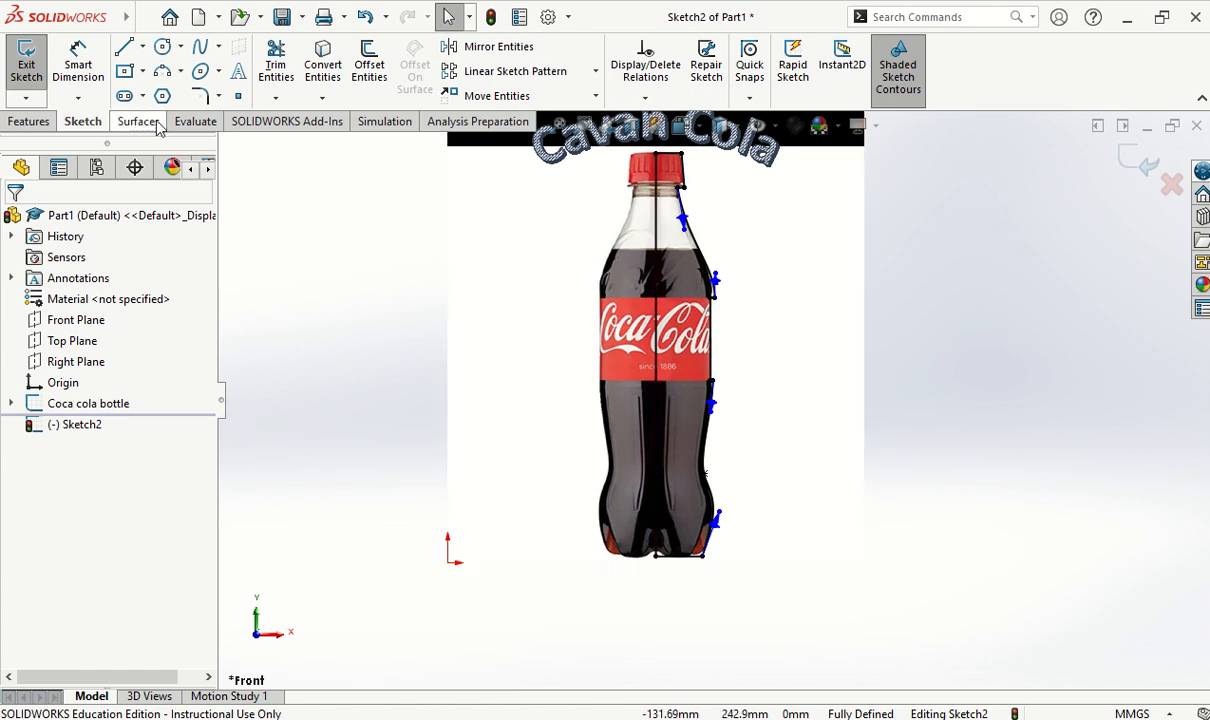
{"action": "left_click", "coordinate": [30, 121]}
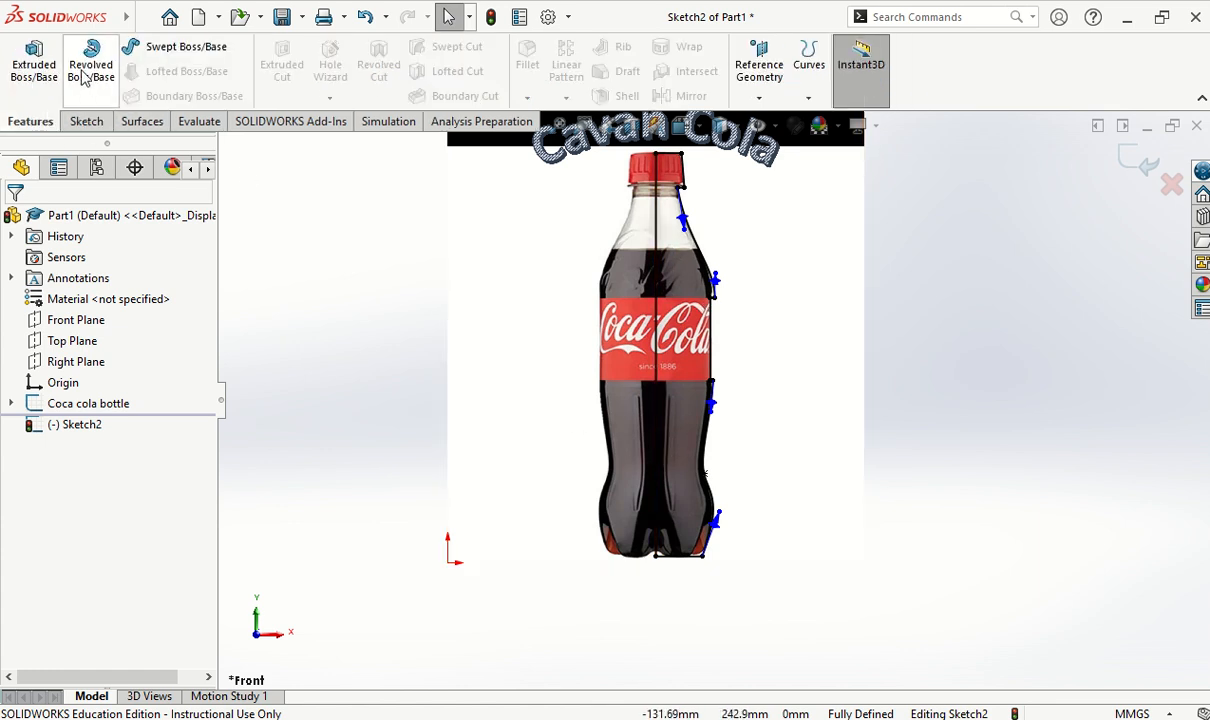
{"action": "left_click", "coordinate": [89, 66]}
{"action": "left_click", "coordinate": [96, 281]}
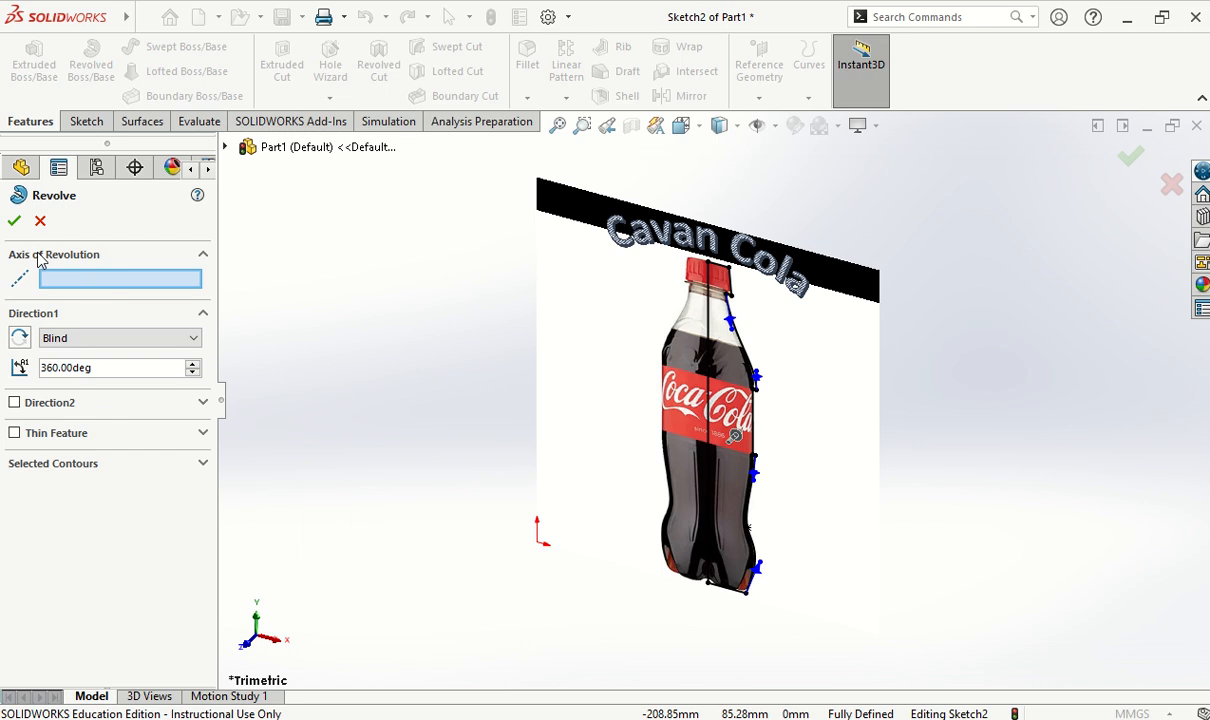
{"action": "left_click", "coordinate": [708, 357]}
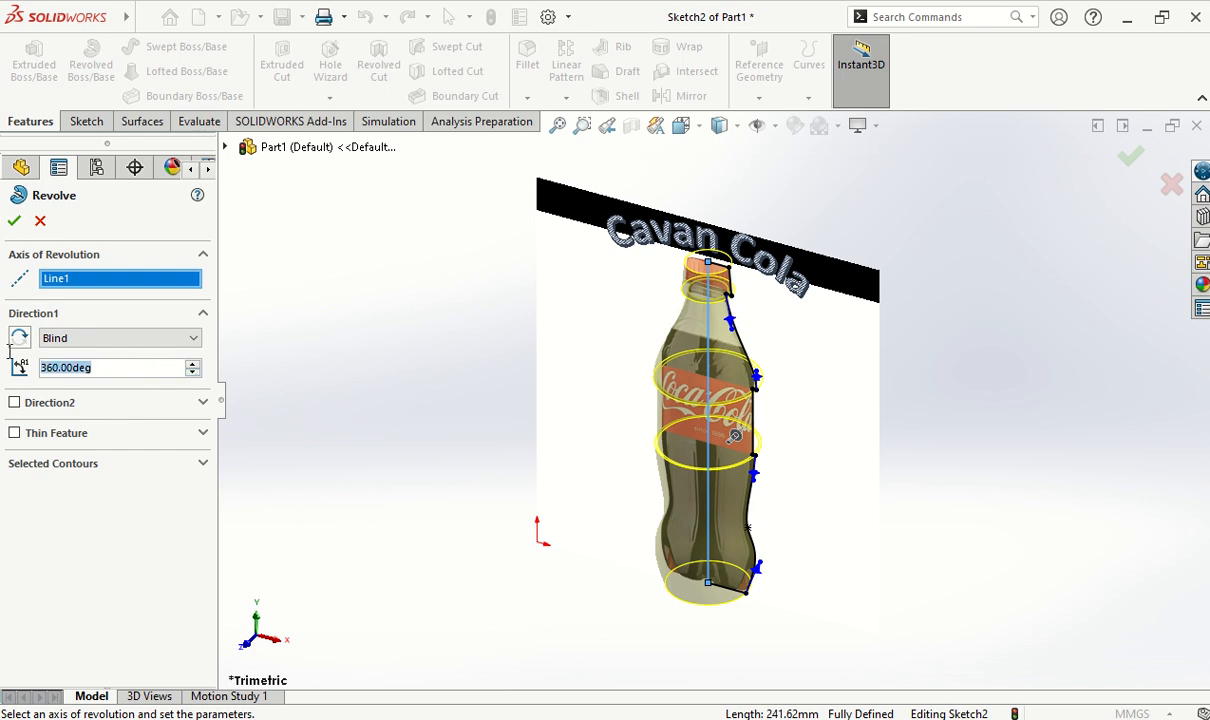
- Try revolve angles of 180, 270, 169 and 252 degrees to preview partial revolutions of the bottle
{"action": "type", "text": "180"}
{"action": "key", "text": "Return"}
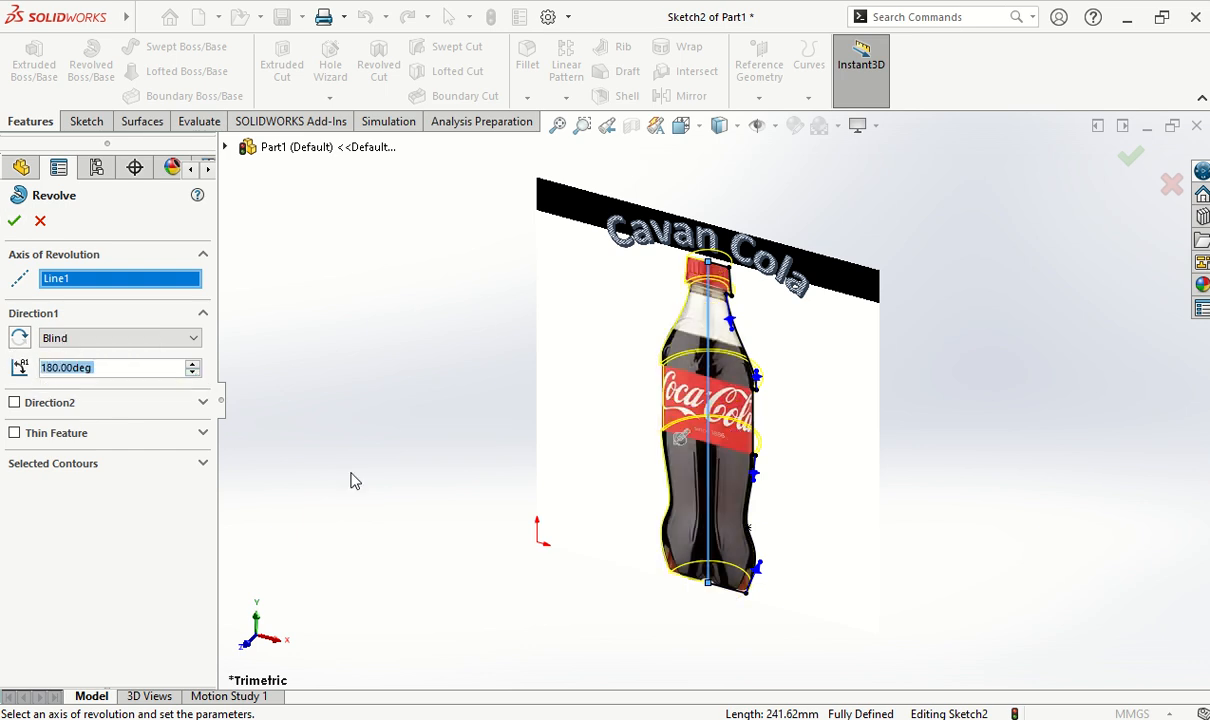
{"action": "type", "text": "270"}
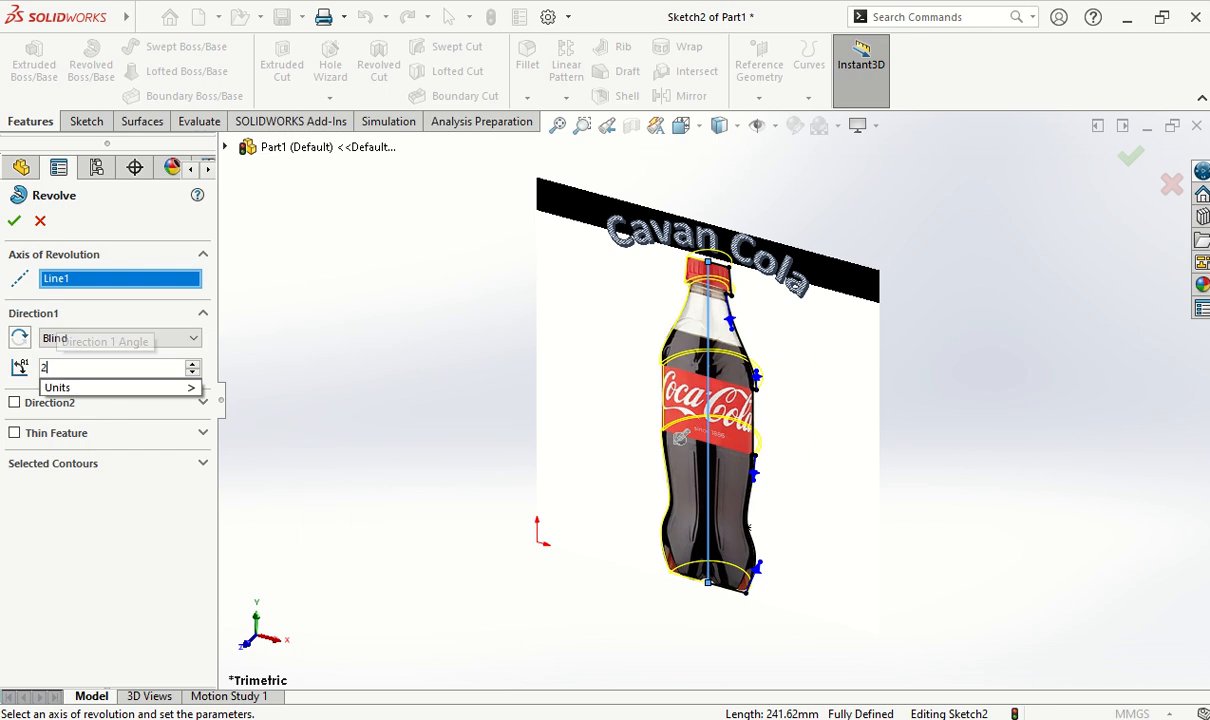
{"action": "key", "text": "Return"}
{"action": "type", "text": "169"}
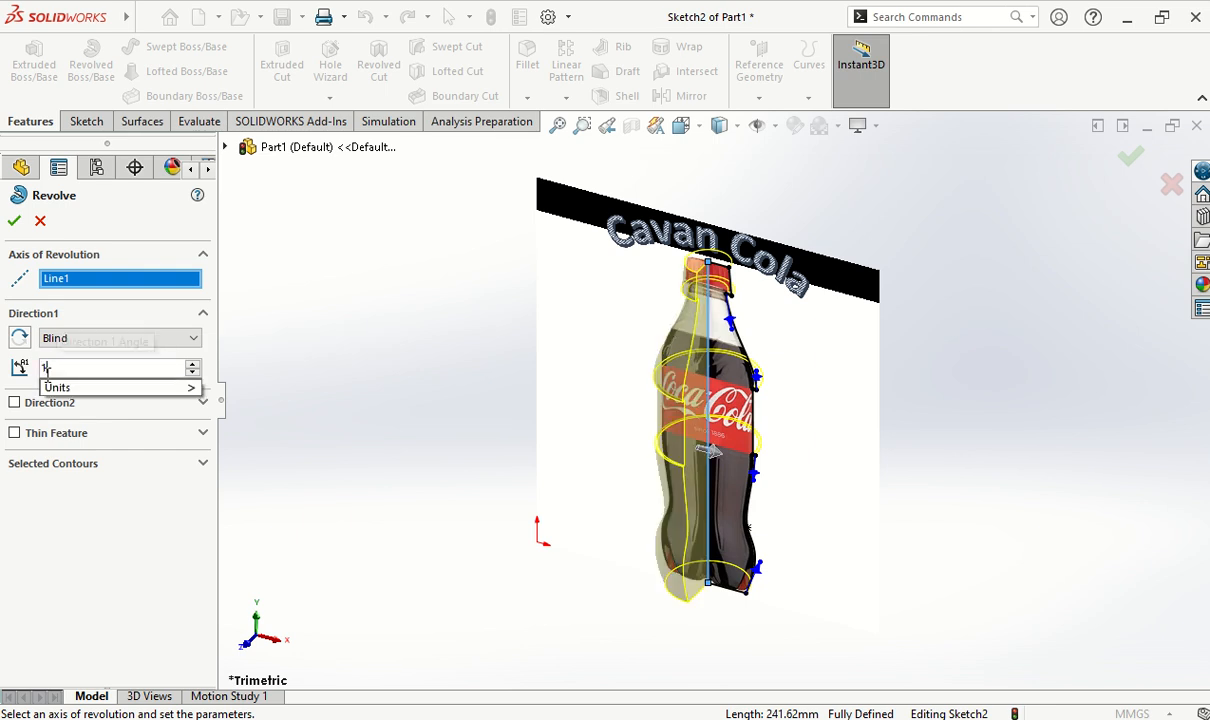
{"action": "key", "text": "Return"}
{"action": "type", "text": "252"}
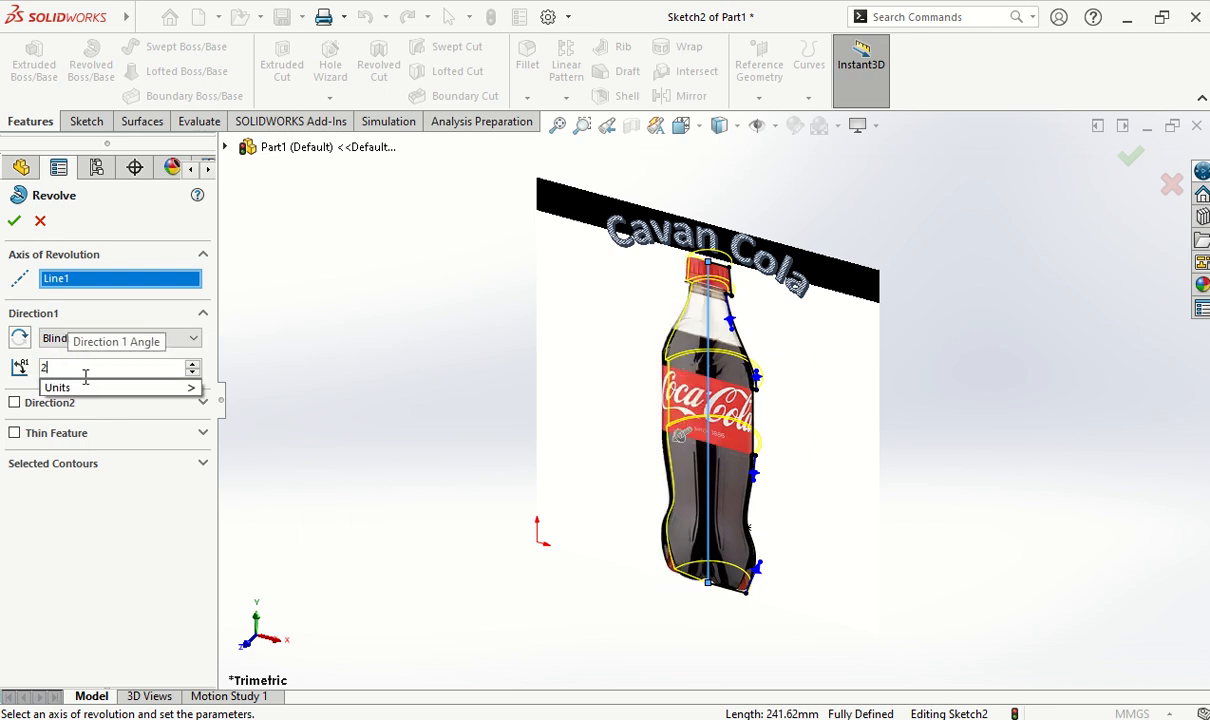
{"action": "key", "text": "Return"}
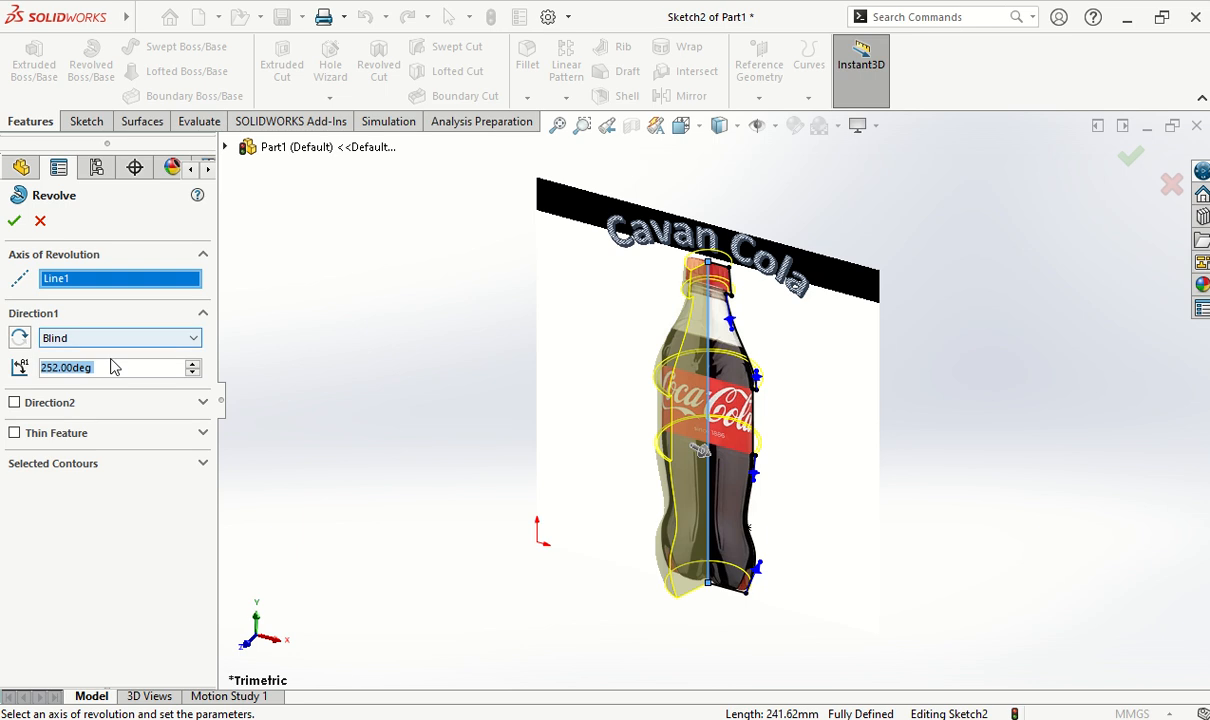
- Set the revolve angle to 360 degrees and create the solid bottle body
{"action": "type", "text": "360"}
{"action": "key", "text": "Return"}
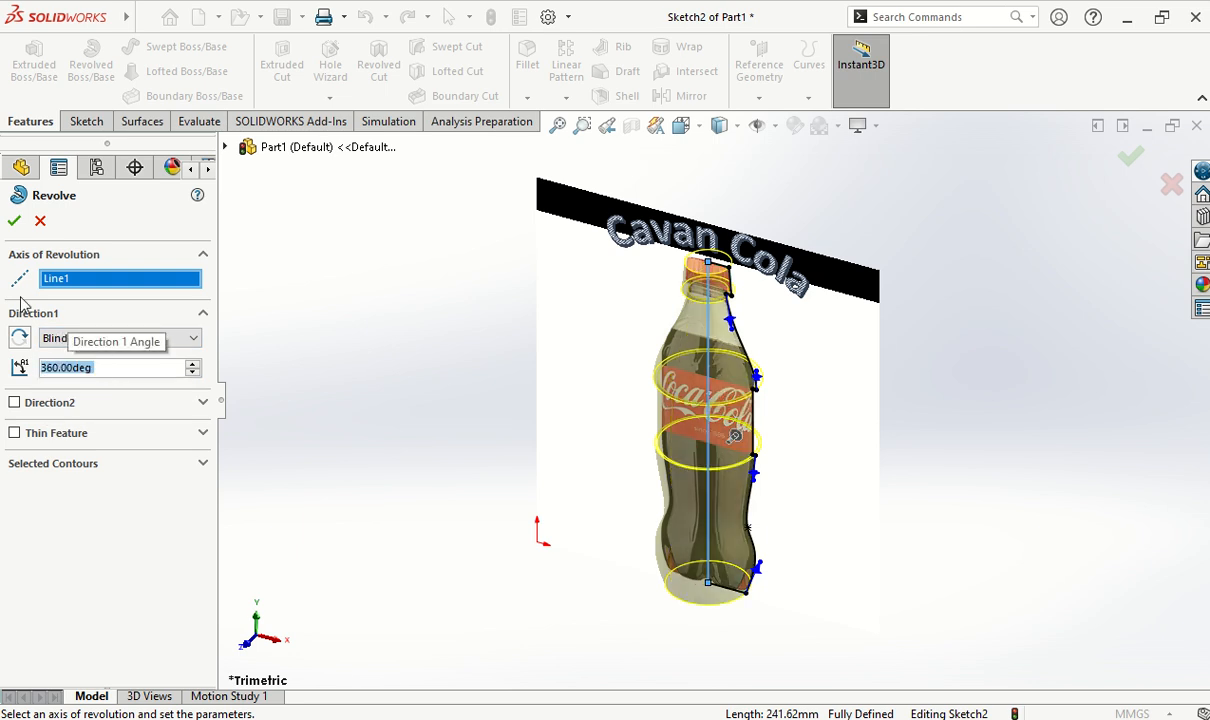
{"action": "left_click", "coordinate": [14, 222]}
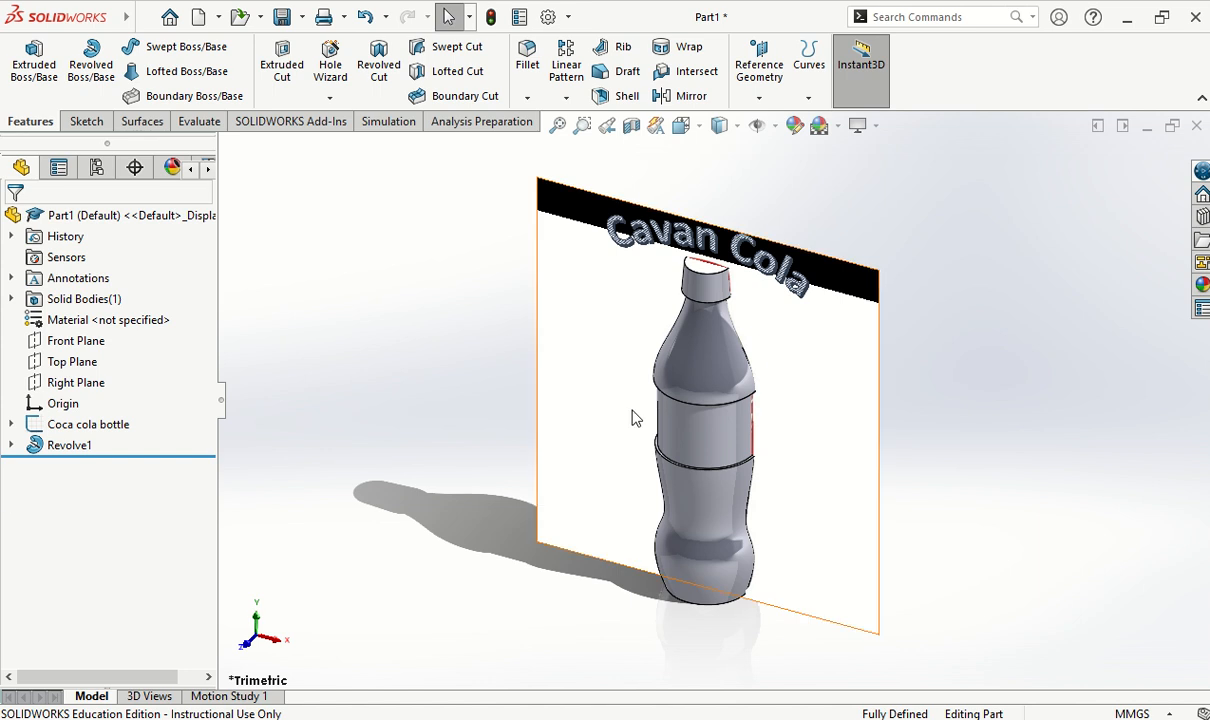
- Hide the Coca cola bottle sketch containing the reference picture
{"action": "middle_click_drag", "start_coordinate": [716, 446], "coordinate": [765, 449]}
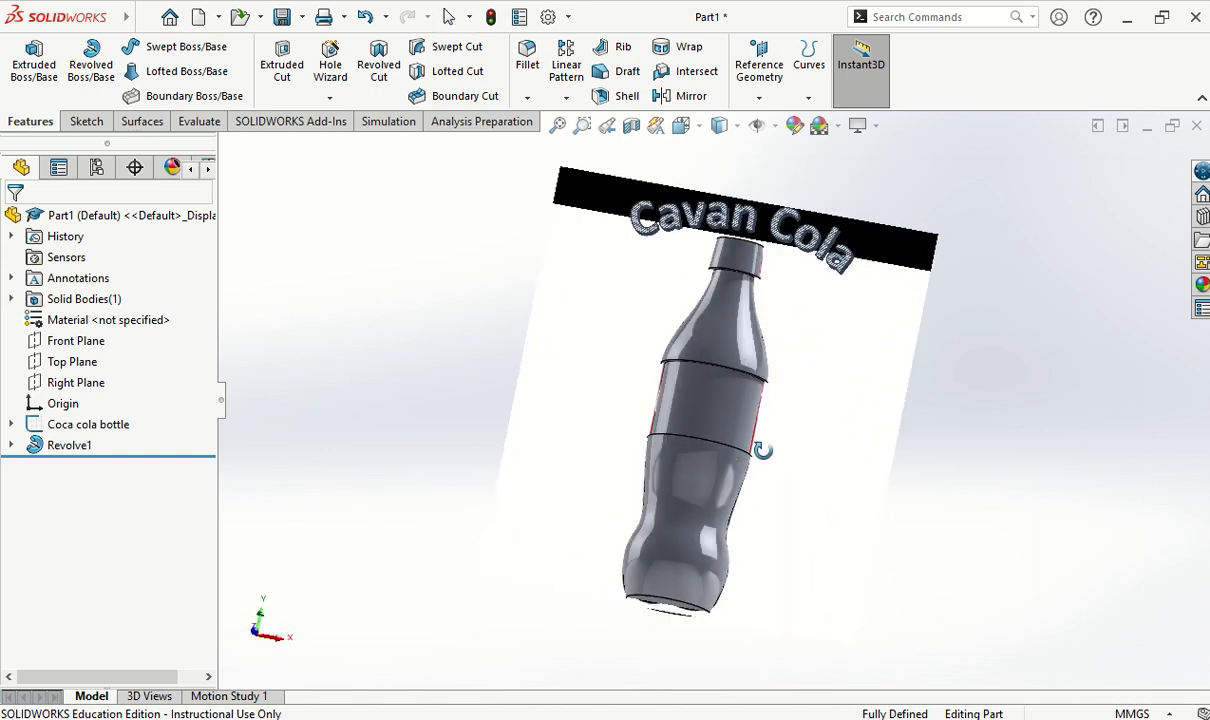
{"action": "right_click", "coordinate": [109, 433]}
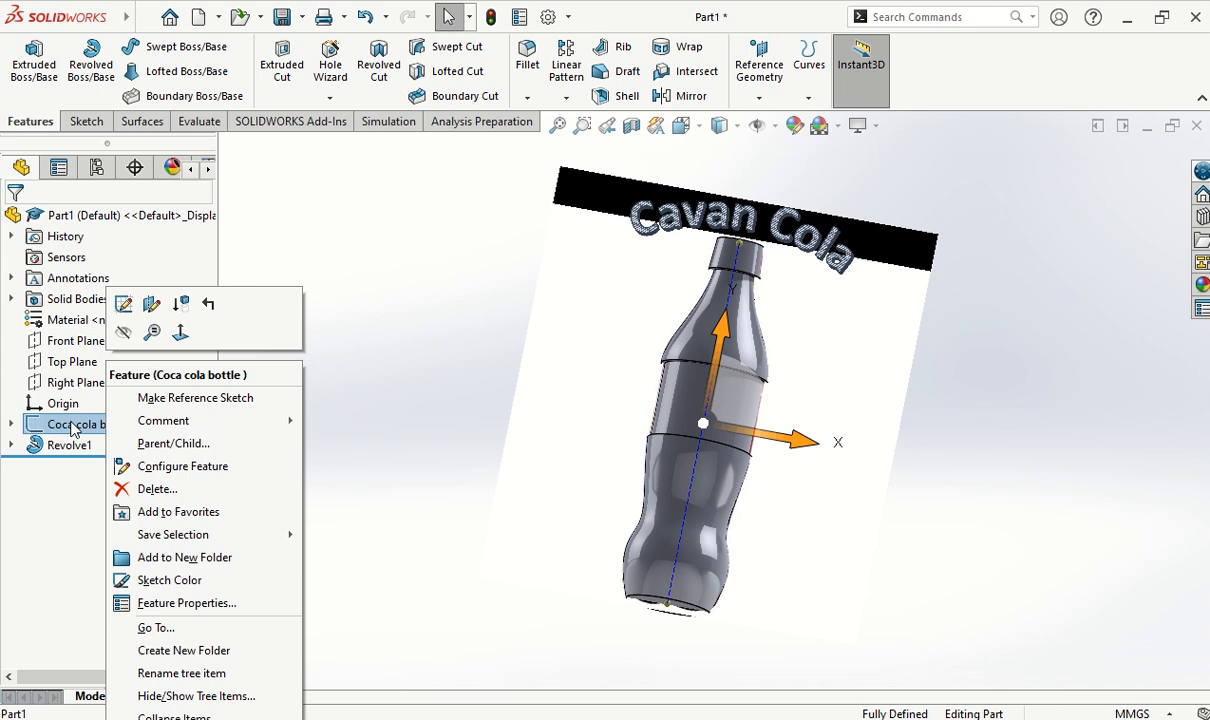
{"action": "left_click", "coordinate": [123, 331]}
- Fillet the outer step edges directly above and below the label band with a 2 mm radius
{"action": "scroll", "coordinate": [648, 389], "scroll_direction": "down", "scroll_amount": 3}
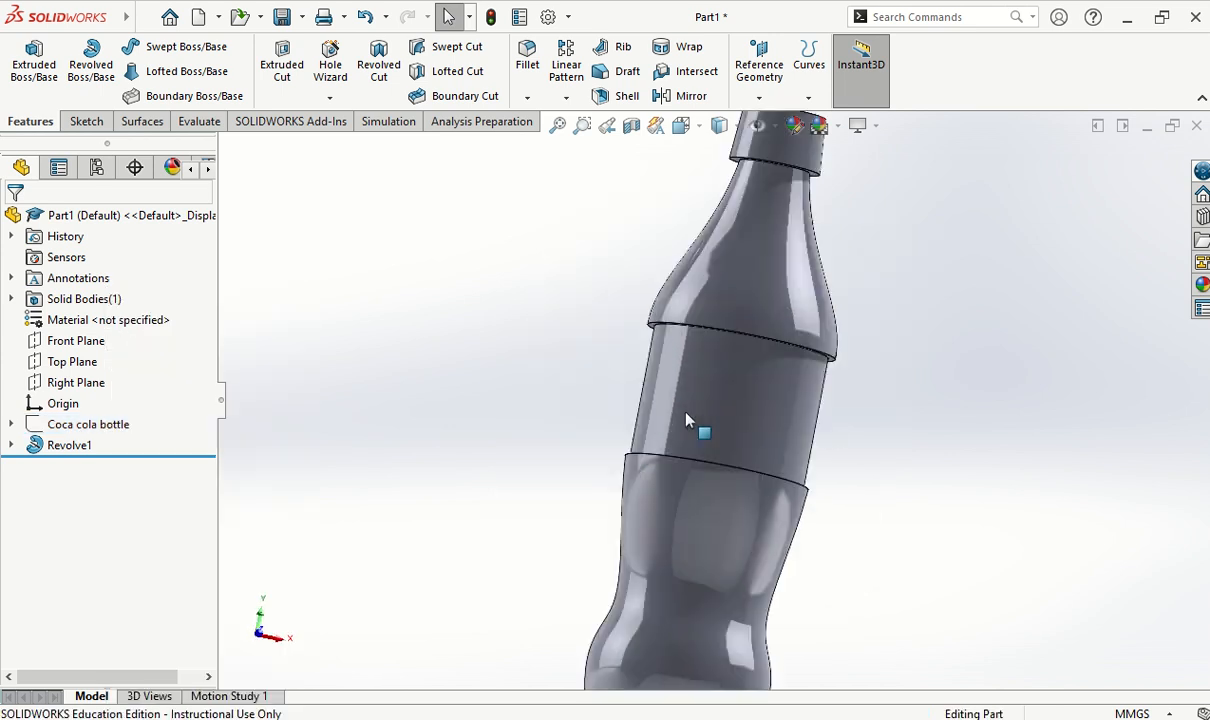
{"action": "scroll", "coordinate": [632, 357], "scroll_direction": "down", "scroll_amount": 3}
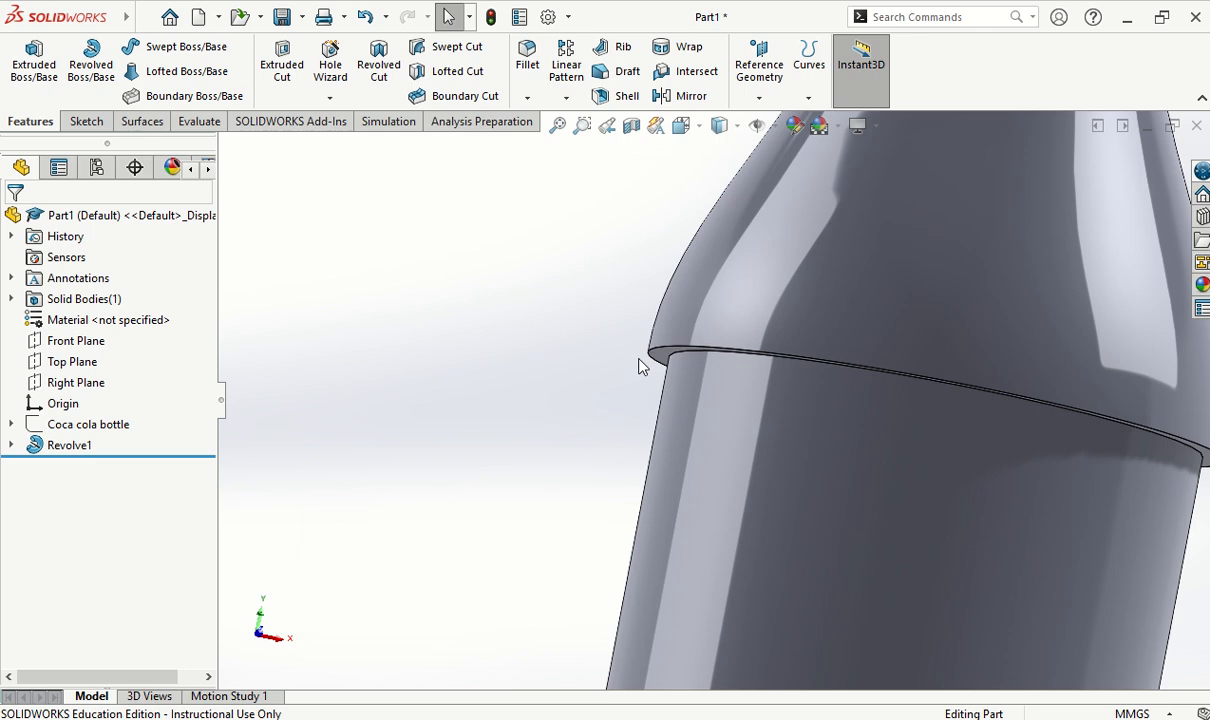
{"action": "left_click", "coordinate": [526, 64]}
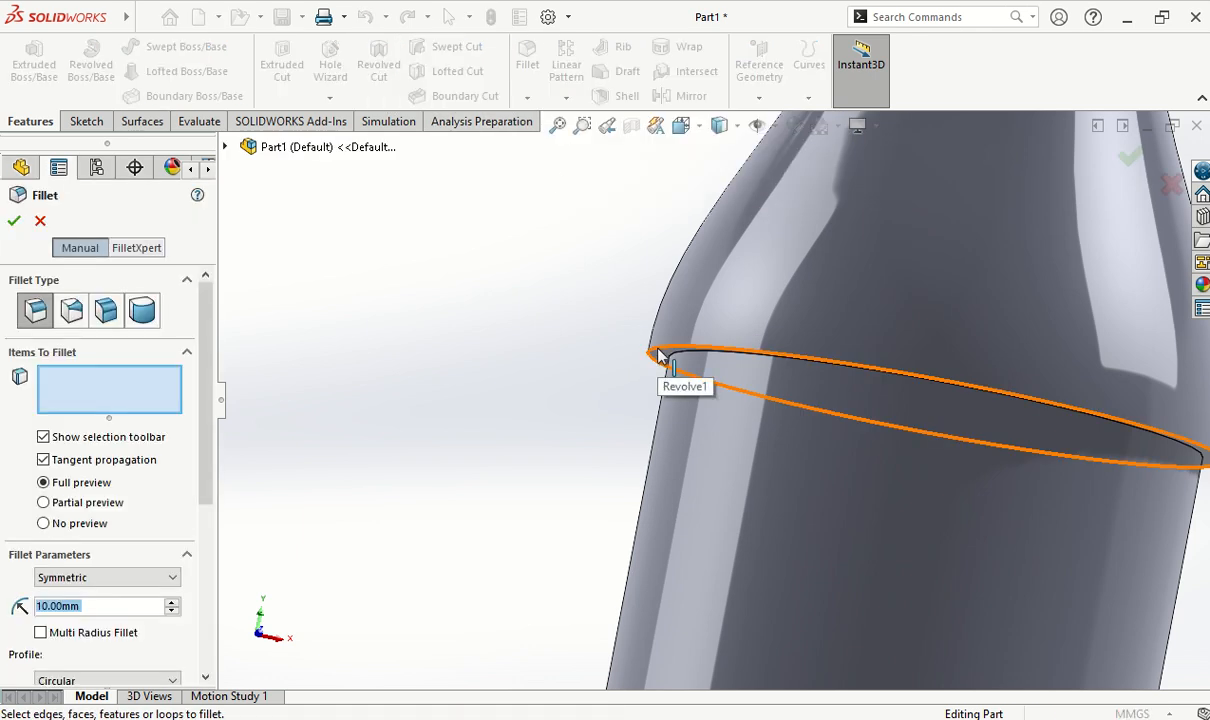
{"action": "left_click", "coordinate": [658, 352]}
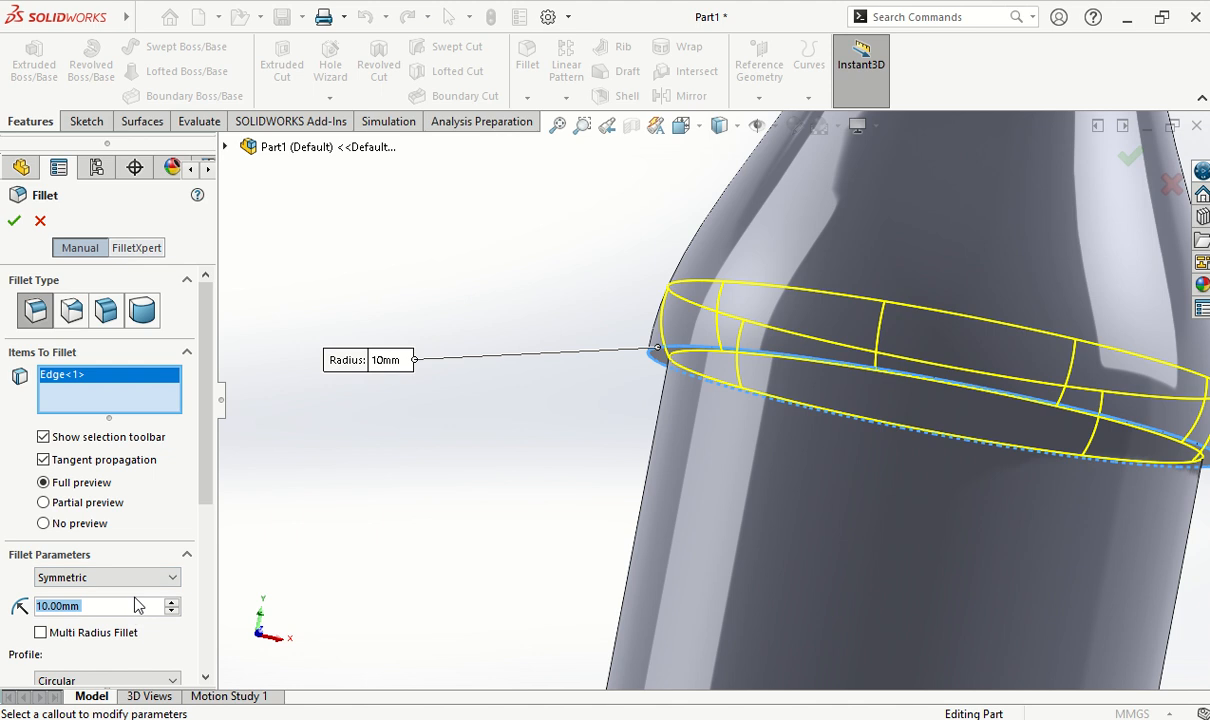
{"action": "type", "text": "2"}
{"action": "key", "text": "Return"}
{"action": "scroll", "coordinate": [490, 522], "scroll_direction": "down", "scroll_amount": 3}
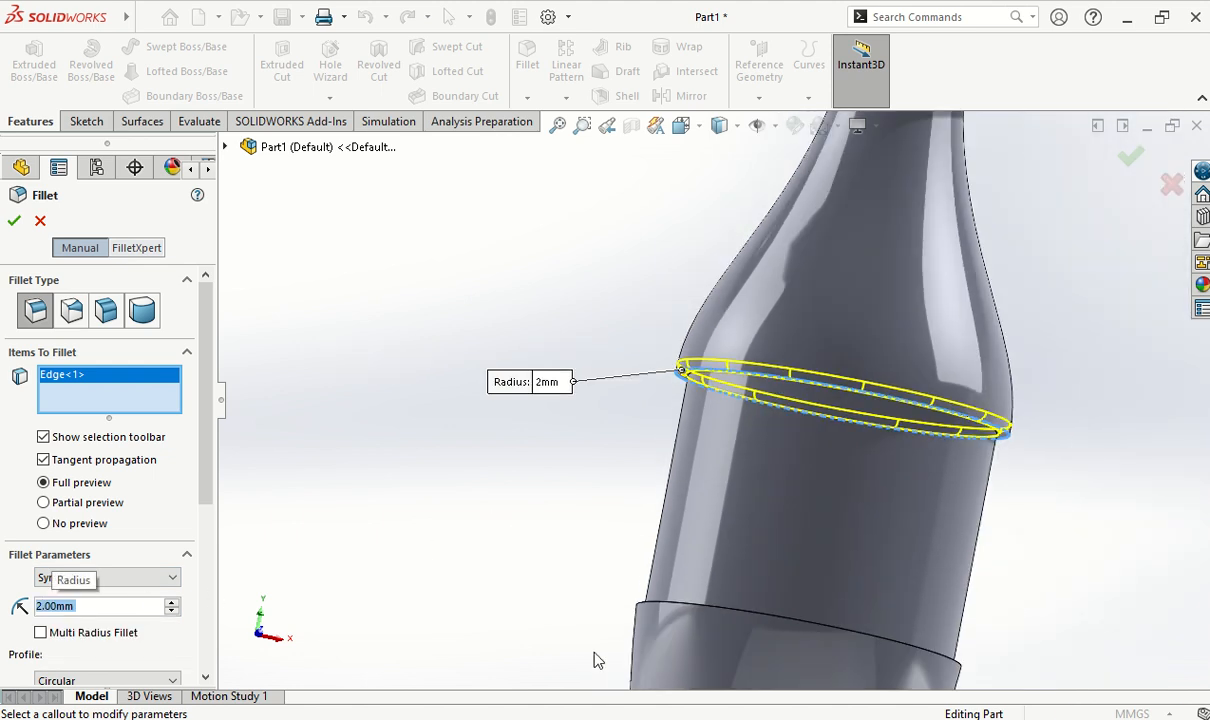
{"action": "left_click", "coordinate": [643, 610]}
{"action": "middle_click_drag", "start_coordinate": [633, 556], "coordinate": [590, 572]}
{"action": "left_click", "coordinate": [13, 222]}
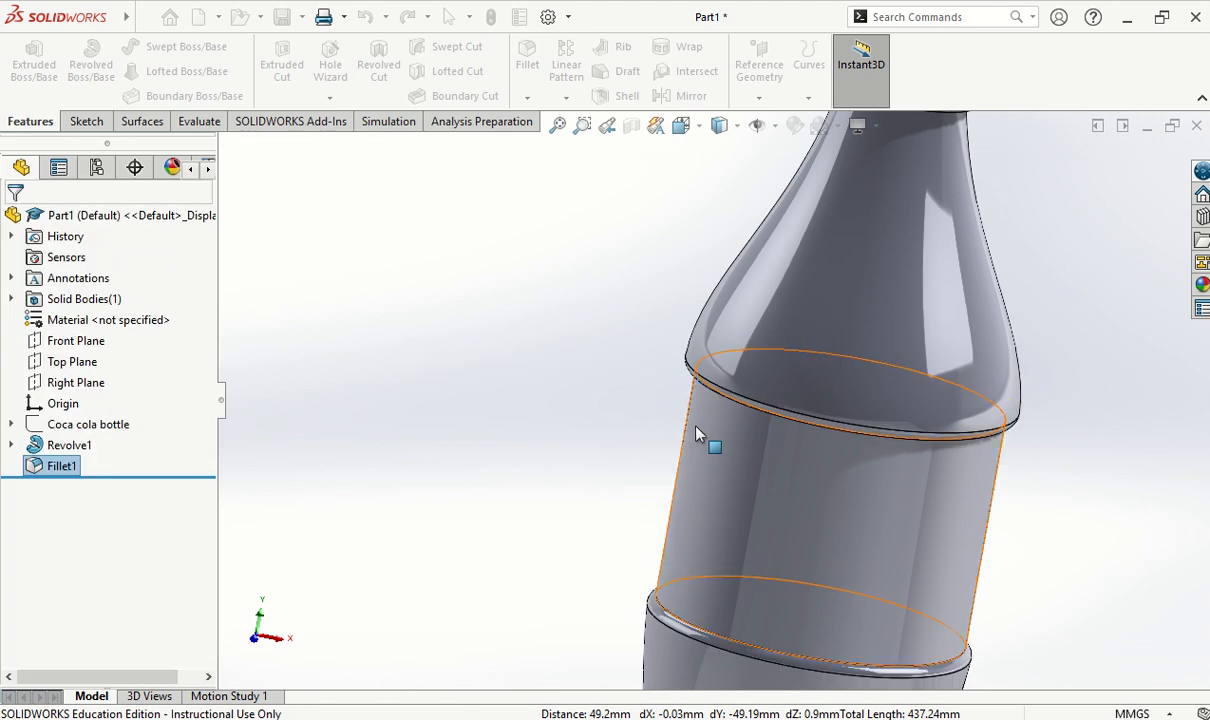
- Fillet the cap's top outer edge with a 4 mm radius
{"action": "scroll", "coordinate": [830, 445], "scroll_direction": "down", "scroll_amount": 4}
{"action": "scroll", "coordinate": [825, 455], "scroll_direction": "down", "scroll_amount": 3}
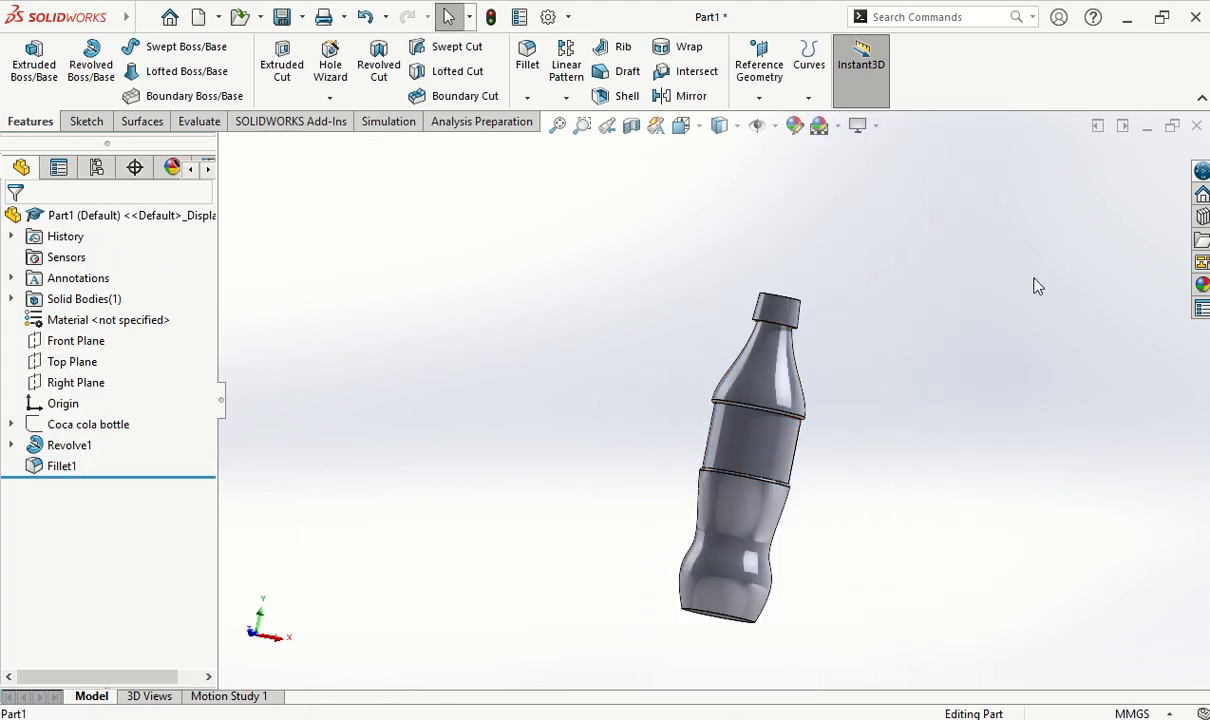
{"action": "left_click", "coordinate": [524, 55]}
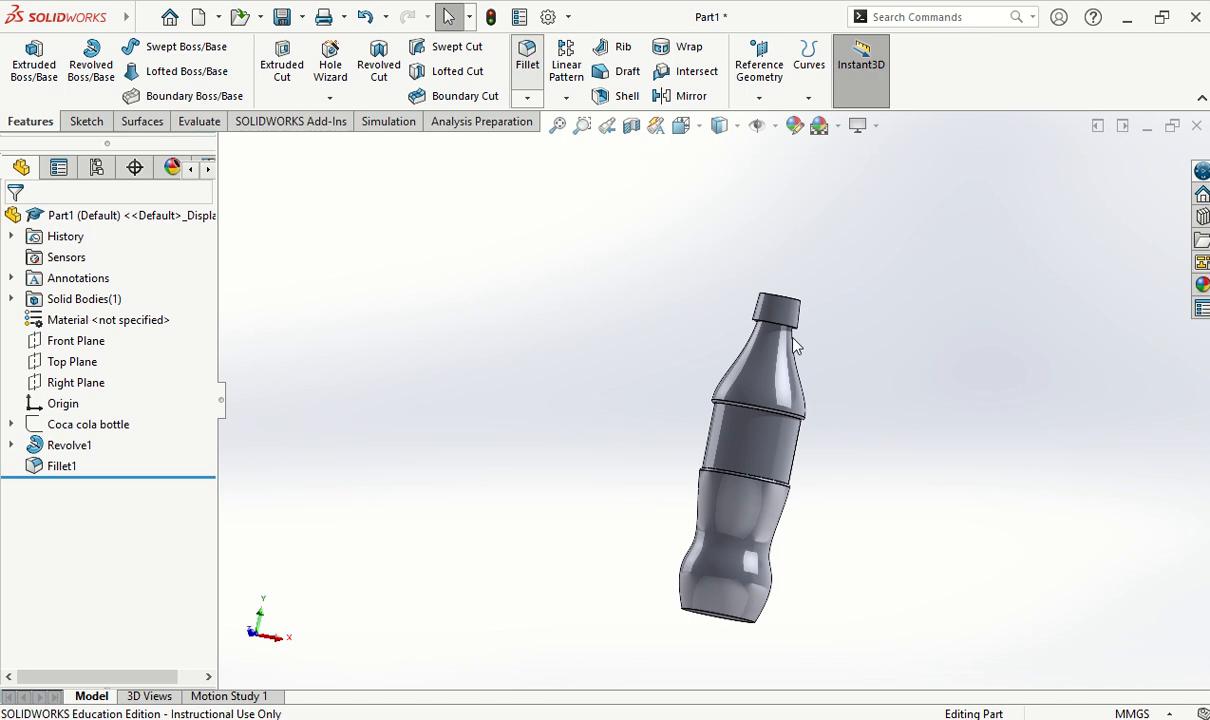
{"action": "scroll", "coordinate": [726, 303], "scroll_direction": "up", "scroll_amount": 5}
{"action": "left_click", "coordinate": [686, 323]}
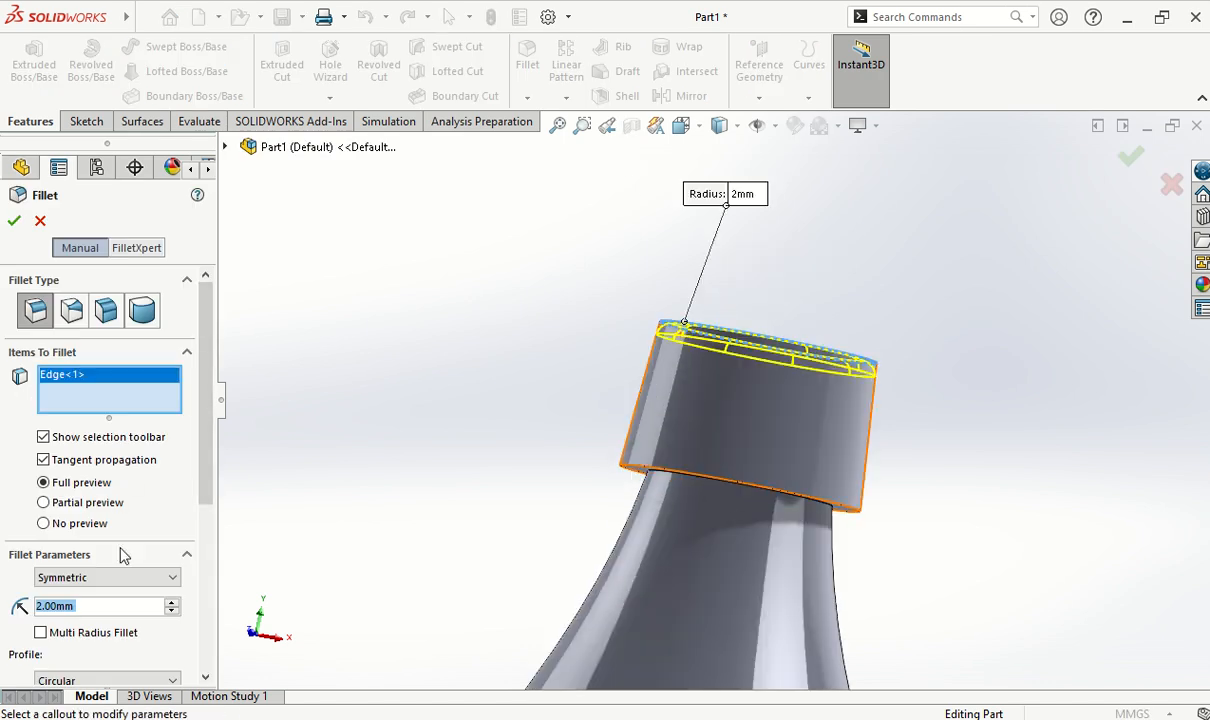
{"action": "type", "text": "5"}
{"action": "key", "text": "Return"}
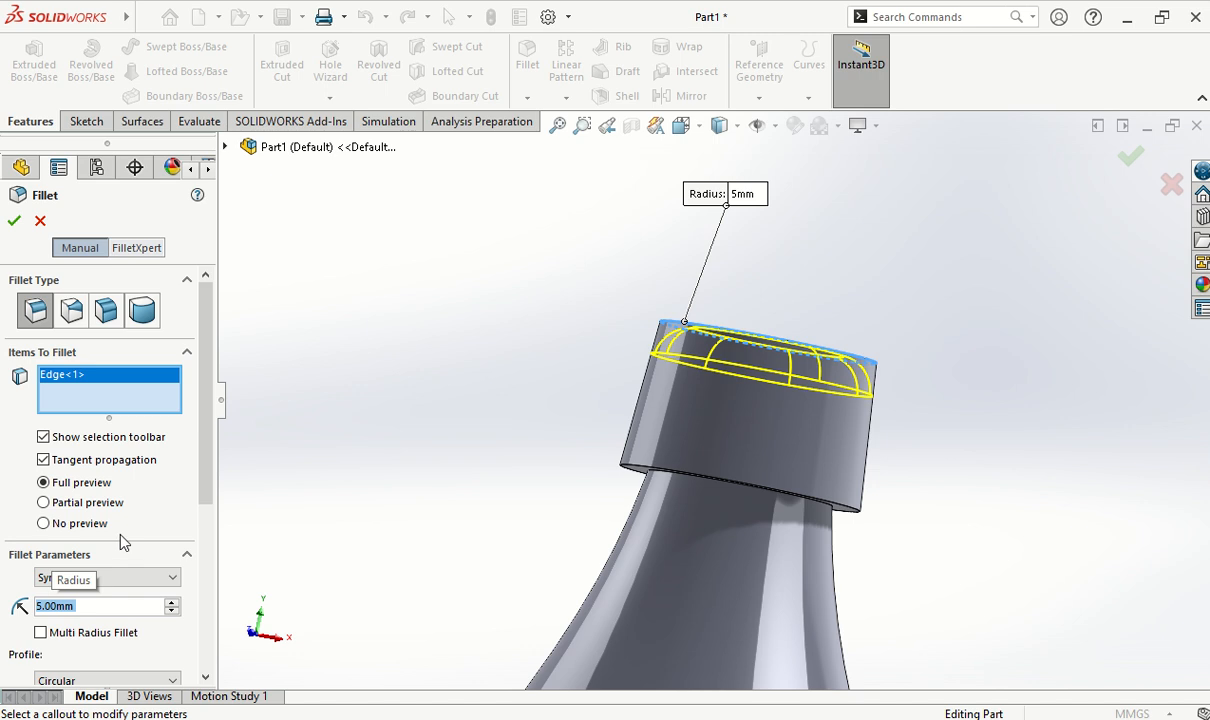
{"action": "type", "text": "4"}
{"action": "key", "text": "Return"}
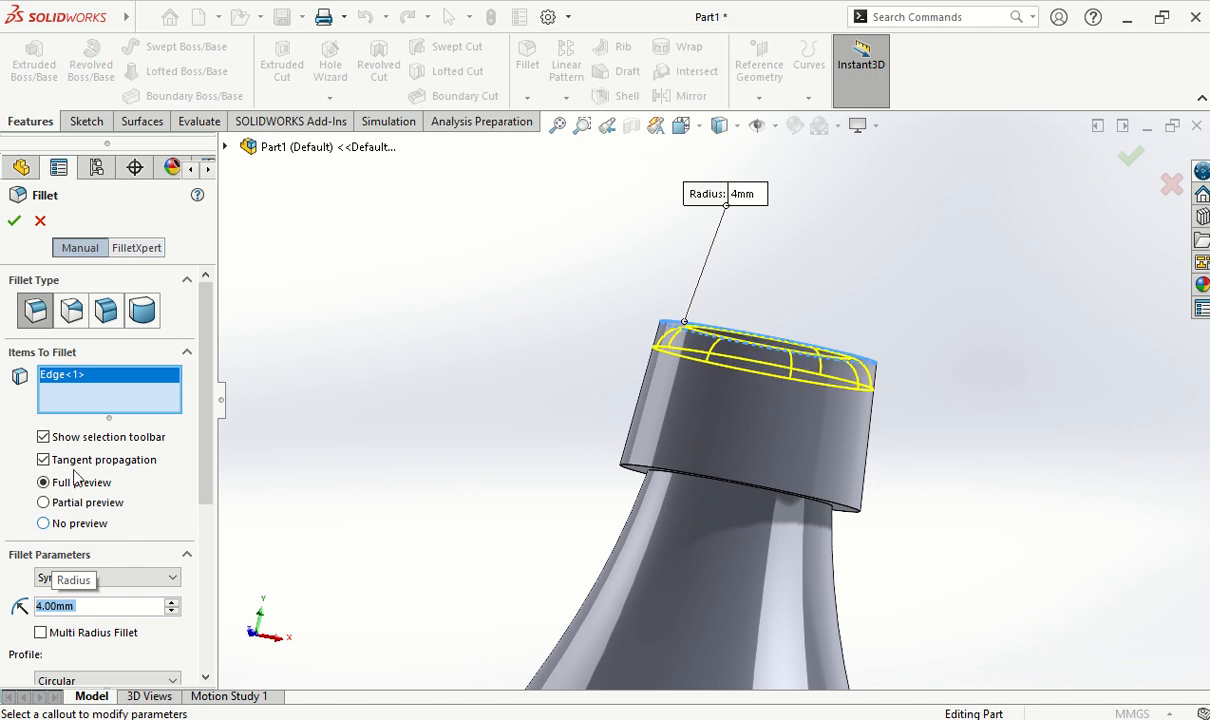
{"action": "left_click", "coordinate": [14, 220]}
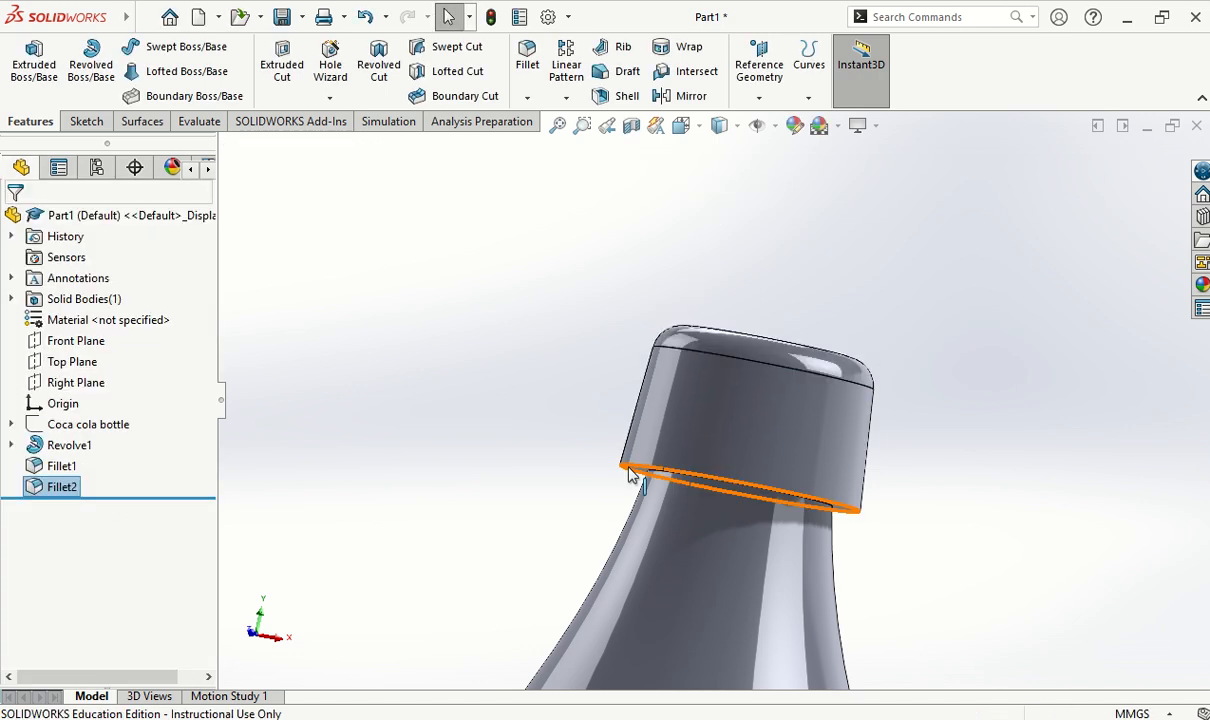
- Edit the 2 mm label-band fillet to include the cap's lower outer edge
{"action": "left_click", "coordinate": [75, 466]}
{"action": "left_click", "coordinate": [90, 400]}
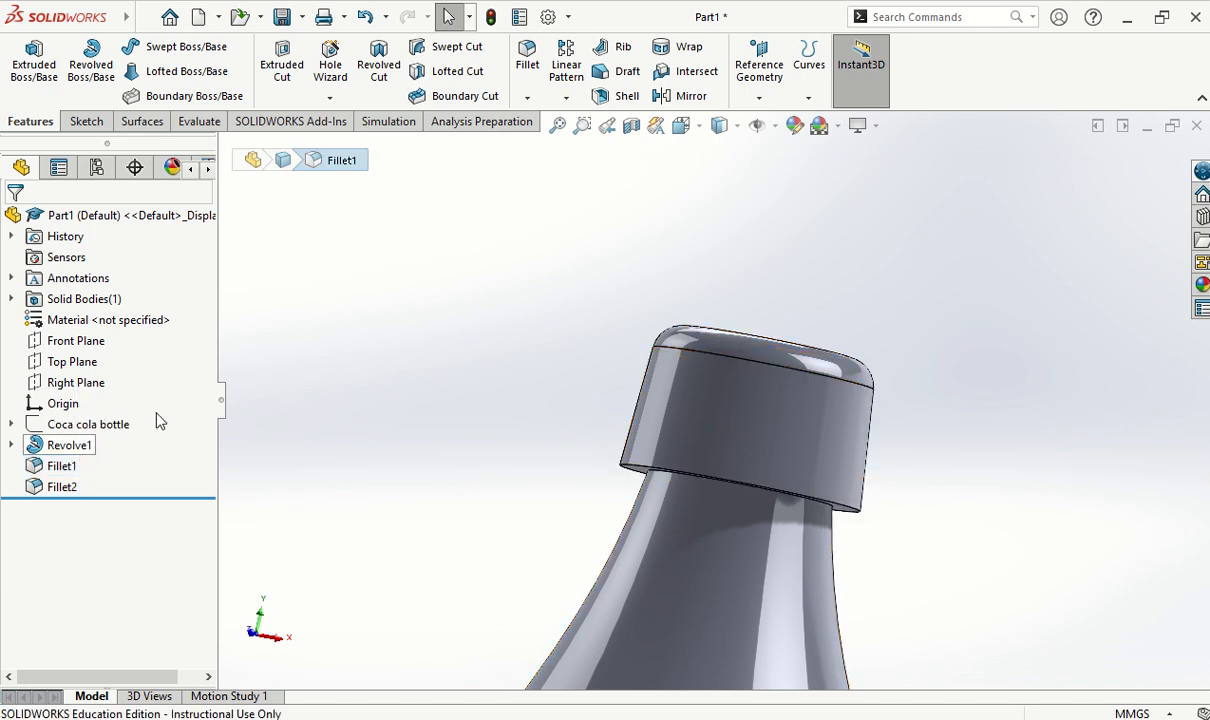
{"action": "left_click", "coordinate": [629, 474]}
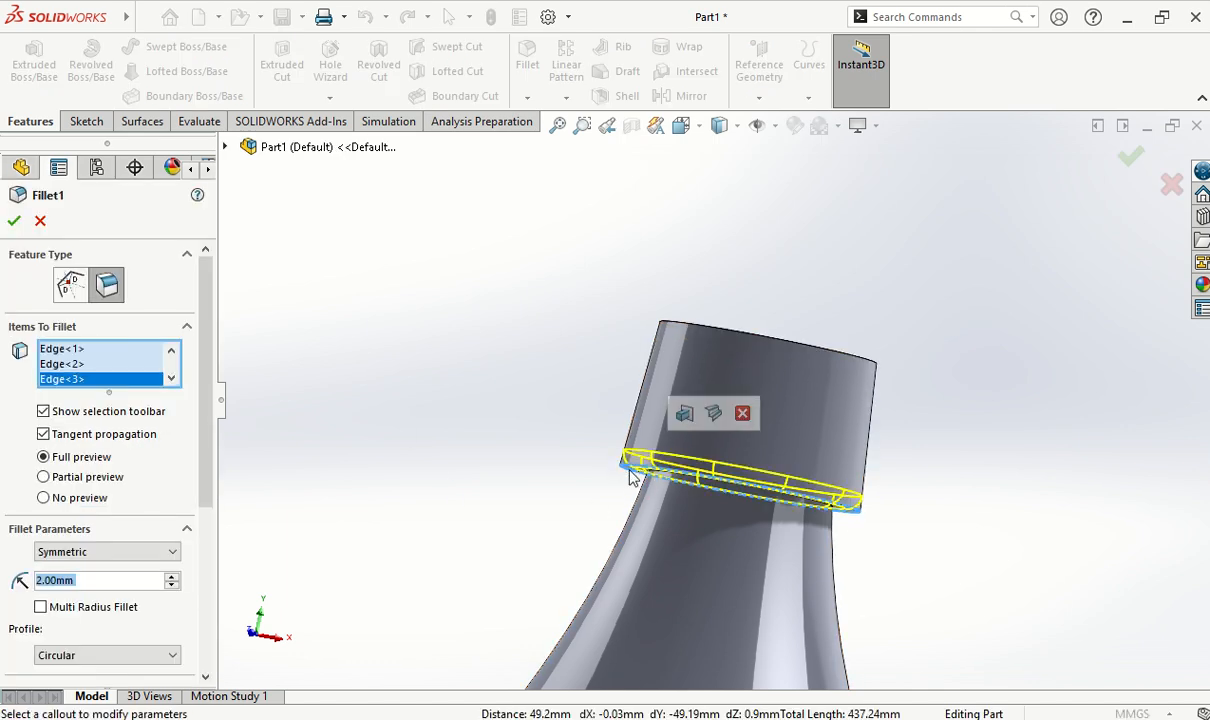
{"action": "left_click", "coordinate": [11, 219]}
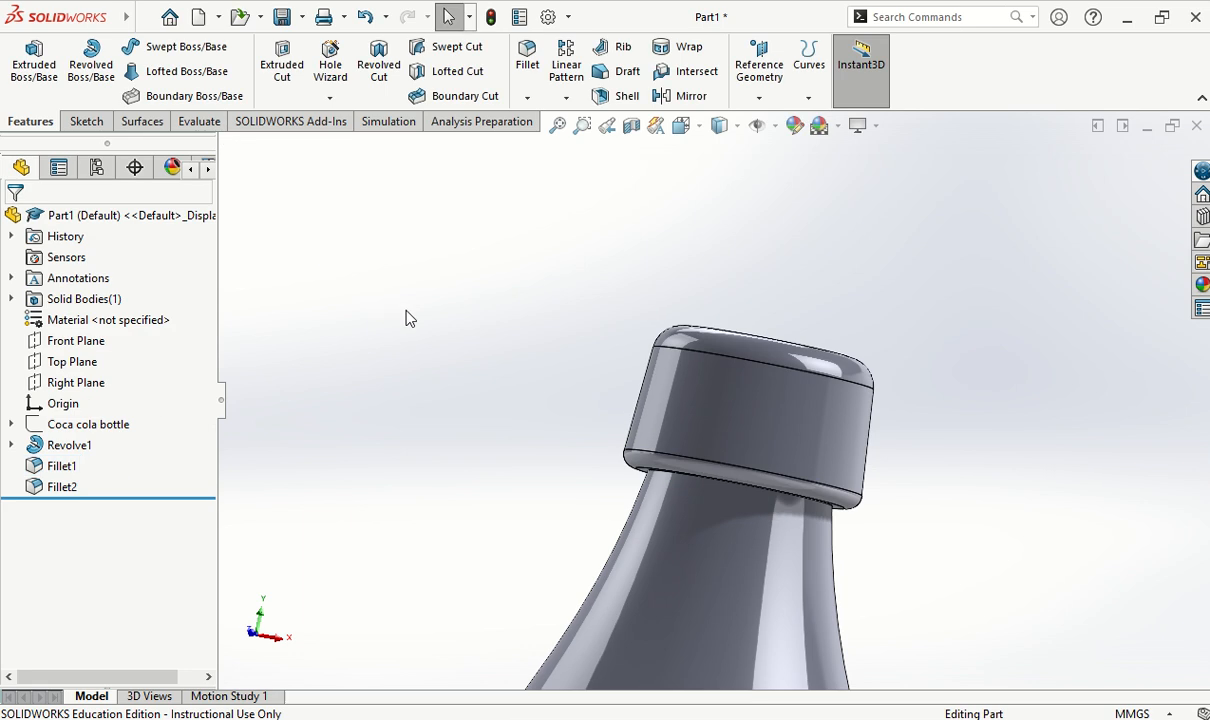
- Open the appearance library and display the Liquid appearances in the Organic category
{"action": "middle_click_drag", "start_coordinate": [790, 405], "coordinate": [803, 430]}
{"action": "scroll", "coordinate": [803, 437], "scroll_direction": "up", "scroll_amount": 5}
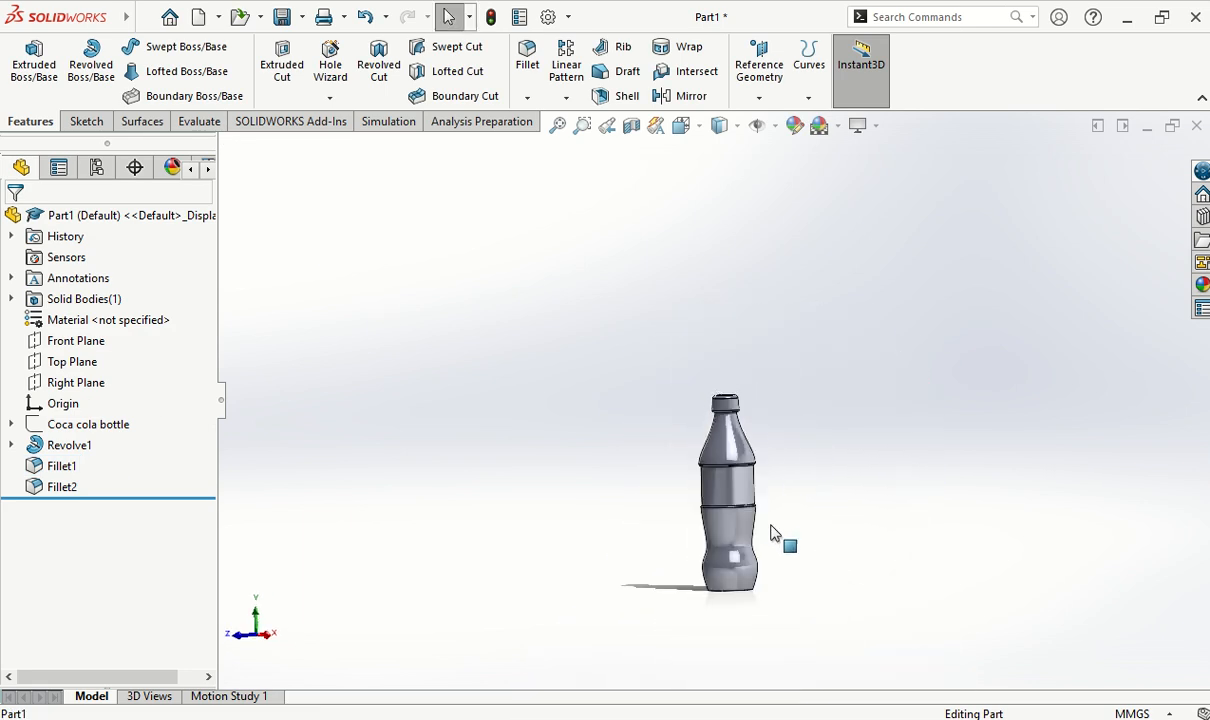
{"action": "scroll", "coordinate": [772, 532], "scroll_direction": "down", "scroll_amount": 2}
{"action": "scroll", "coordinate": [778, 464], "scroll_direction": "up", "scroll_amount": 2}
{"action": "scroll", "coordinate": [620, 537], "scroll_direction": "down", "scroll_amount": 3}
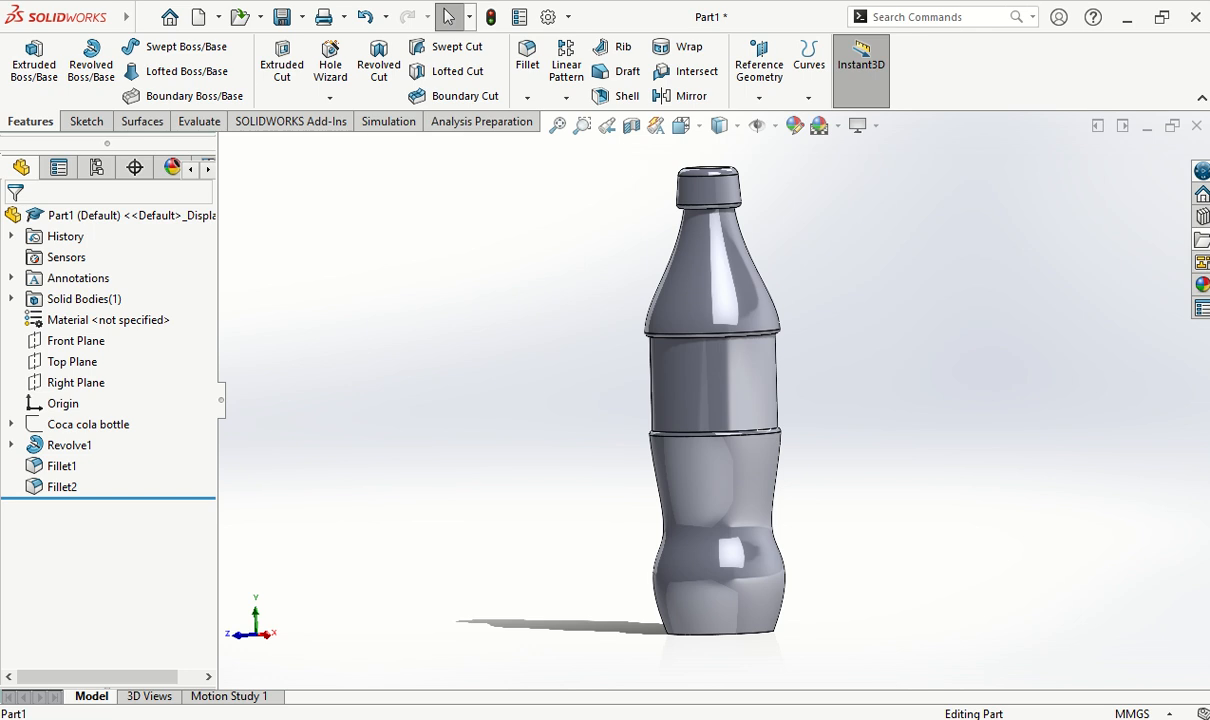
{"action": "left_click", "coordinate": [1203, 285]}
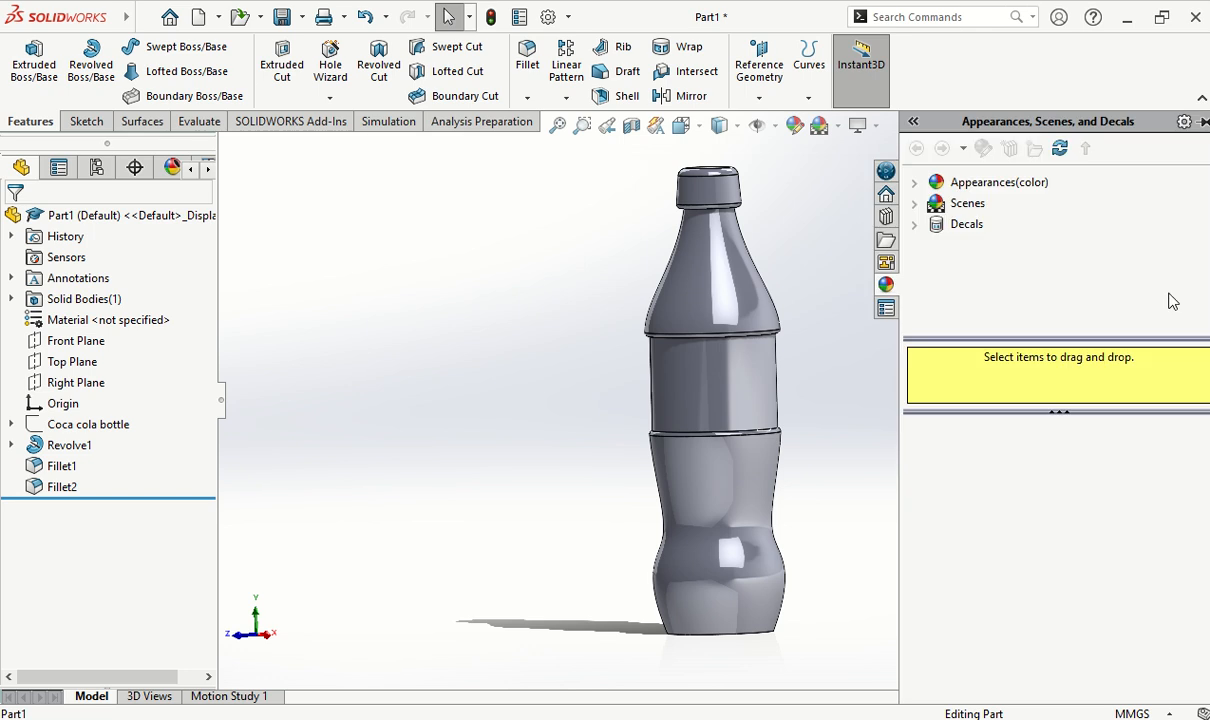
{"action": "left_click", "coordinate": [955, 185]}
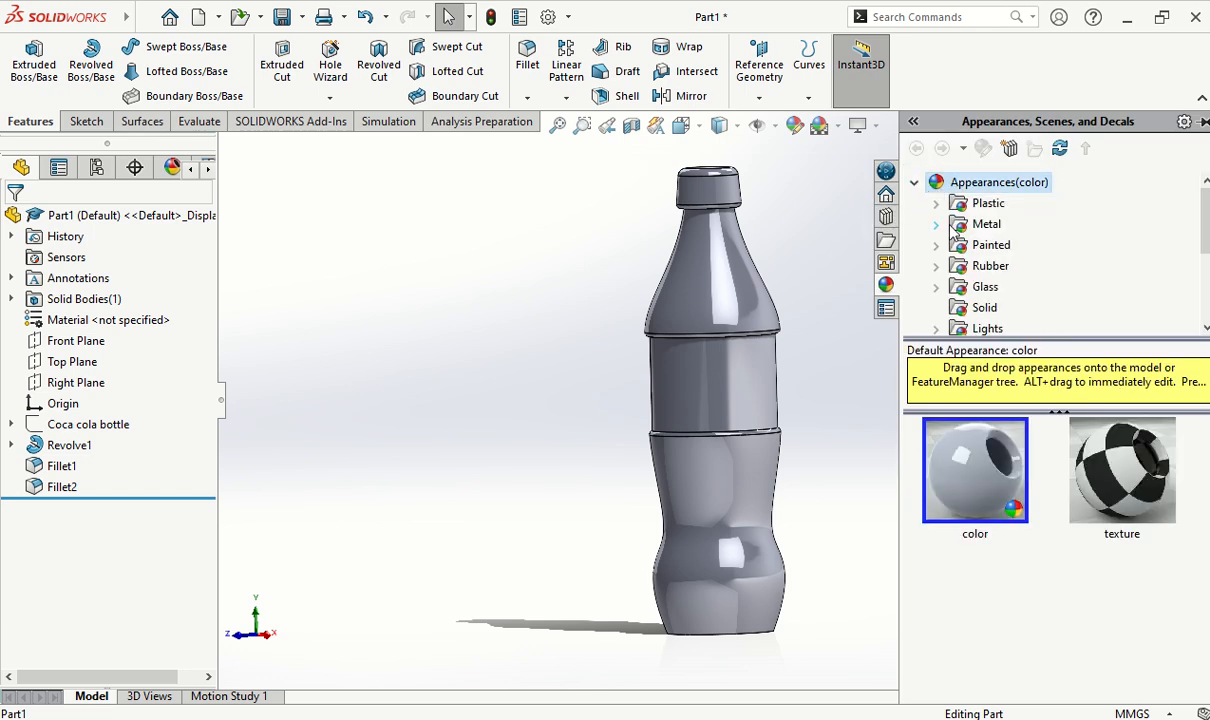
{"action": "scroll", "coordinate": [955, 288], "scroll_direction": "down", "scroll_amount": 2}
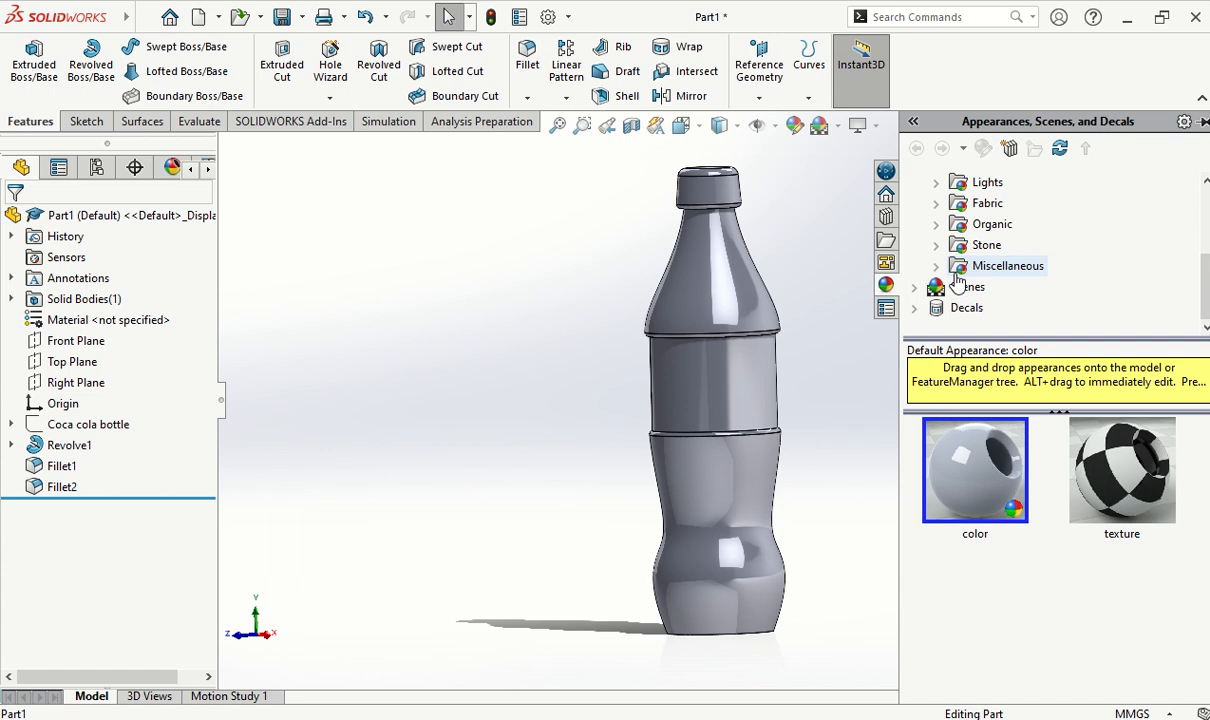
{"action": "scroll", "coordinate": [945, 240], "scroll_direction": "up", "scroll_amount": 3}
{"action": "scroll", "coordinate": [945, 260], "scroll_direction": "down", "scroll_amount": 3}
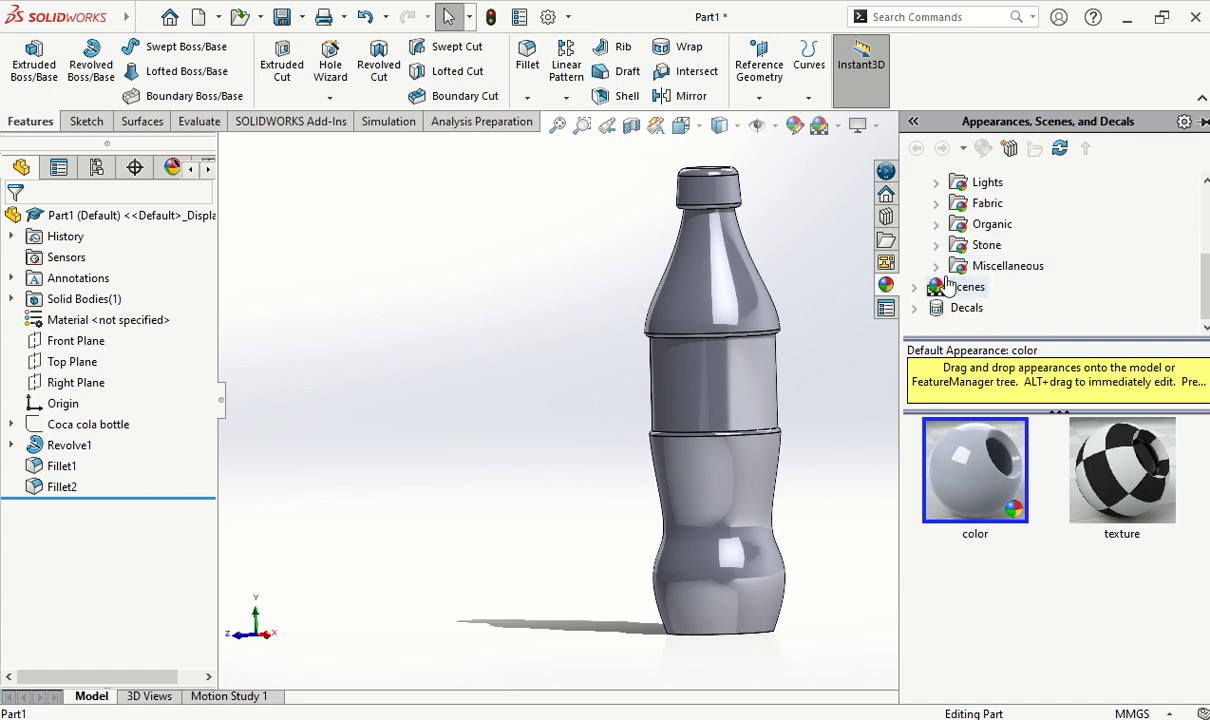
{"action": "left_click", "coordinate": [937, 226]}
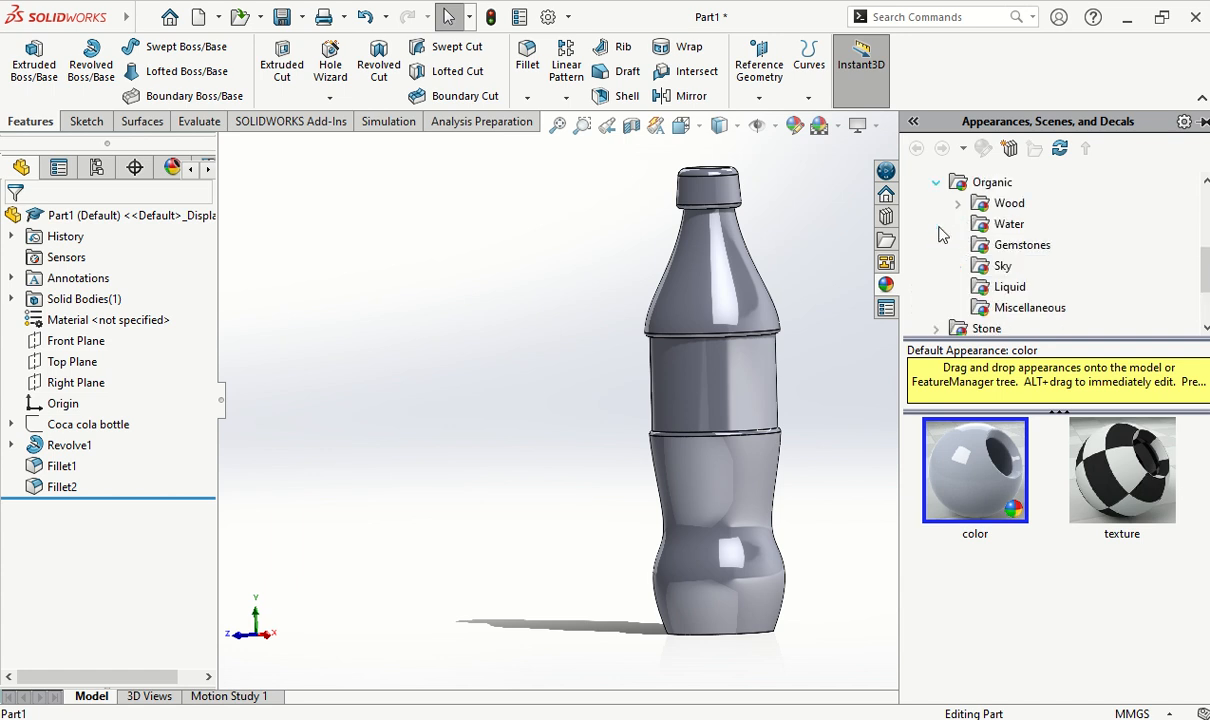
{"action": "left_click", "coordinate": [1008, 224]}
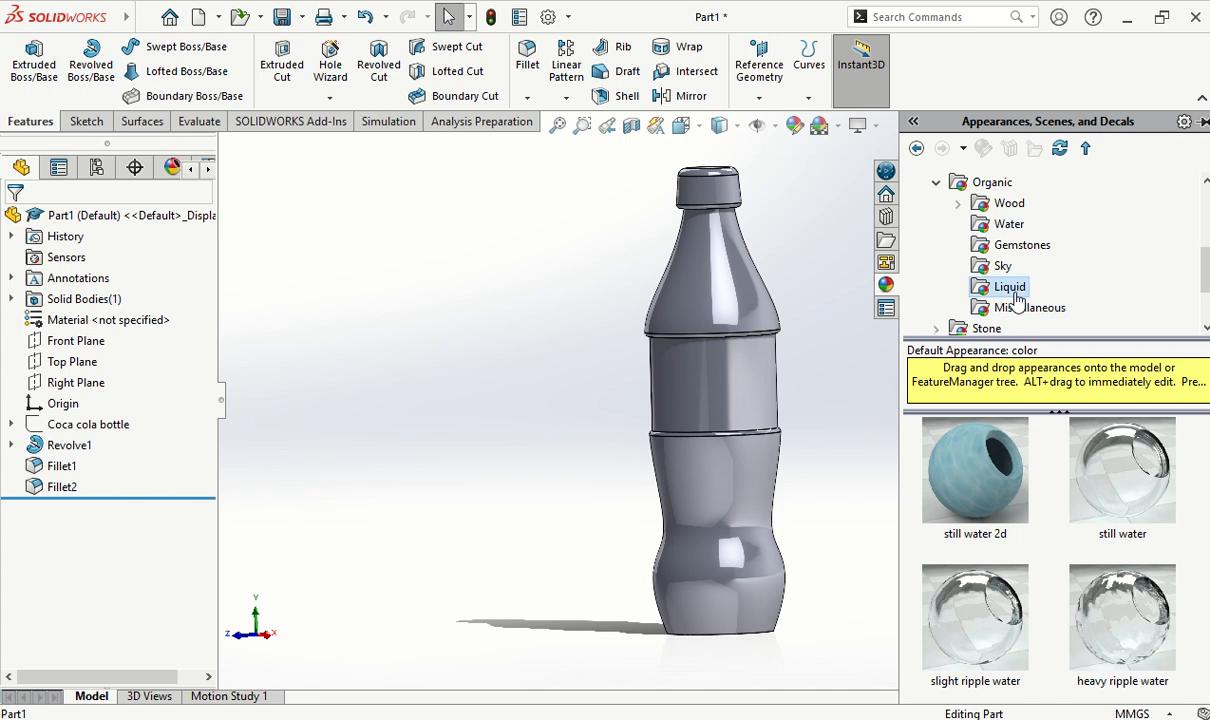
{"action": "left_click", "coordinate": [1009, 287]}
- Apply a dark brown, see-through Liquid appearance to the entire bottle part
{"action": "scroll", "coordinate": [1098, 495], "scroll_direction": "down", "scroll_amount": 2}
{"action": "scroll", "coordinate": [1098, 495], "scroll_direction": "up", "scroll_amount": 2}
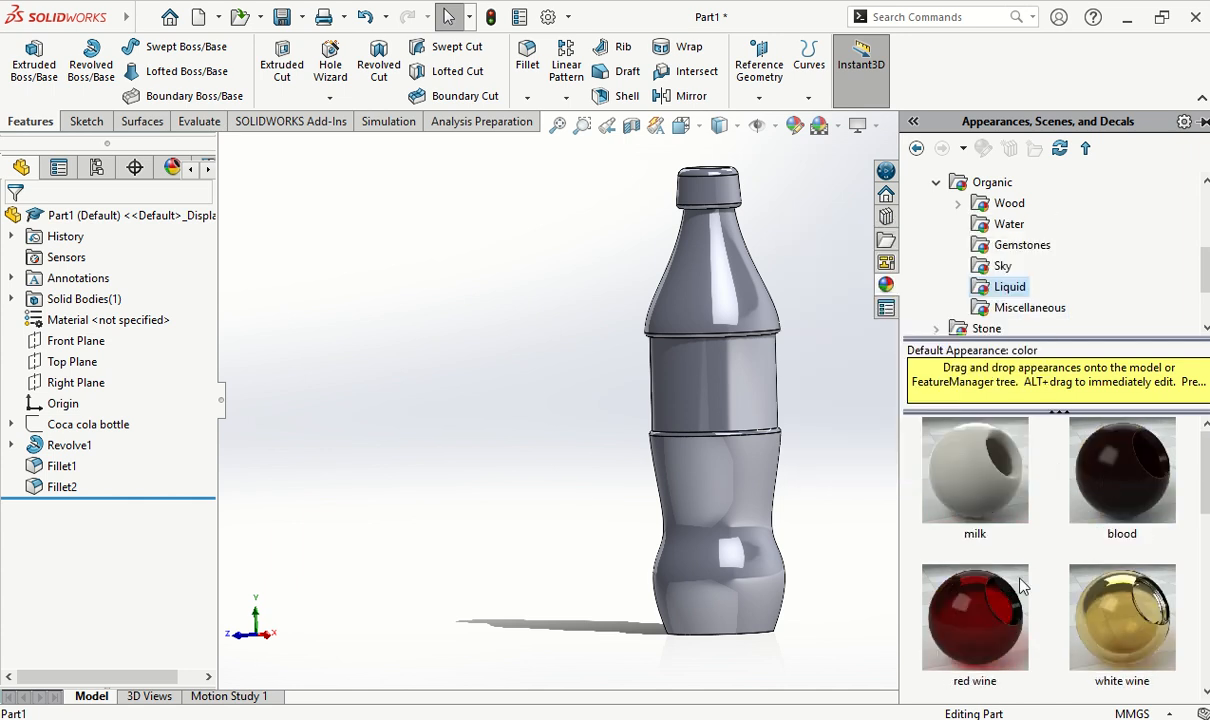
{"action": "left_click_drag", "start_coordinate": [1140, 487], "coordinate": [728, 482]}
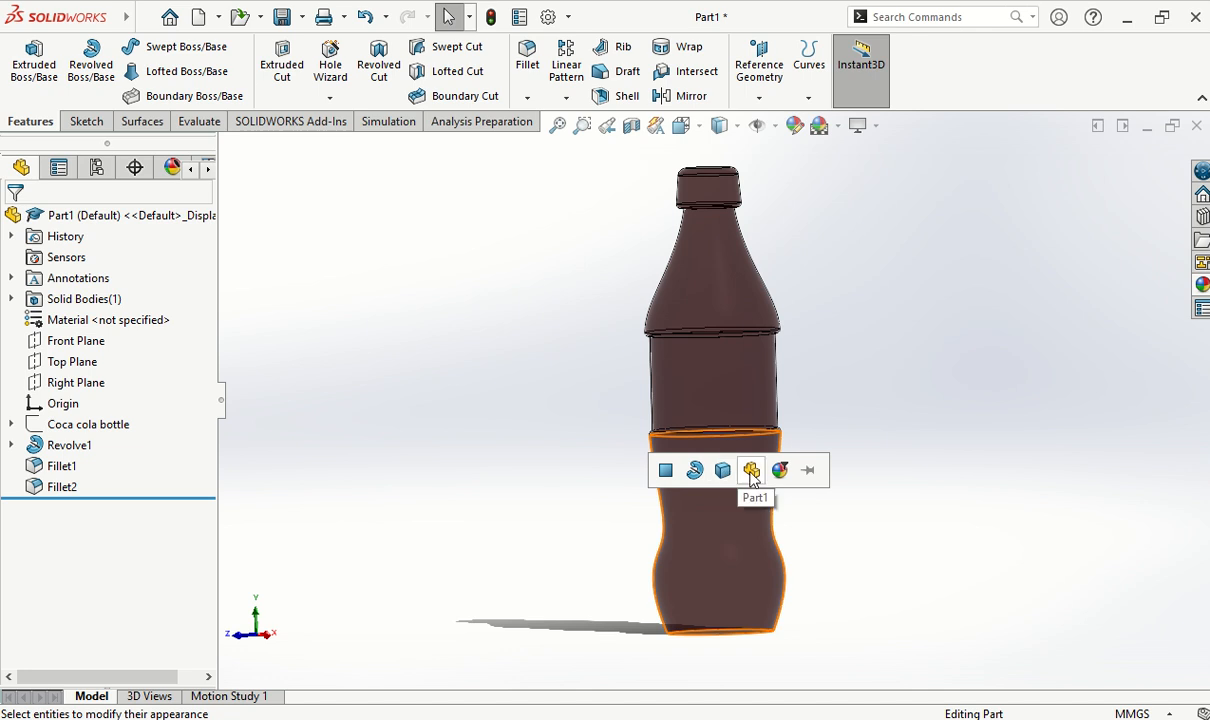
{"action": "left_click", "coordinate": [751, 470]}
- Apply the red high gloss plastic appearance to the label band face only
{"action": "left_click", "coordinate": [703, 390]}
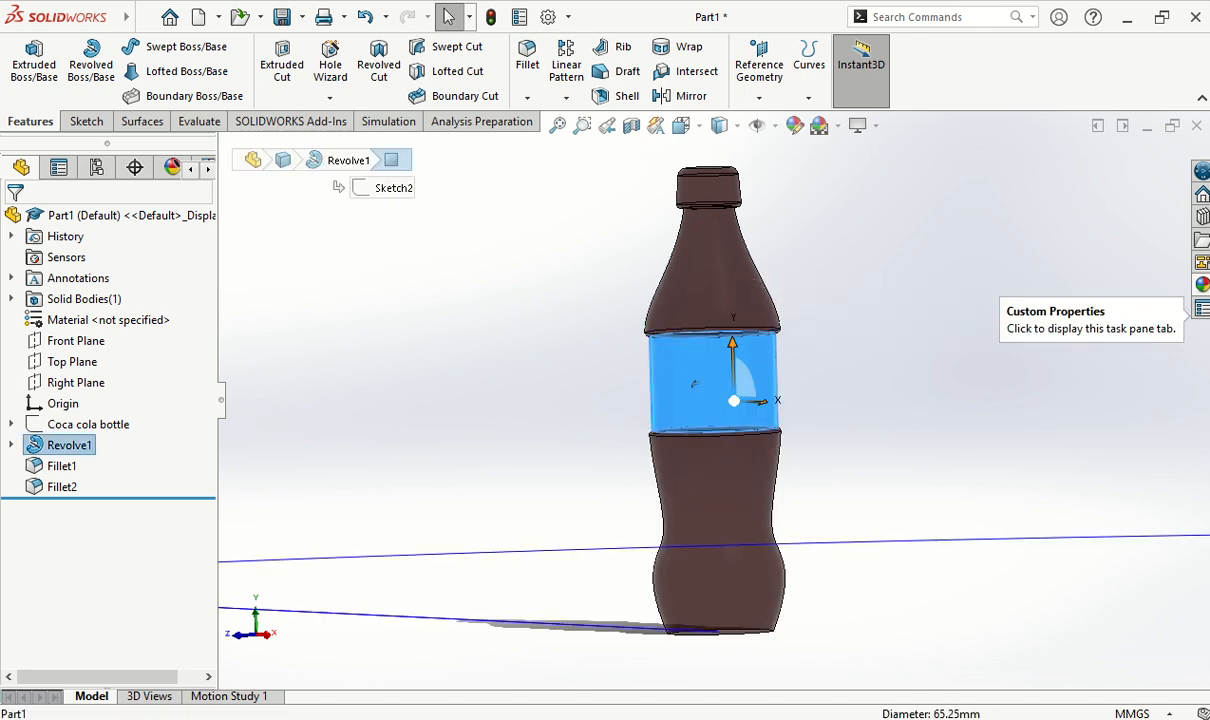
{"action": "left_click", "coordinate": [1201, 284]}
{"action": "left_click", "coordinate": [937, 184]}
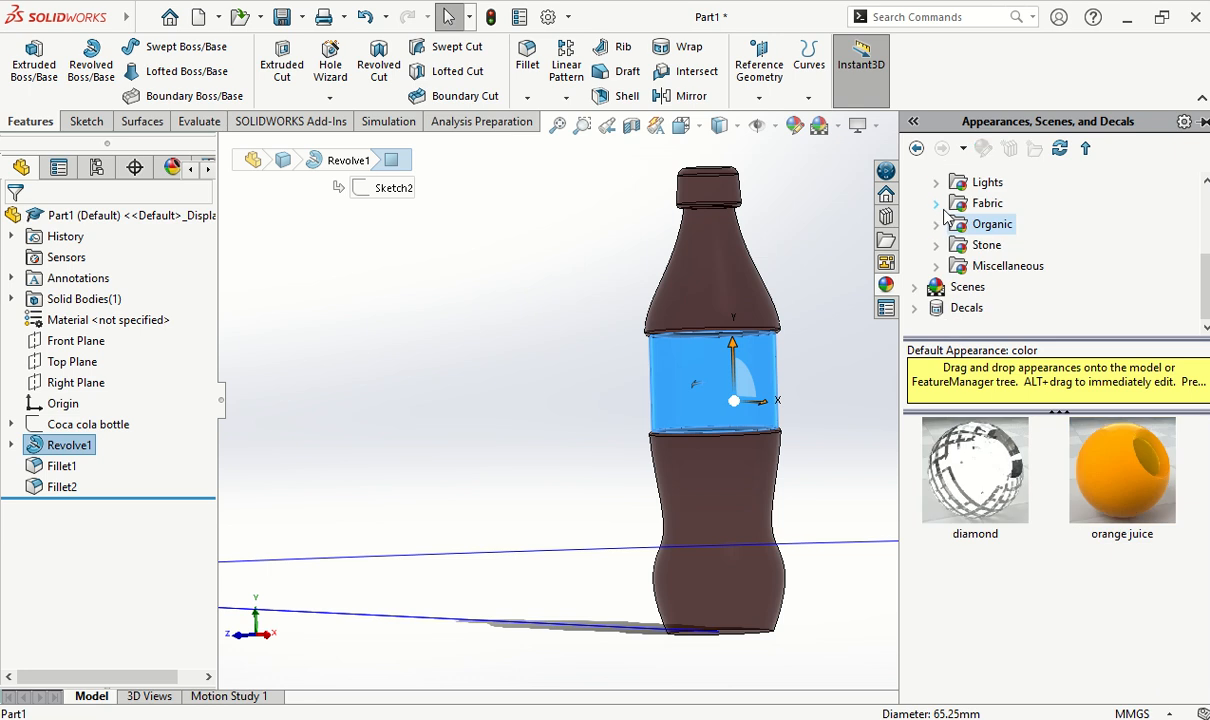
{"action": "scroll", "coordinate": [950, 230], "scroll_direction": "up", "scroll_amount": 3}
{"action": "left_click", "coordinate": [938, 205]}
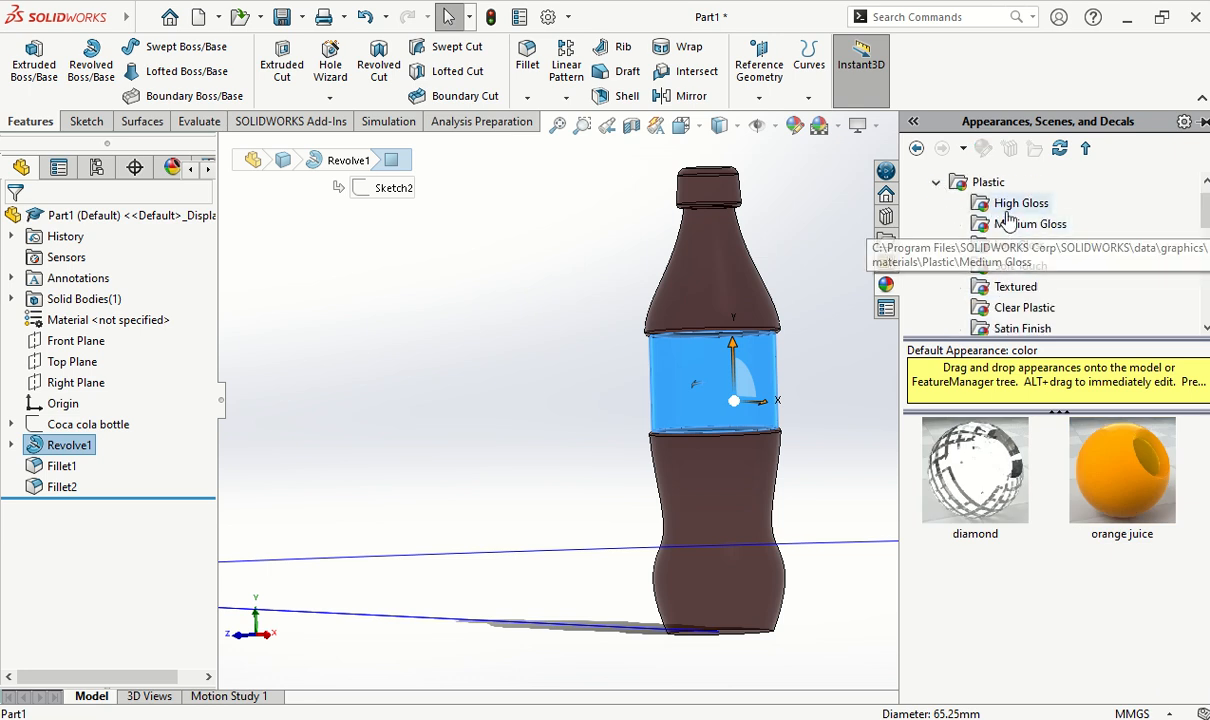
{"action": "left_click", "coordinate": [1006, 210]}
{"action": "scroll", "coordinate": [1050, 460], "scroll_direction": "down", "scroll_amount": 3}
{"action": "scroll", "coordinate": [1050, 460], "scroll_direction": "up", "scroll_amount": 1}
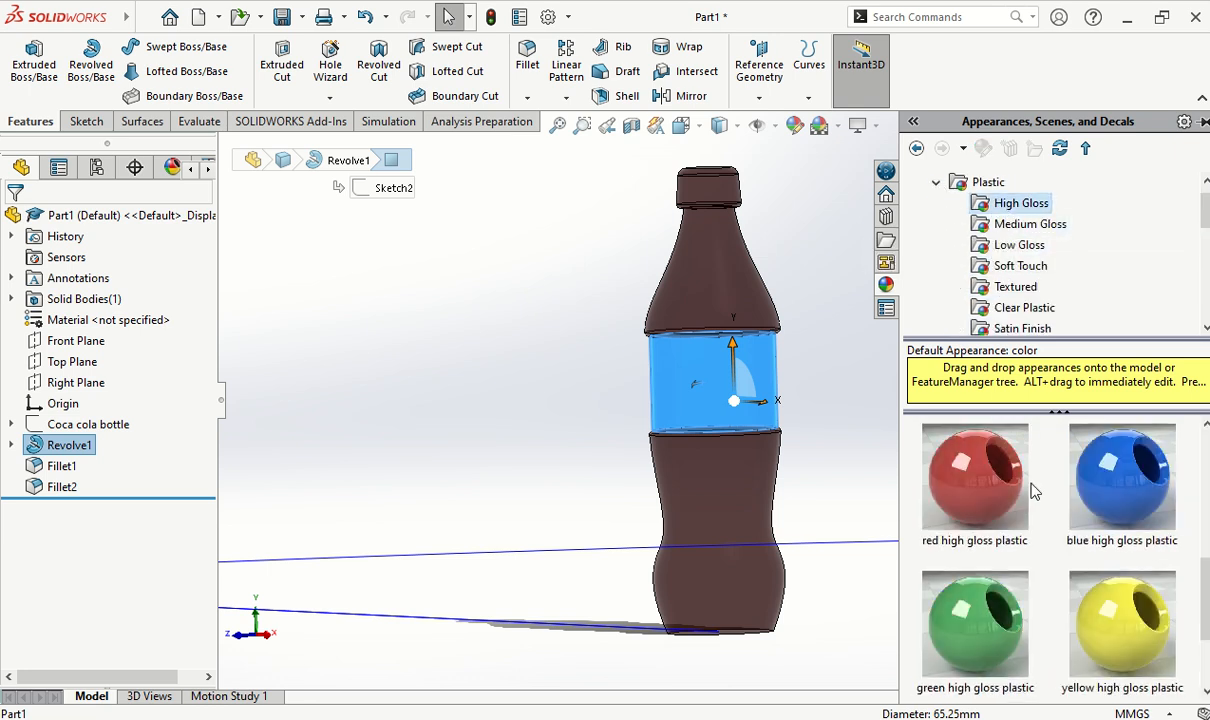
{"action": "left_click_drag", "start_coordinate": [964, 478], "coordinate": [695, 382]}
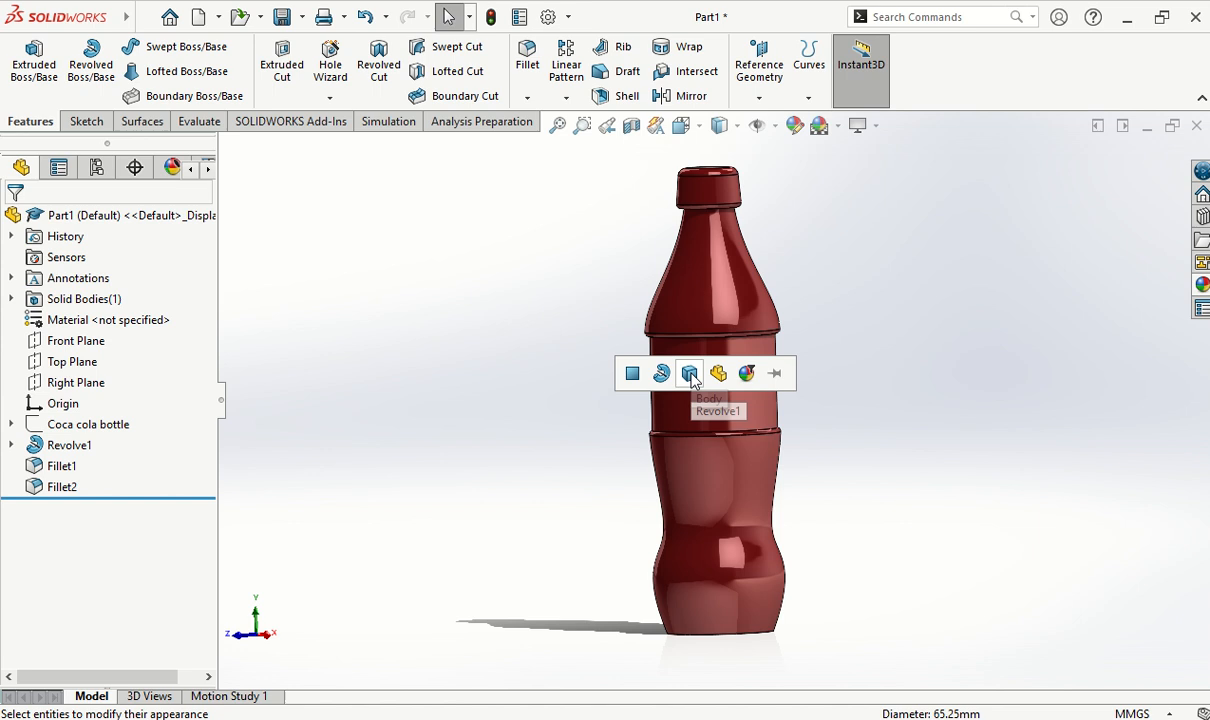
{"action": "left_click", "coordinate": [634, 378]}
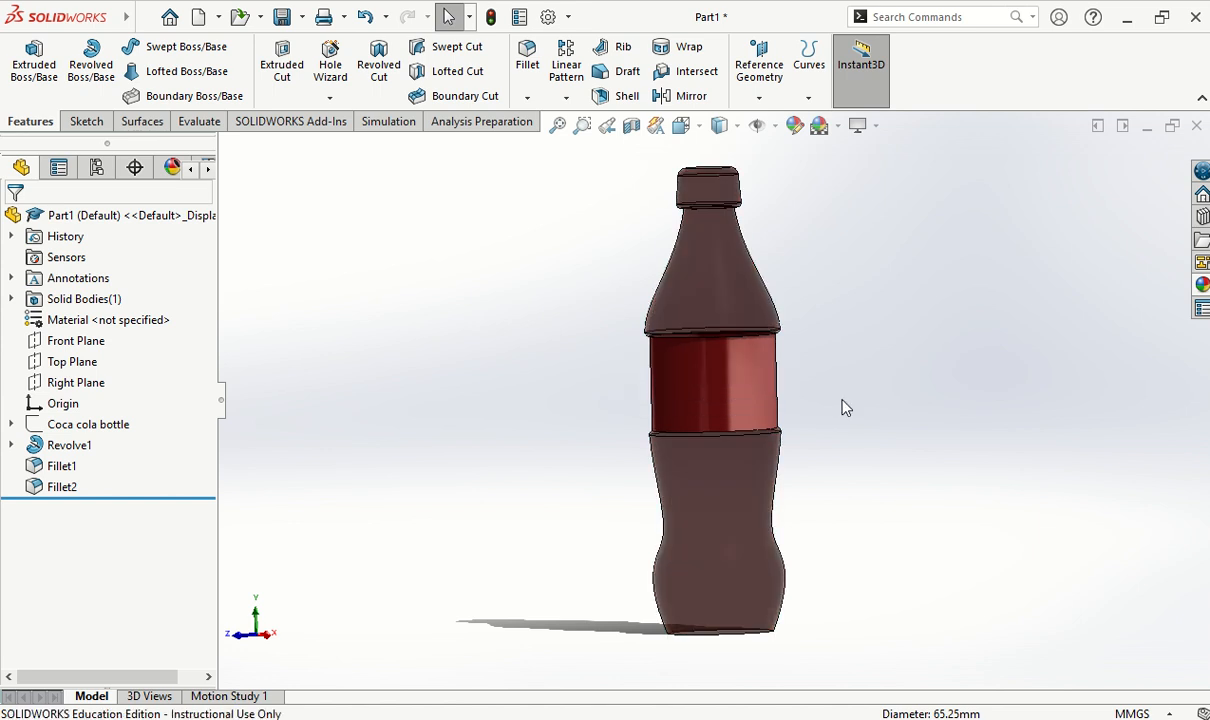
- Apply the red soft touch plastic appearance to the cap's side face only
{"action": "middle_click_drag", "start_coordinate": [845, 407], "coordinate": [872, 423]}
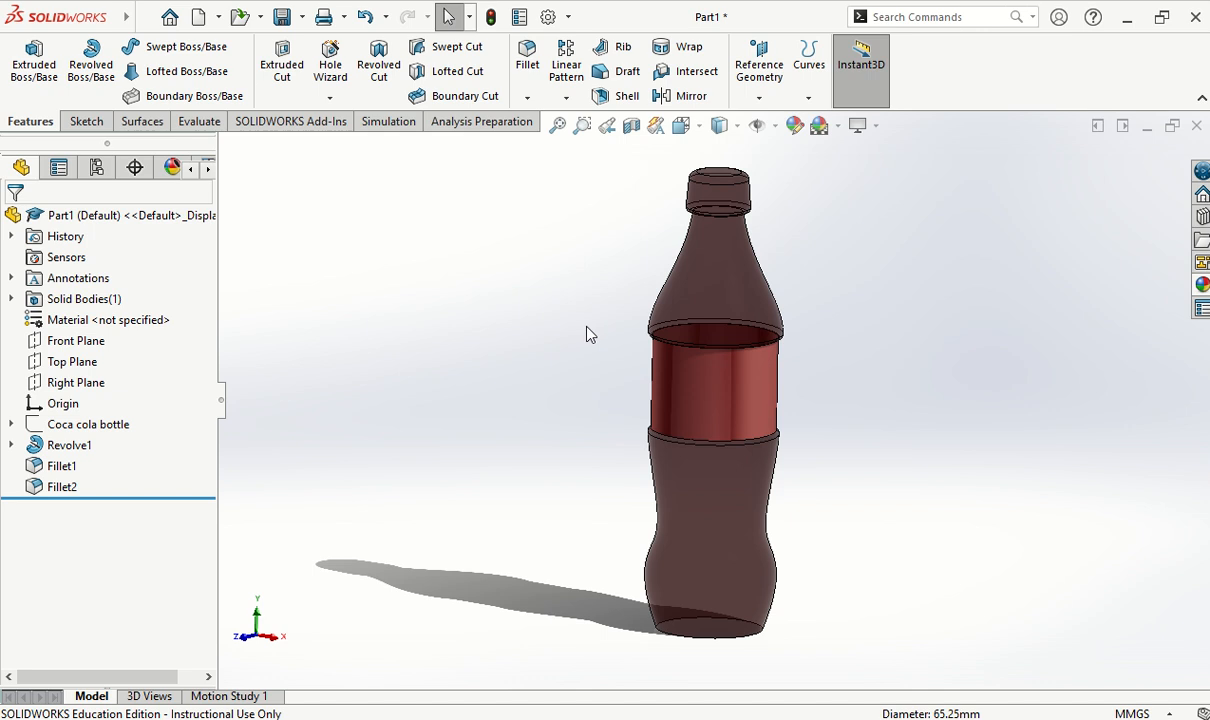
{"action": "key", "text": "space"}
{"action": "left_click", "coordinate": [597, 359]}
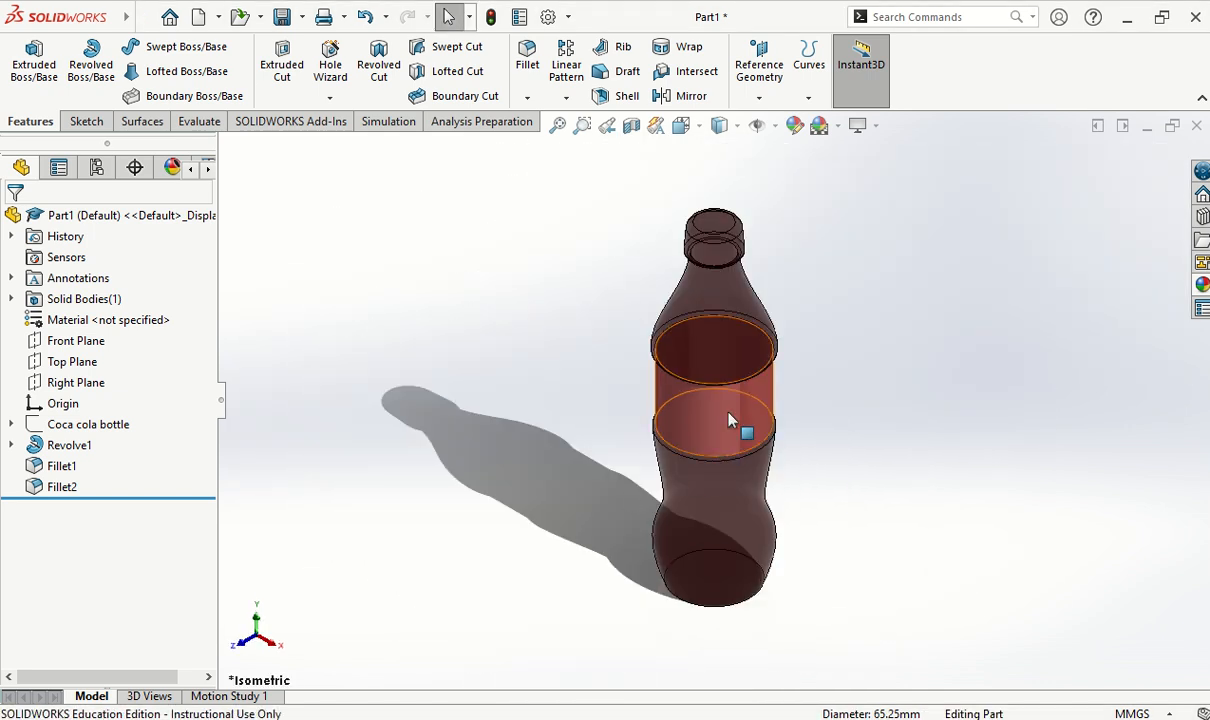
{"action": "scroll", "coordinate": [1000, 265], "scroll_direction": "down", "scroll_amount": 2}
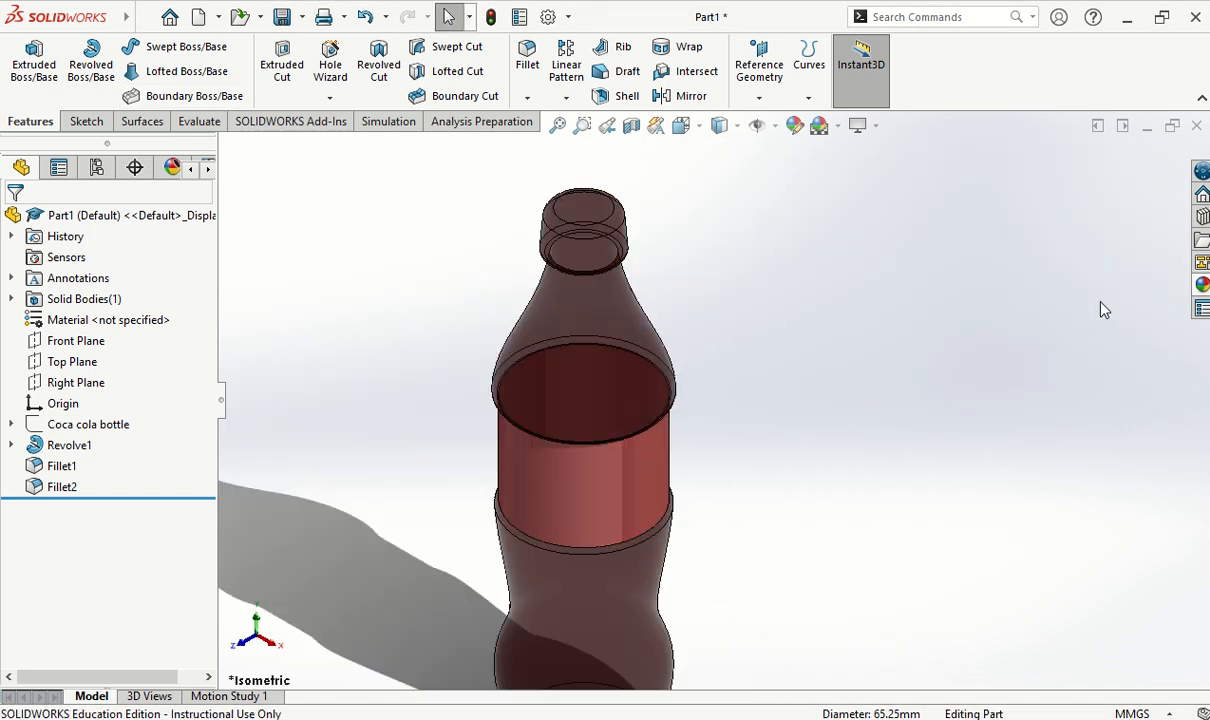
{"action": "right_click", "coordinate": [654, 455]}
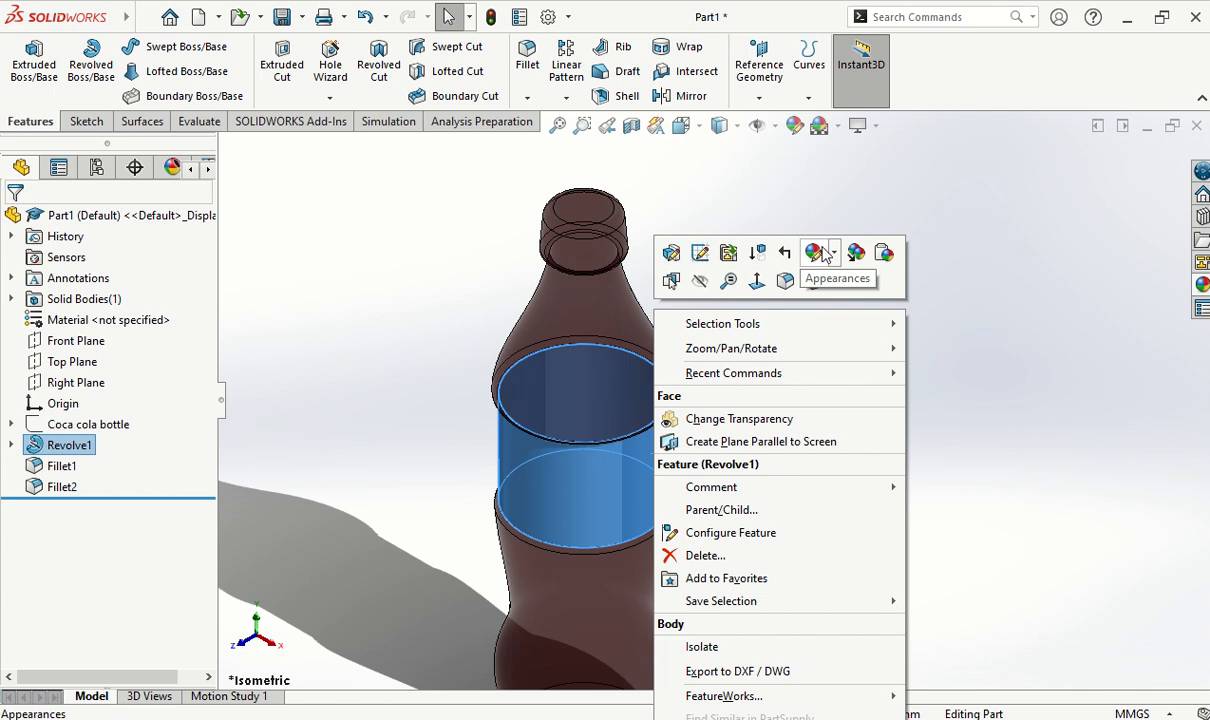
{"action": "left_click", "coordinate": [619, 236]}
{"action": "left_click", "coordinate": [1202, 284]}
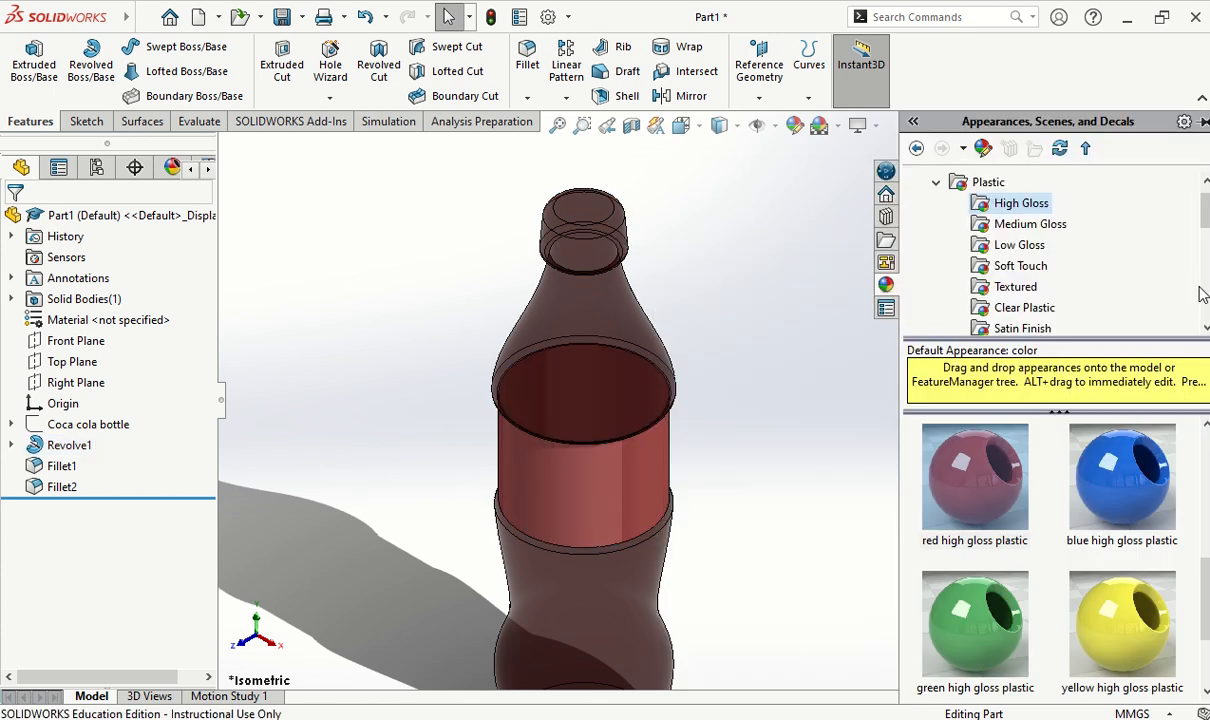
{"action": "left_click", "coordinate": [1005, 248]}
{"action": "left_click", "coordinate": [1006, 268]}
{"action": "scroll", "coordinate": [1008, 484], "scroll_direction": "down", "scroll_amount": 3}
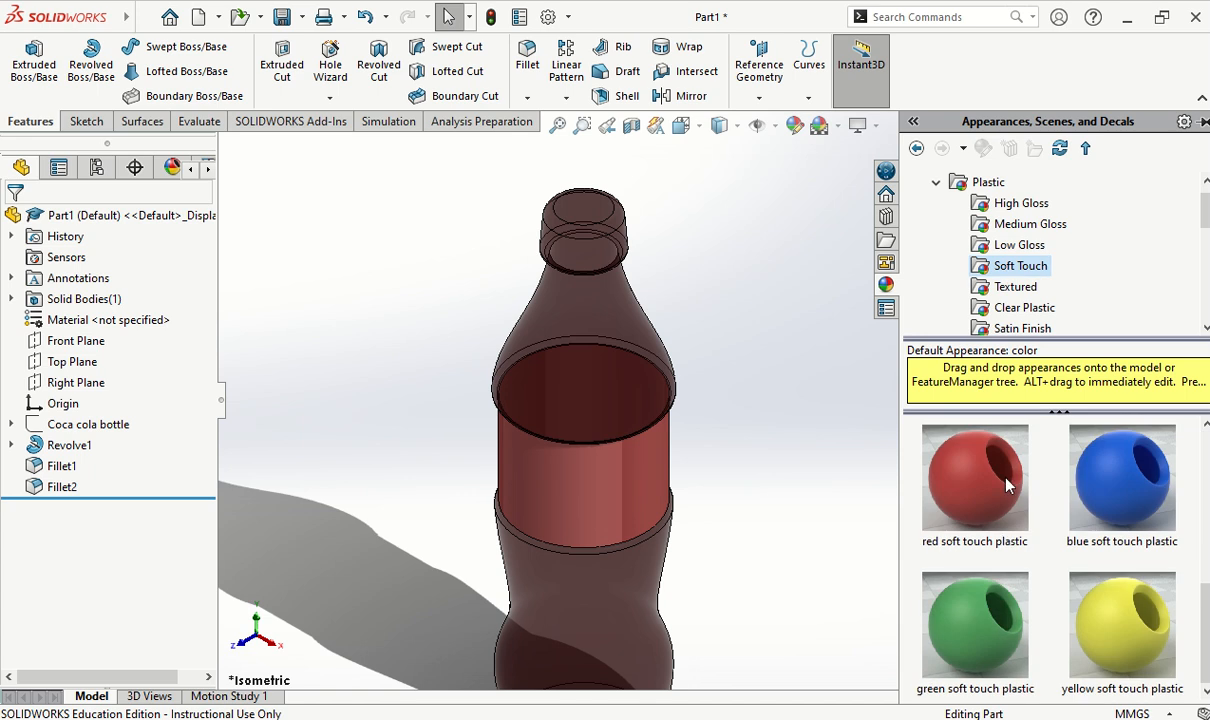
{"action": "left_click_drag", "start_coordinate": [997, 505], "coordinate": [597, 260]}
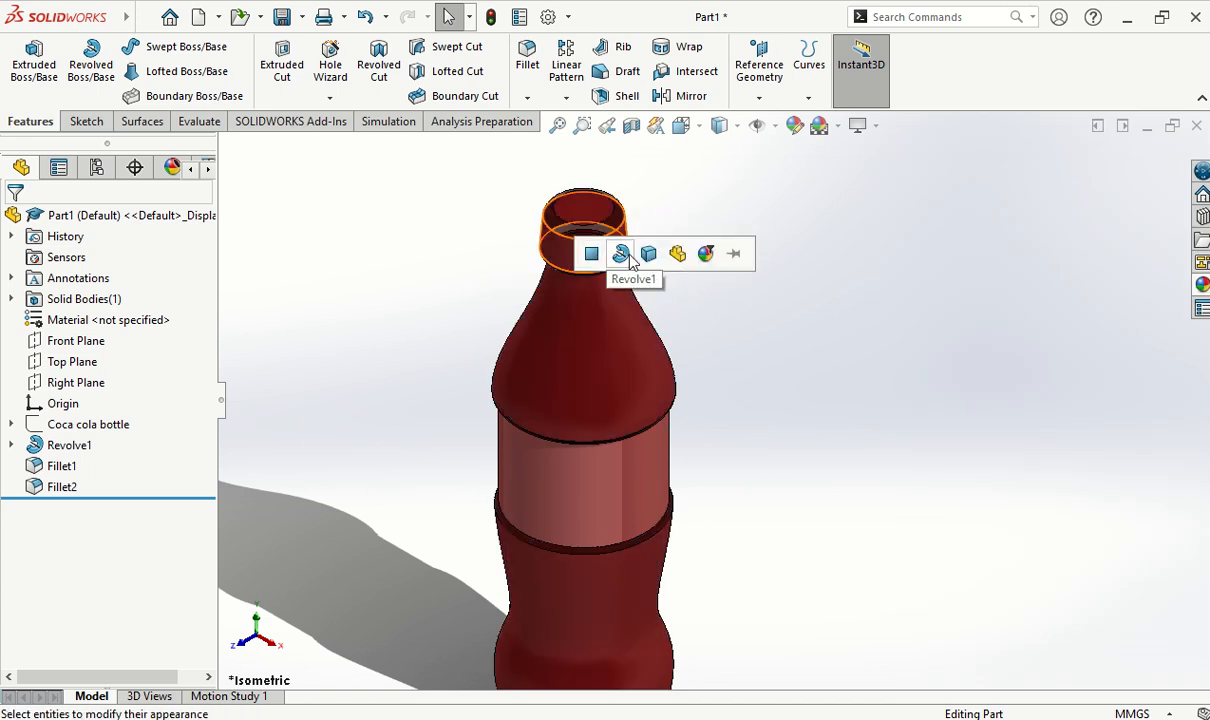
{"action": "left_click", "coordinate": [621, 254]}
- Copy the cap side's red appearance and paste it onto the cap's upper fillet and flat top face
{"action": "scroll", "coordinate": [605, 255], "scroll_direction": "down", "scroll_amount": 4}
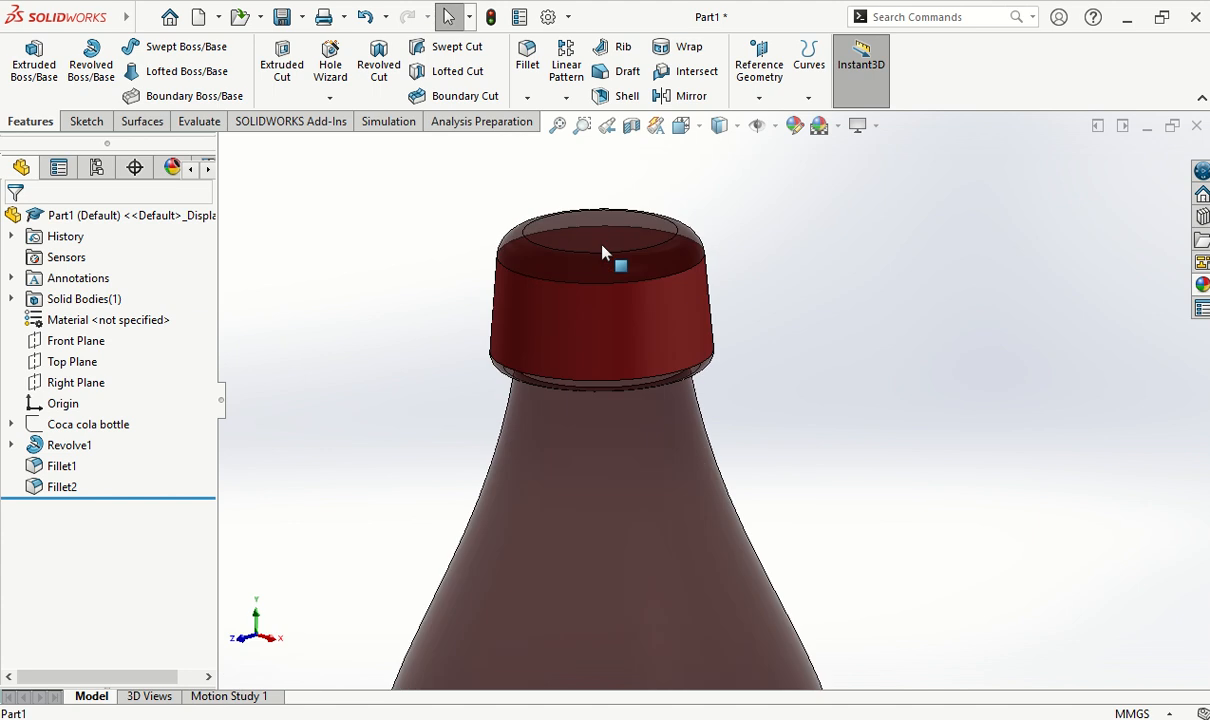
{"action": "scroll", "coordinate": [603, 252], "scroll_direction": "down", "scroll_amount": 3}
{"action": "right_click", "coordinate": [714, 382]}
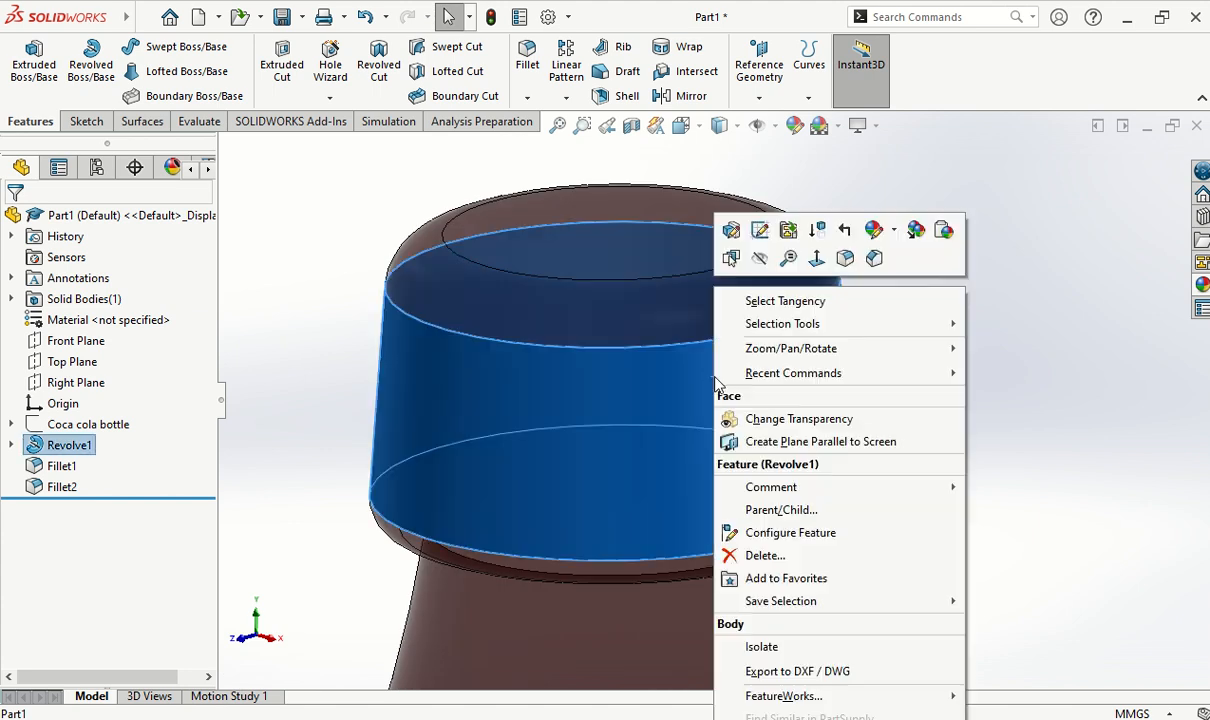
{"action": "left_click", "coordinate": [914, 232]}
{"action": "right_click", "coordinate": [777, 282]}
{"action": "left_click", "coordinate": [978, 206]}
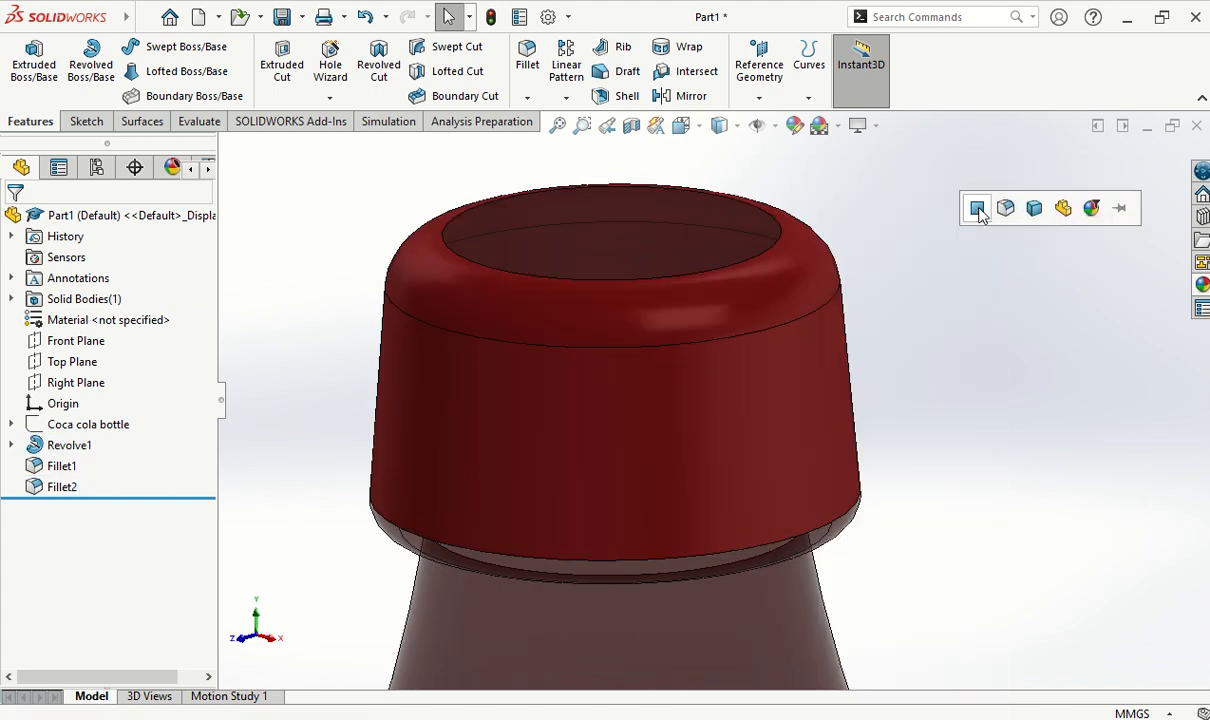
{"action": "left_click", "coordinate": [1005, 209]}
{"action": "left_click", "coordinate": [735, 248]}
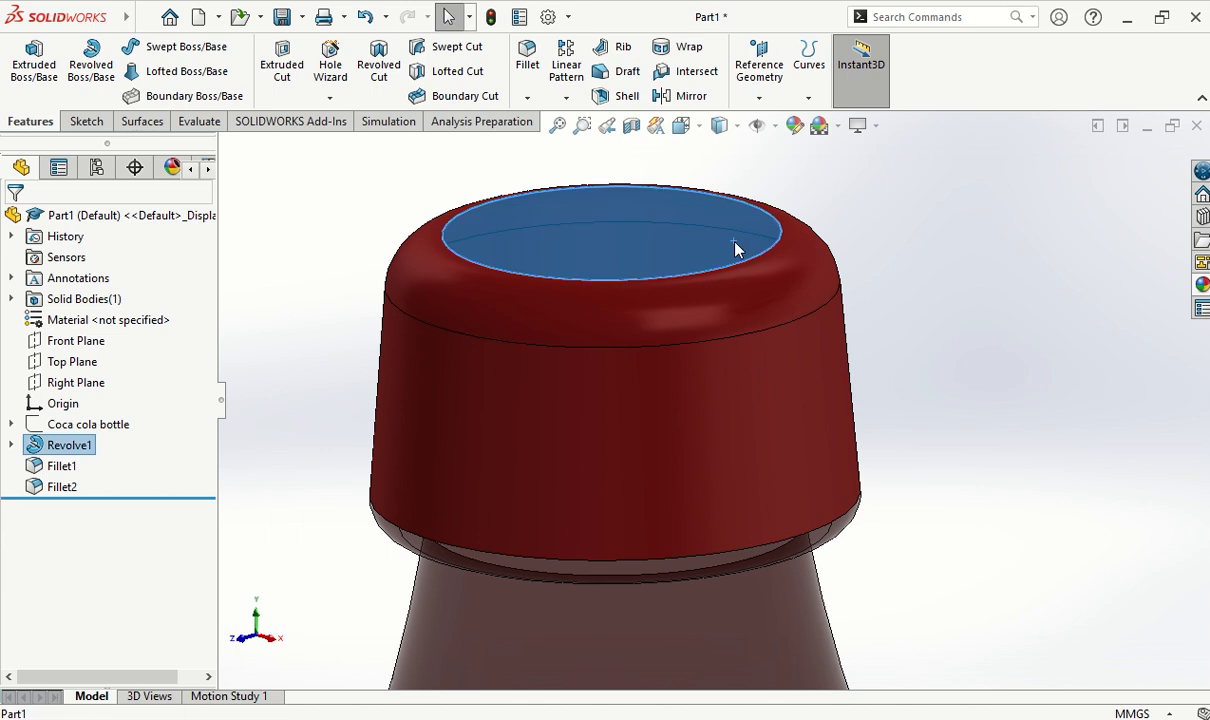
{"action": "right_click", "coordinate": [735, 248]}
{"action": "left_click", "coordinate": [962, 184]}
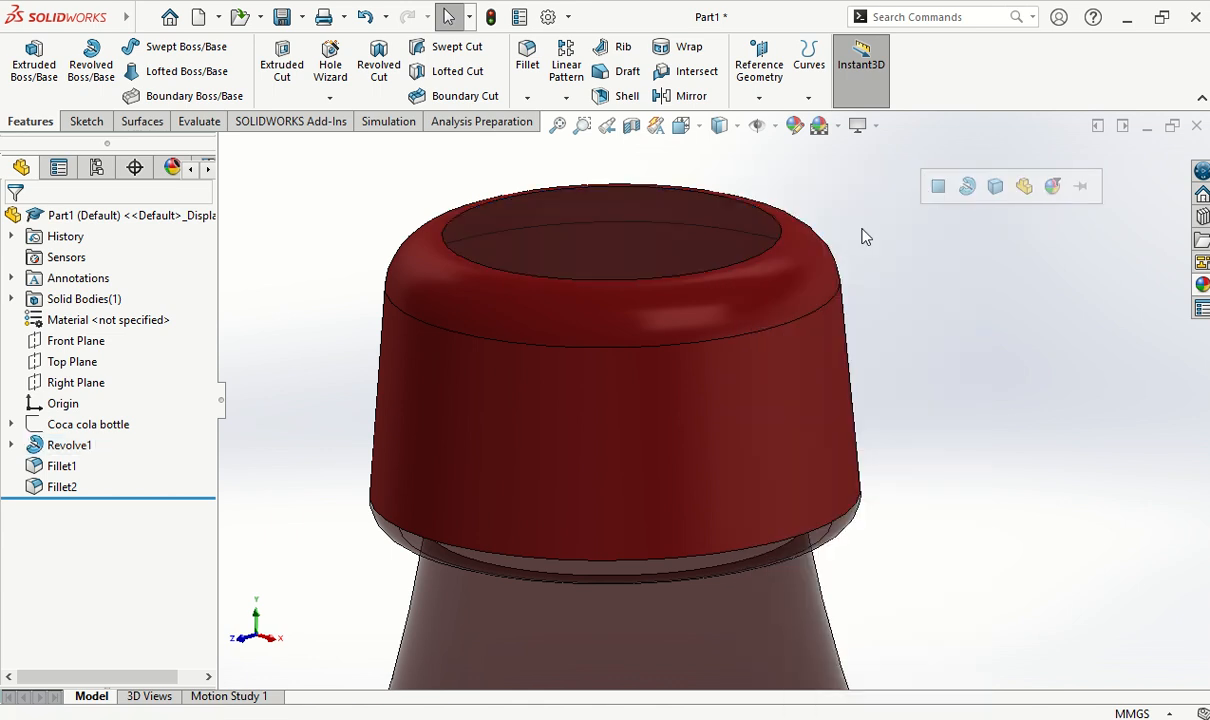
{"action": "left_click", "coordinate": [936, 188]}
- Paste the copied red appearance onto the cap's lower fillet and its ring-shaped underside face
{"action": "middle_click_drag", "start_coordinate": [611, 630], "coordinate": [588, 567]}
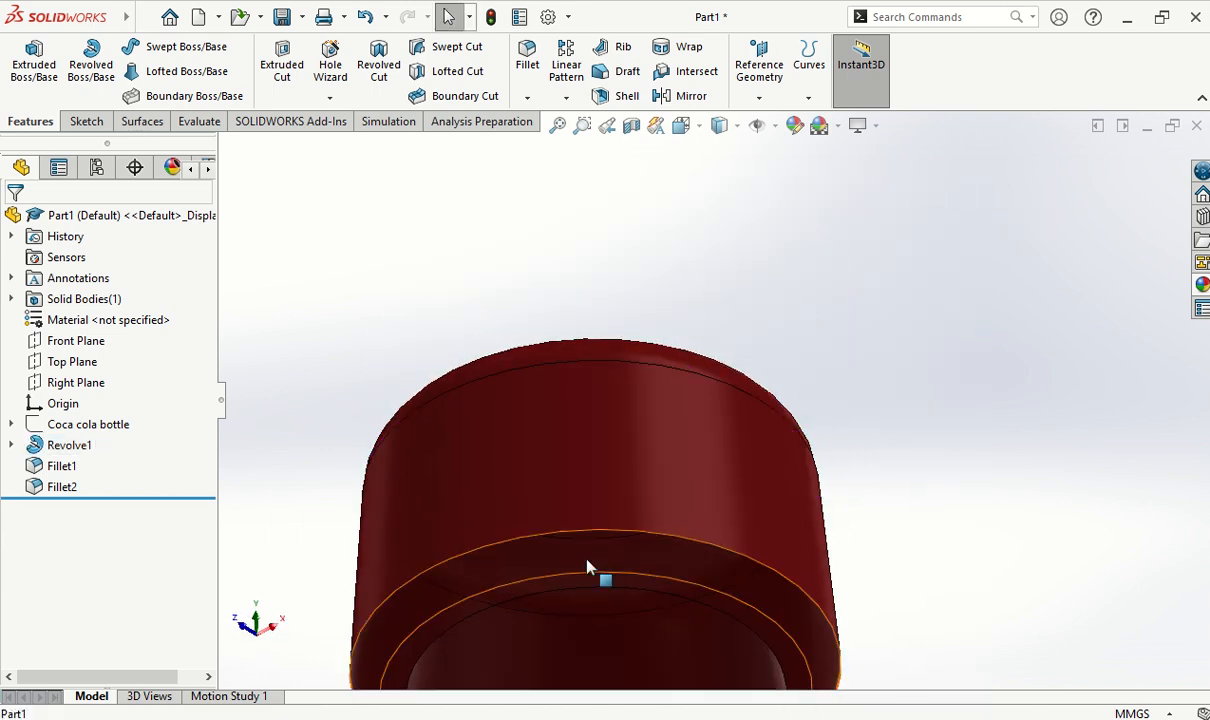
{"action": "right_click", "coordinate": [493, 578]}
{"action": "left_click", "coordinate": [700, 210]}
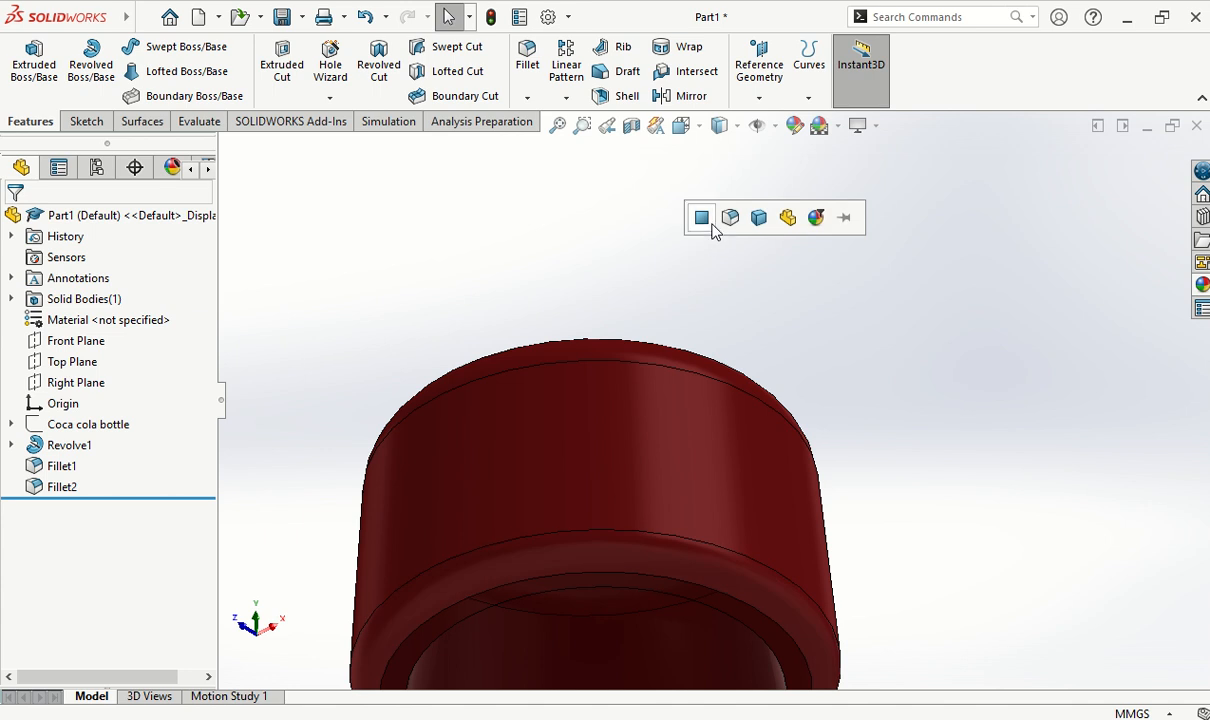
{"action": "right_click", "coordinate": [480, 612]}
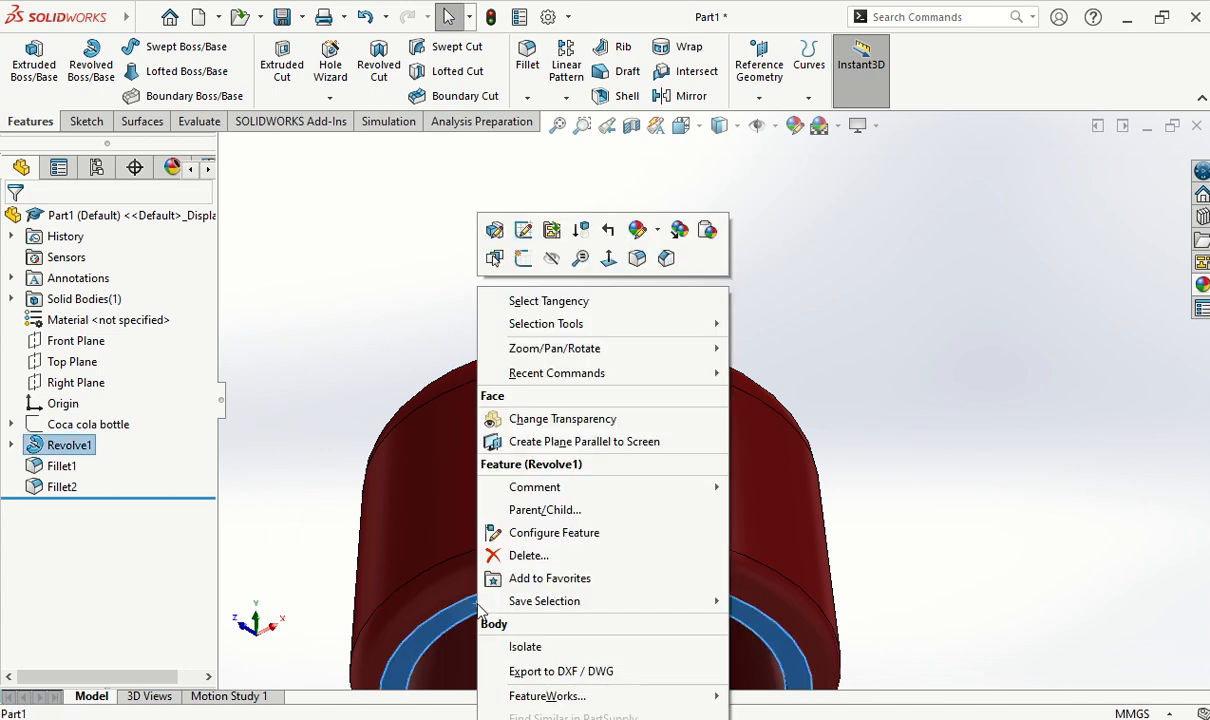
{"action": "left_click", "coordinate": [704, 231]}
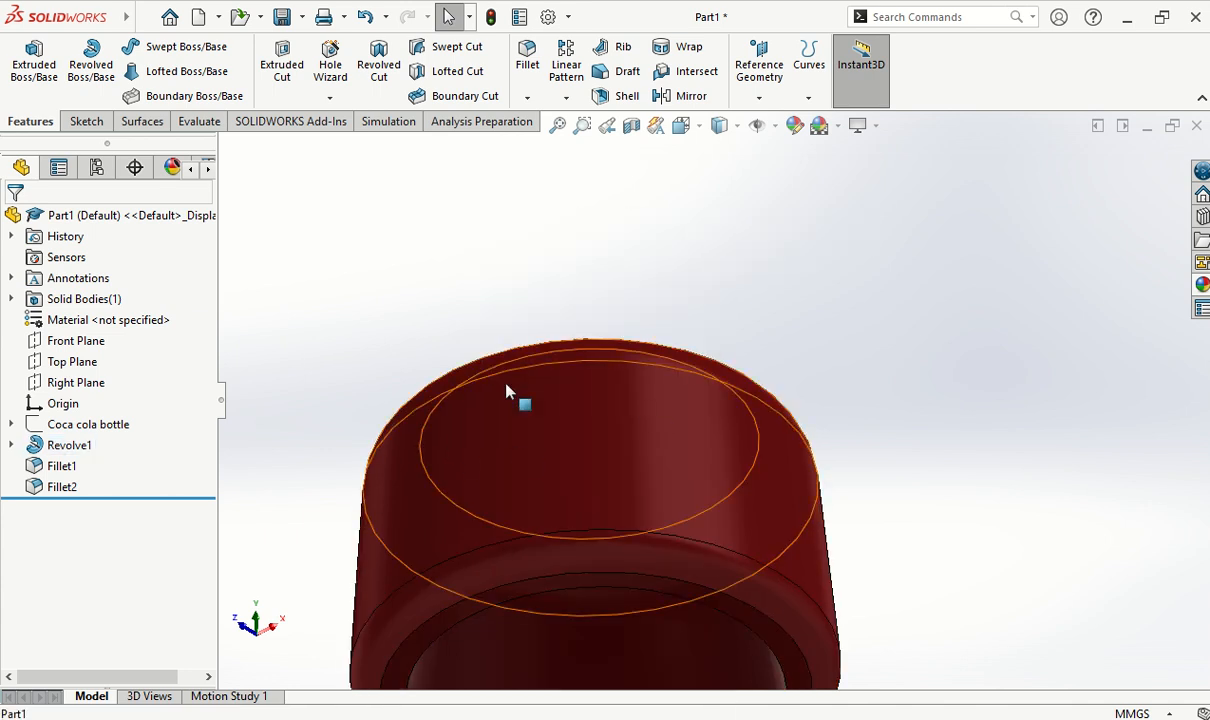
- Orient the whole bottle in the standard isometric view
{"action": "middle_click_drag", "start_coordinate": [507, 385], "coordinate": [491, 514]}
{"action": "scroll", "coordinate": [504, 434], "scroll_direction": "up", "scroll_amount": 6}
{"action": "middle_click_drag", "start_coordinate": [504, 434], "coordinate": [562, 365]}
{"action": "scroll", "coordinate": [662, 425], "scroll_direction": "up", "scroll_amount": 4}
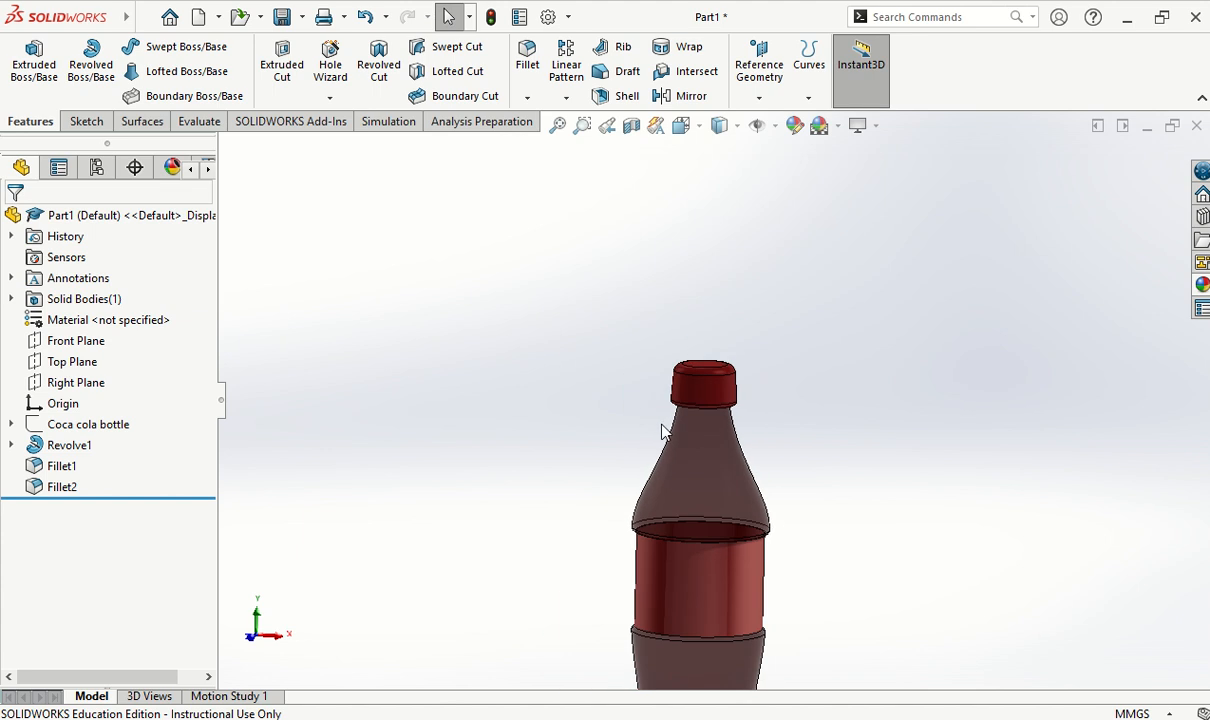
{"action": "key", "text": "space"}
{"action": "left_click", "coordinate": [639, 385]}
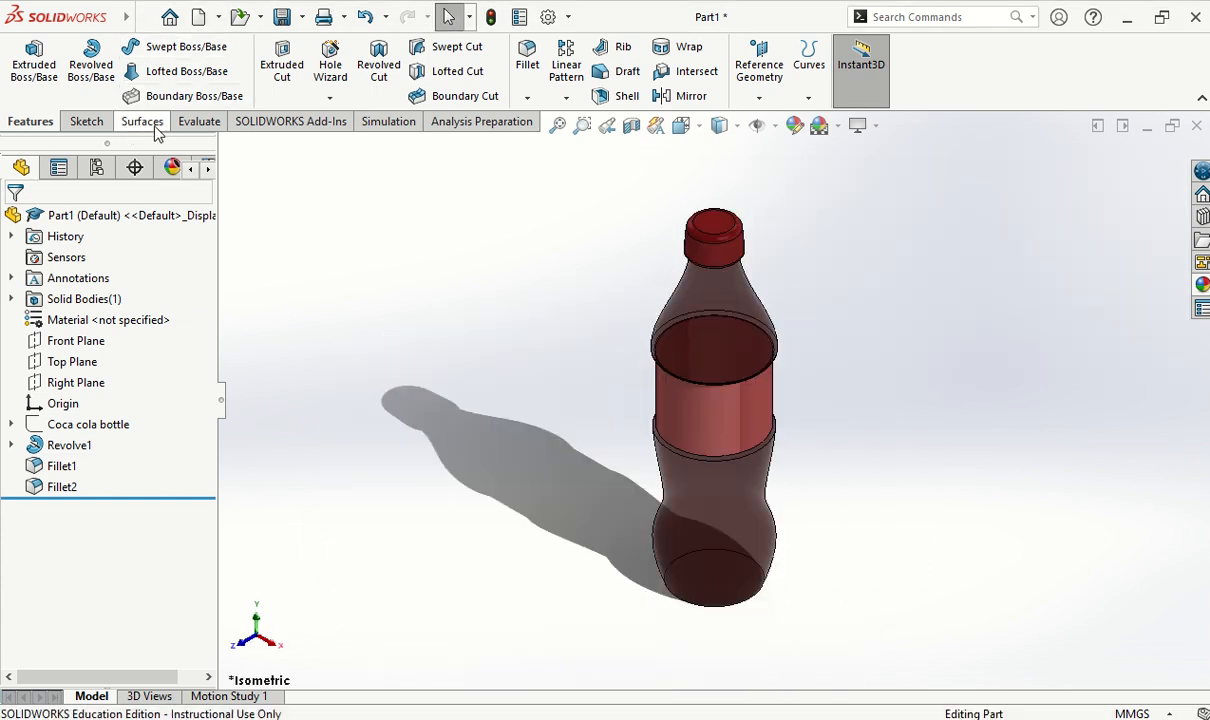
- Load the PhotoView 360 add-in and start a final render of the bottle from the isometric view
{"action": "left_click", "coordinate": [292, 123]}
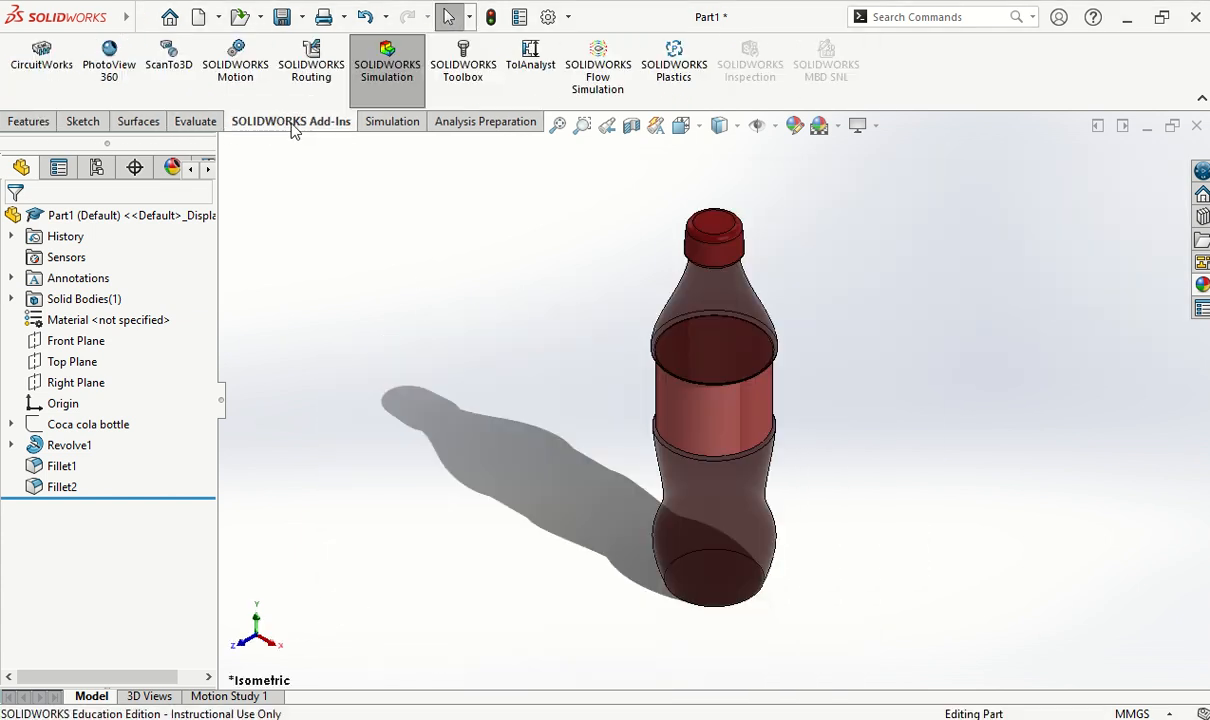
{"action": "left_click", "coordinate": [120, 95]}
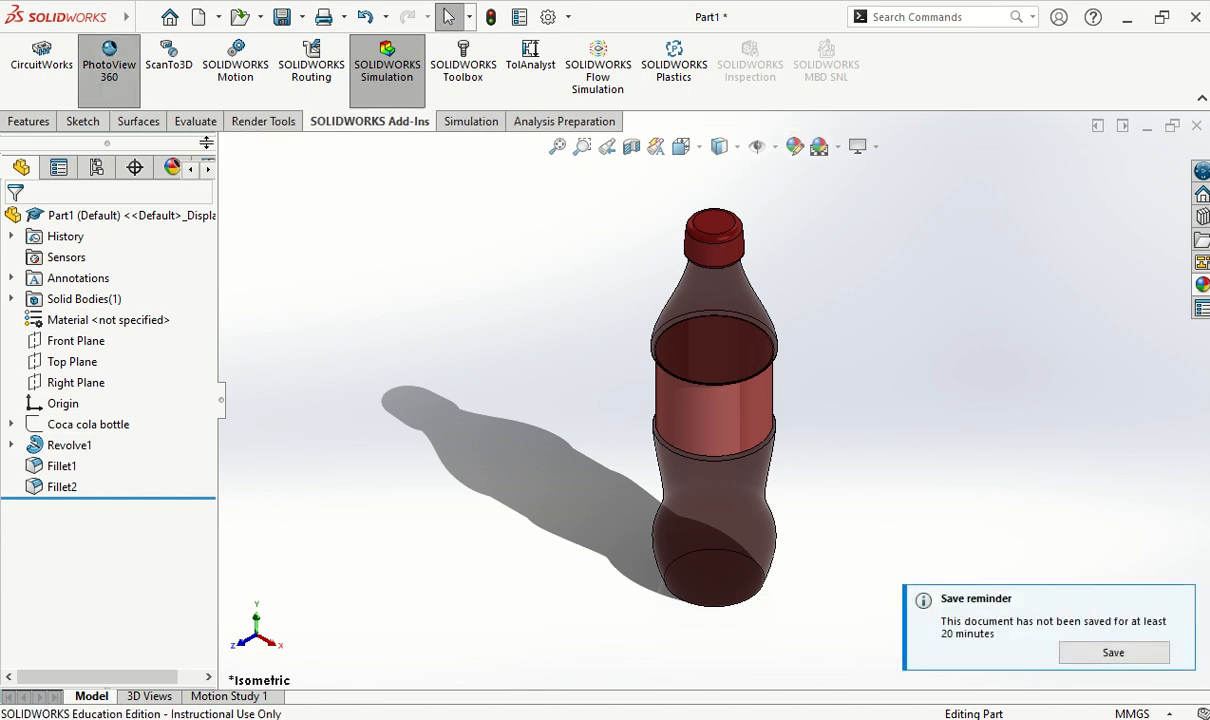
{"action": "left_click", "coordinate": [266, 122]}
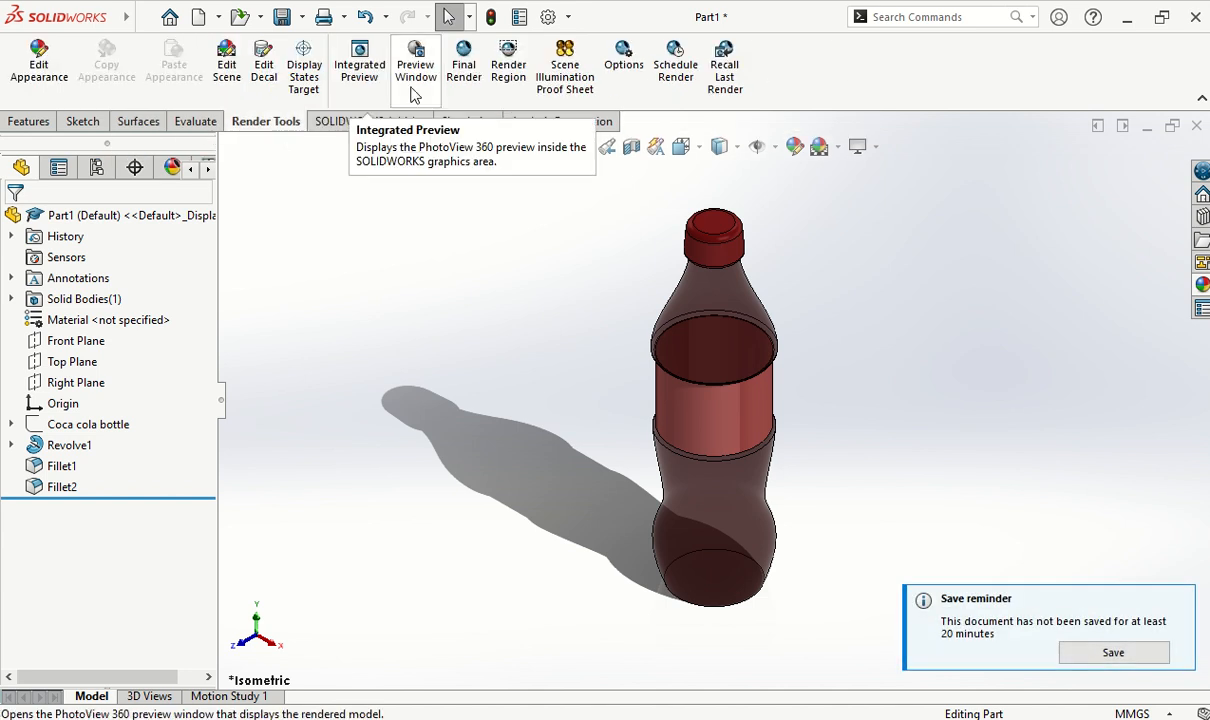
{"action": "left_click", "coordinate": [468, 78]}
{"action": "left_click", "coordinate": [512, 350]}
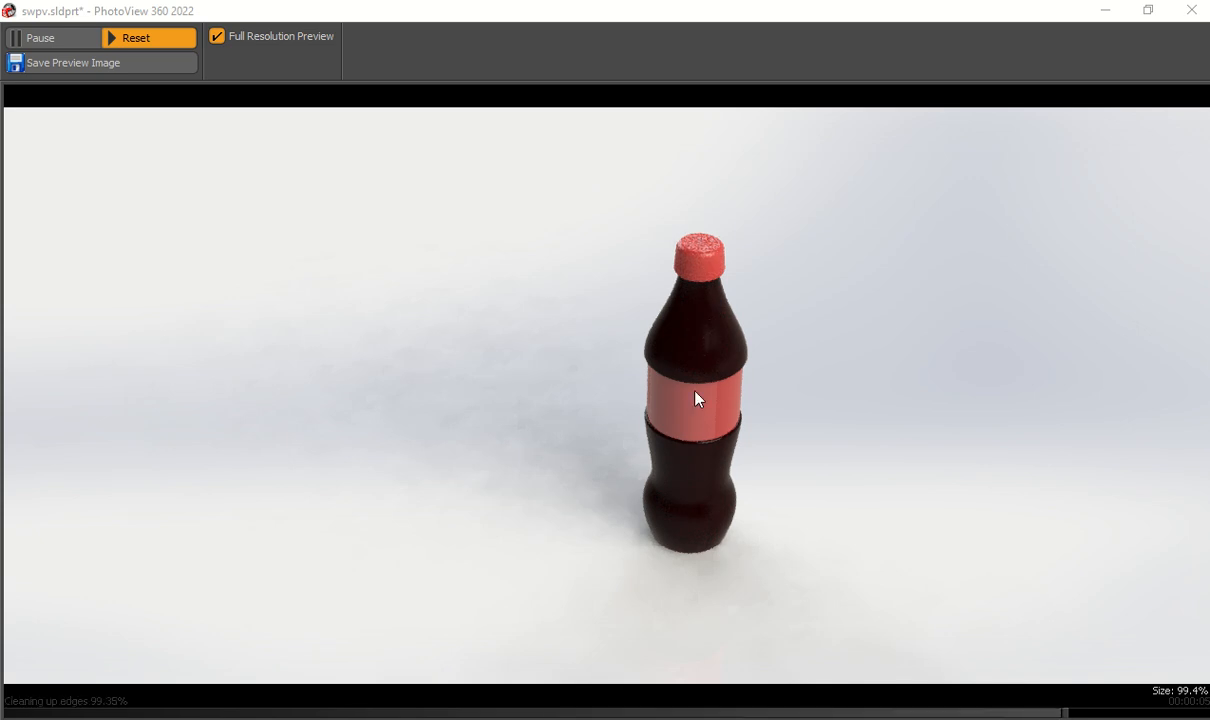
- Get the preview window out of the way and inspect the final render at 100% zoom
{"action": "left_click", "coordinate": [1117, 18]}
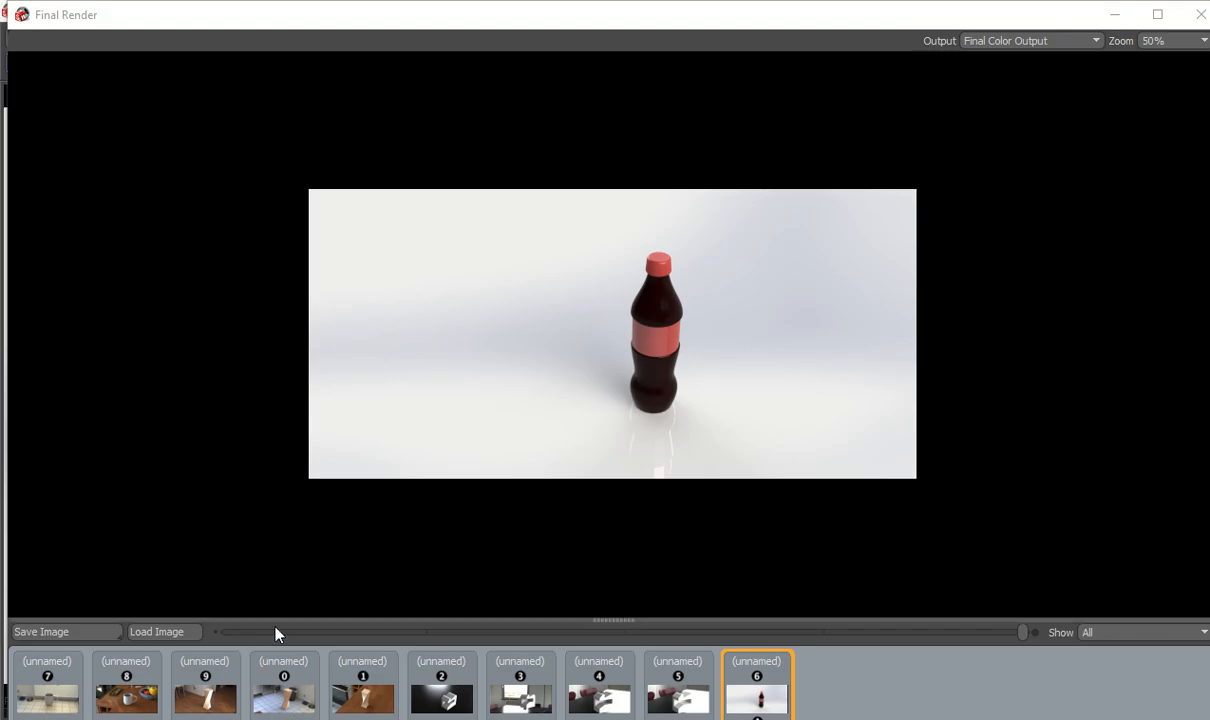
{"action": "left_click", "coordinate": [1150, 40]}
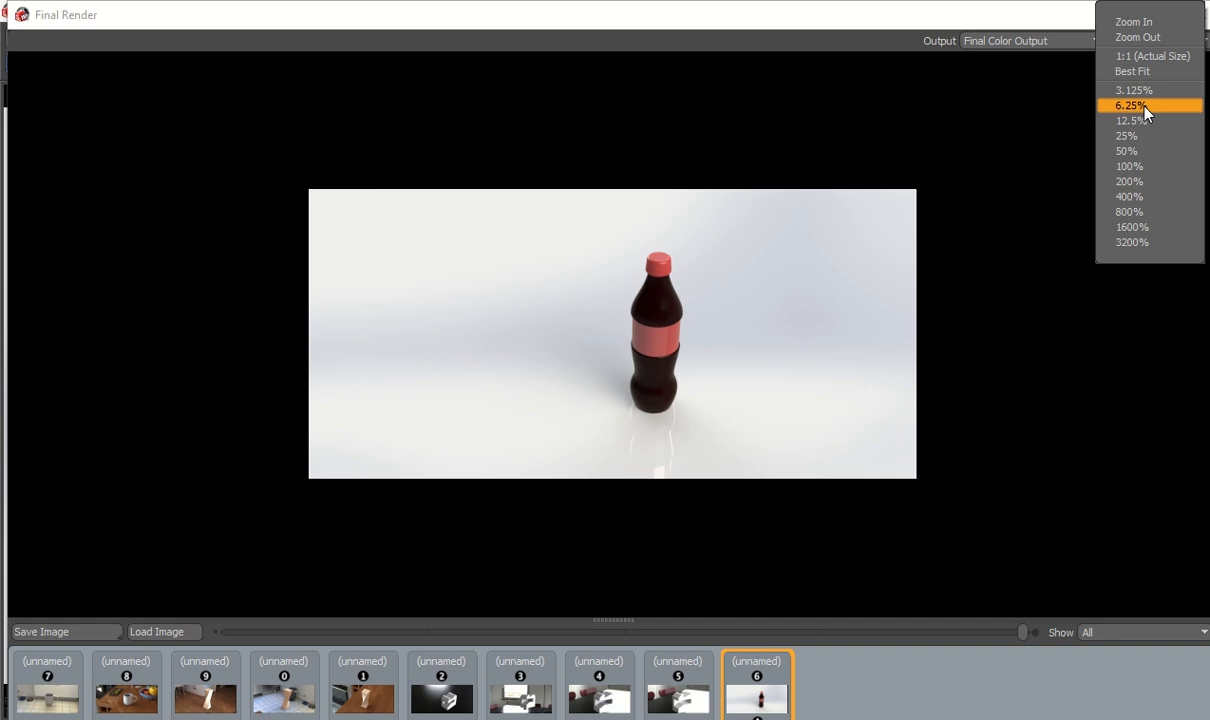
{"action": "left_click", "coordinate": [1139, 168]}
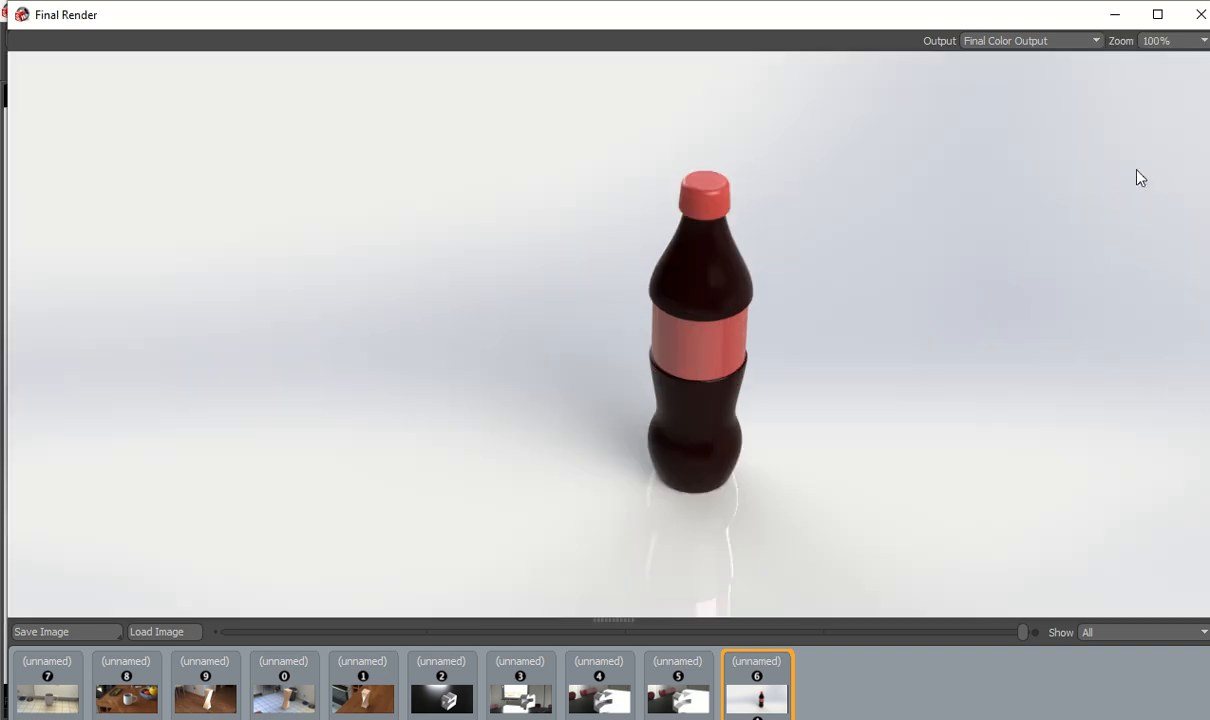
- Save the rendered image as a JPEG named "coca cola bottle" in the Pictures folder
{"action": "left_click", "coordinate": [68, 637]}
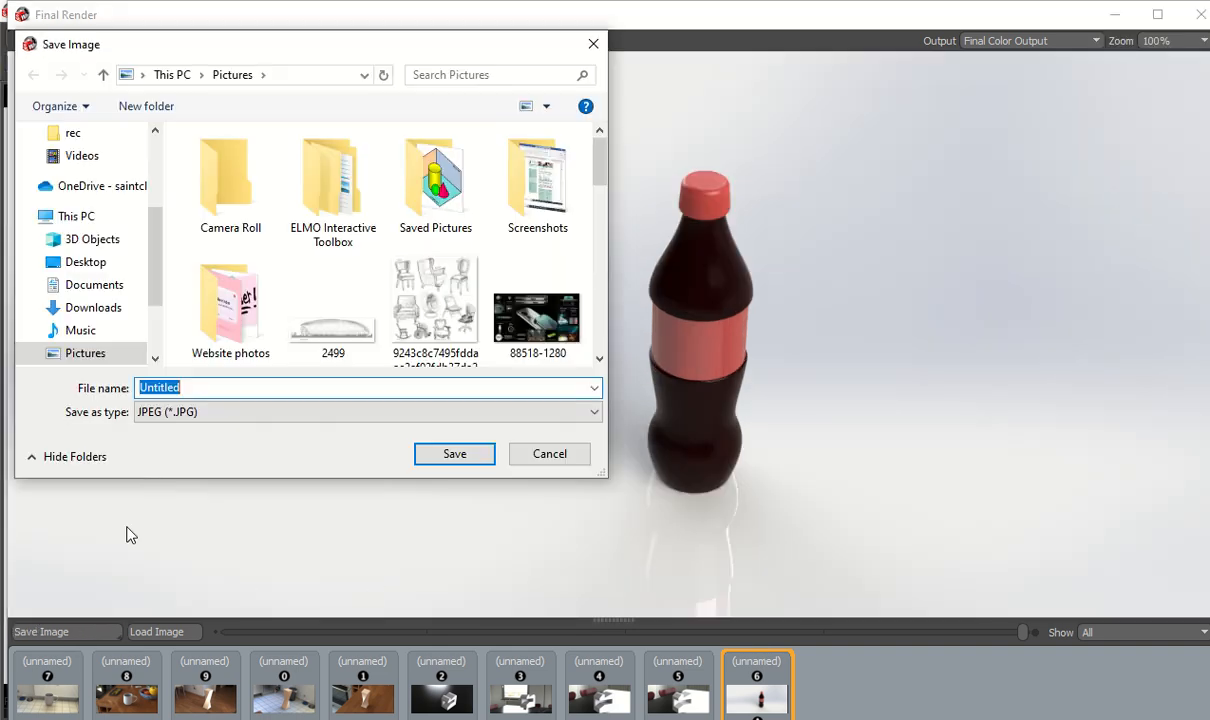
{"action": "type", "text": "coca cola bo"}
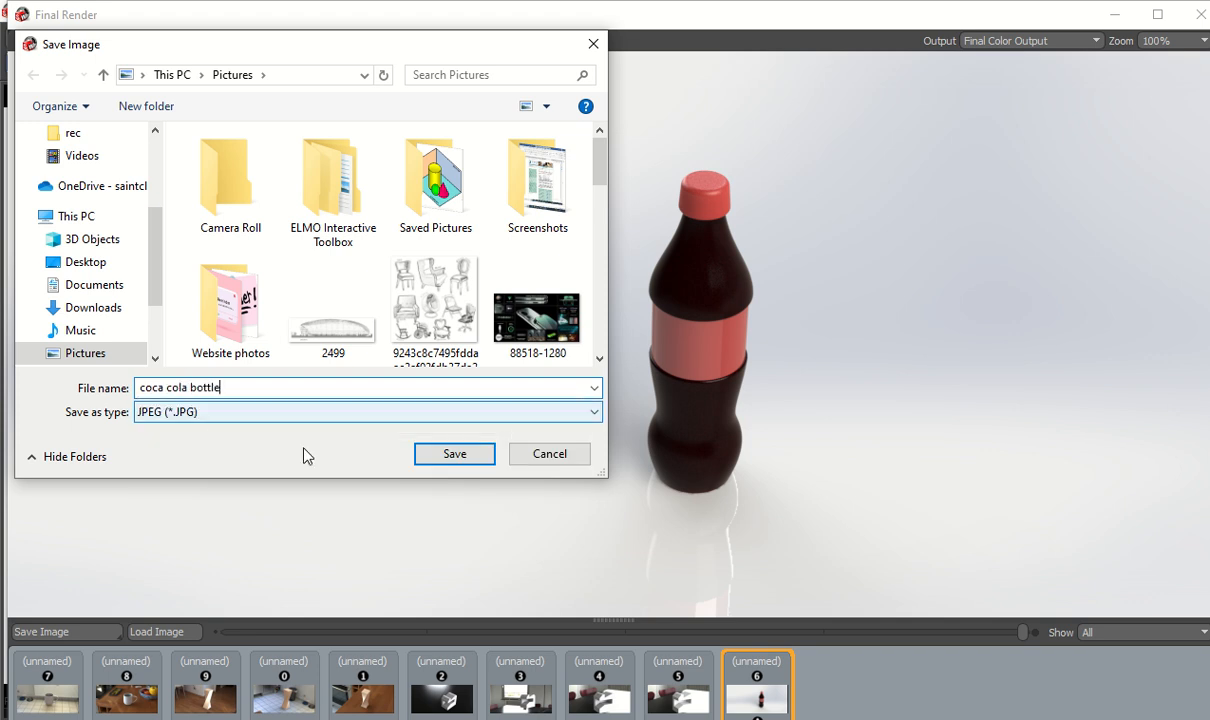
{"action": "left_click", "coordinate": [460, 462]}
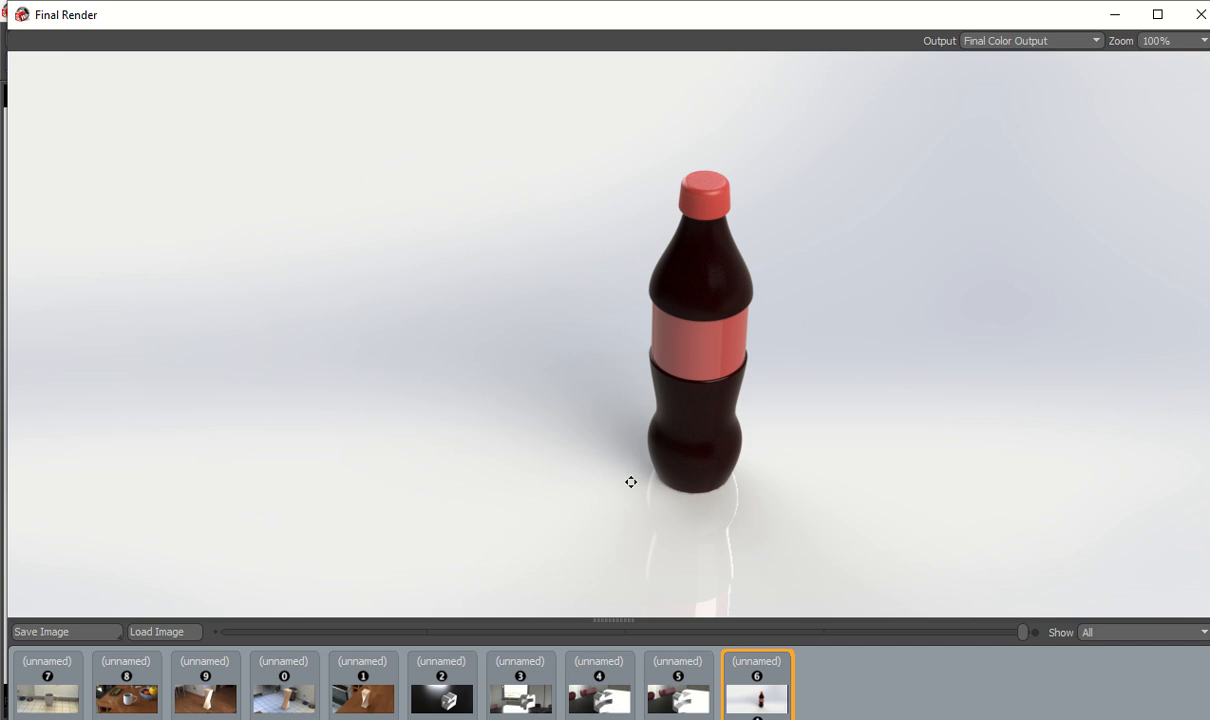